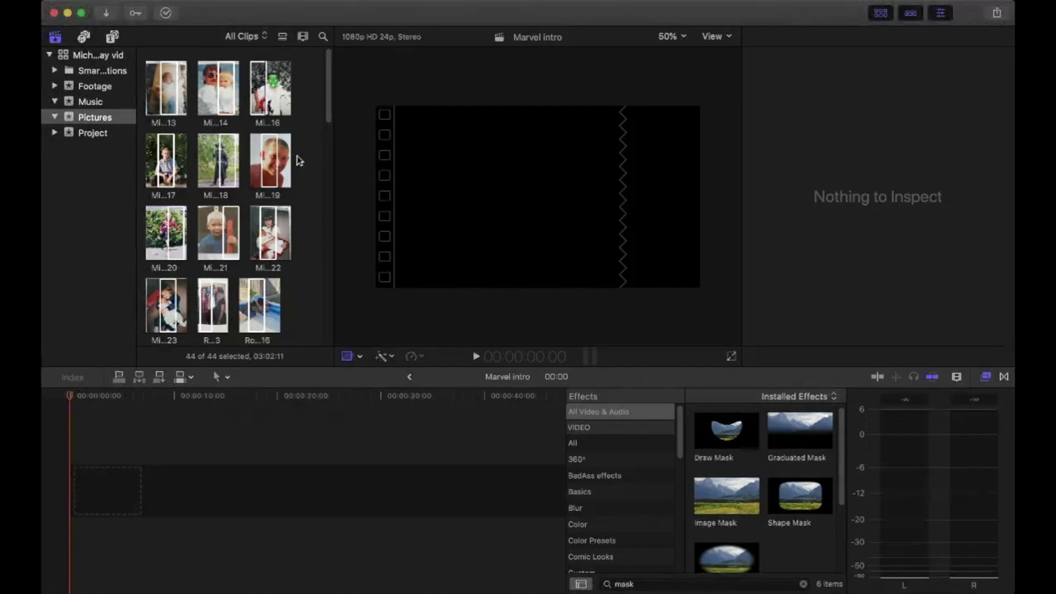
# Place all the pictures from the Pictures event on the timeline and set every clip's duration to 1:00
pyautogui.click(303, 92)
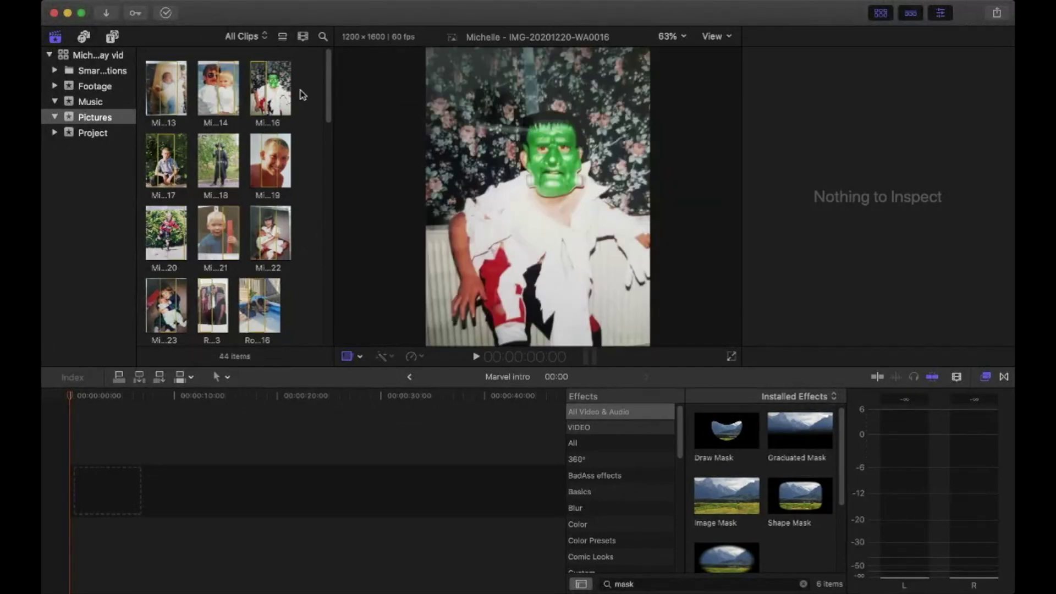
pyautogui.press('super+a')
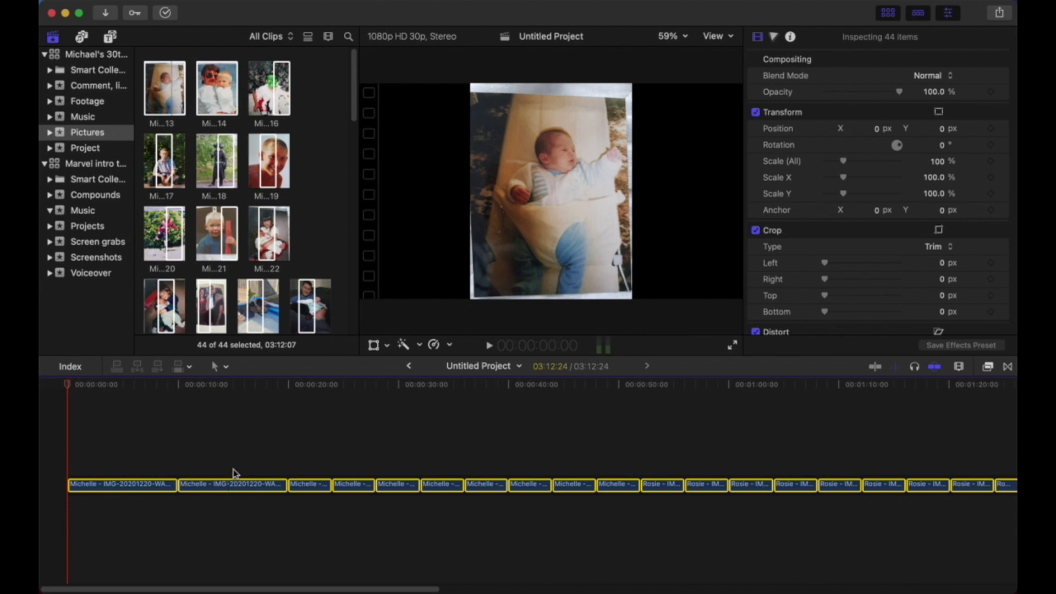
pyautogui.click(237, 472)
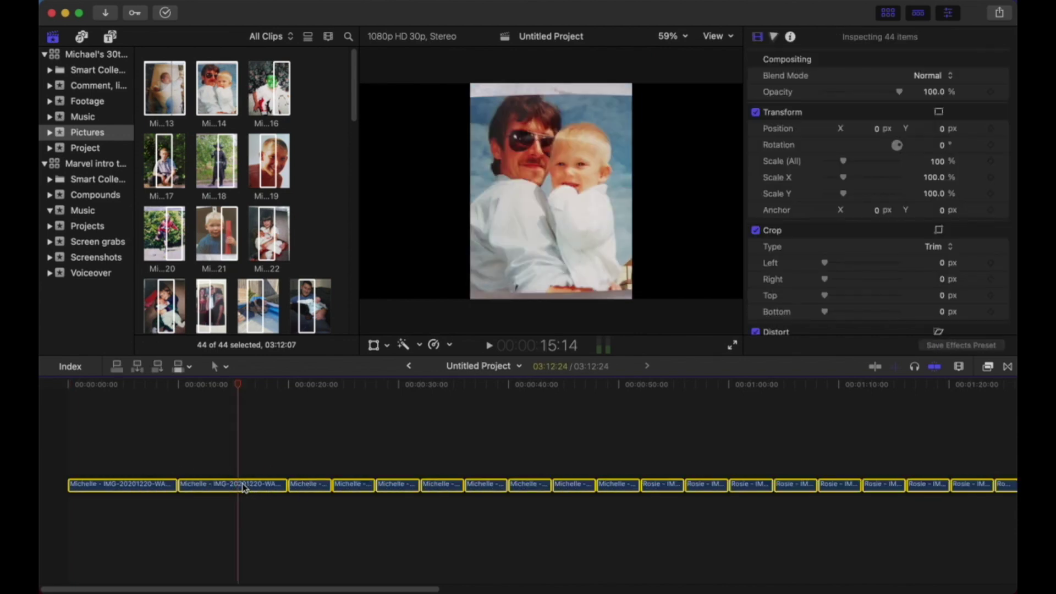
pyautogui.rightClick(244, 487)
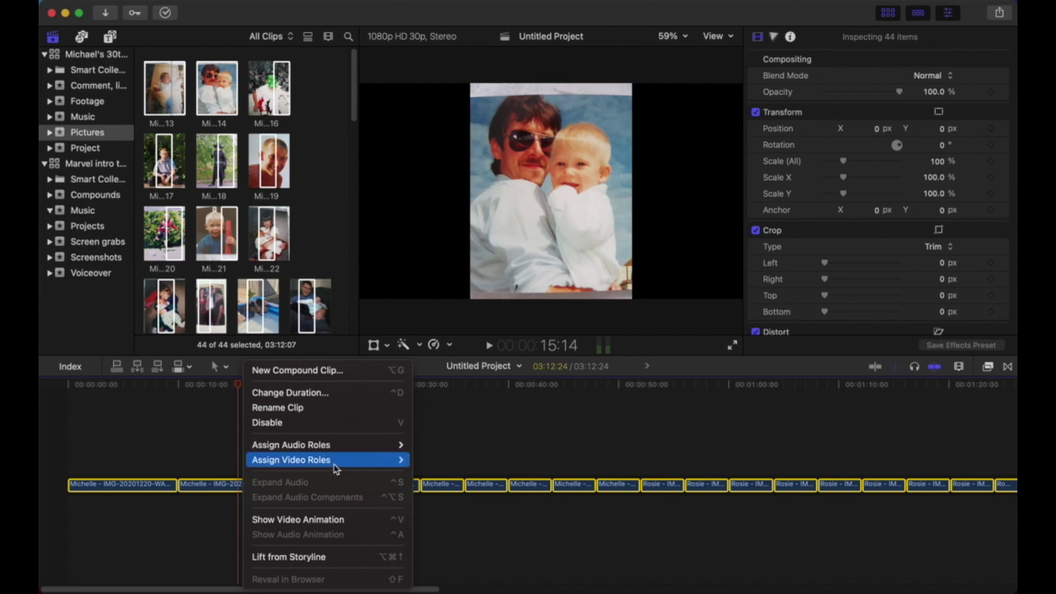
pyautogui.click(348, 391)
pyautogui.write('1:00')
pyautogui.press('Return')
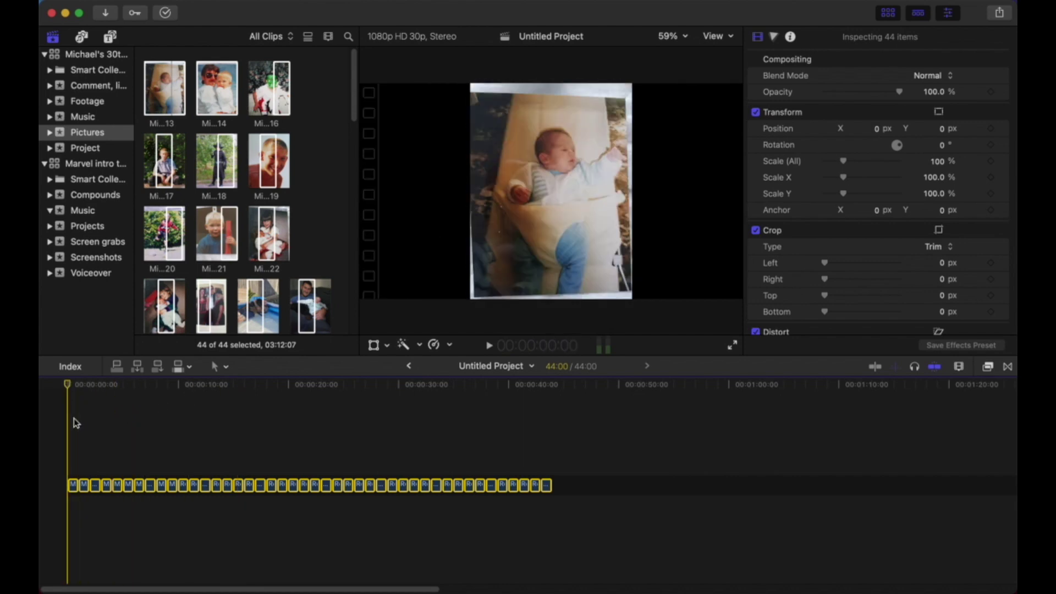
# Stack photo clips above and below the main storyline in three groups of five, four and three stacks
pyautogui.press('super+equal')
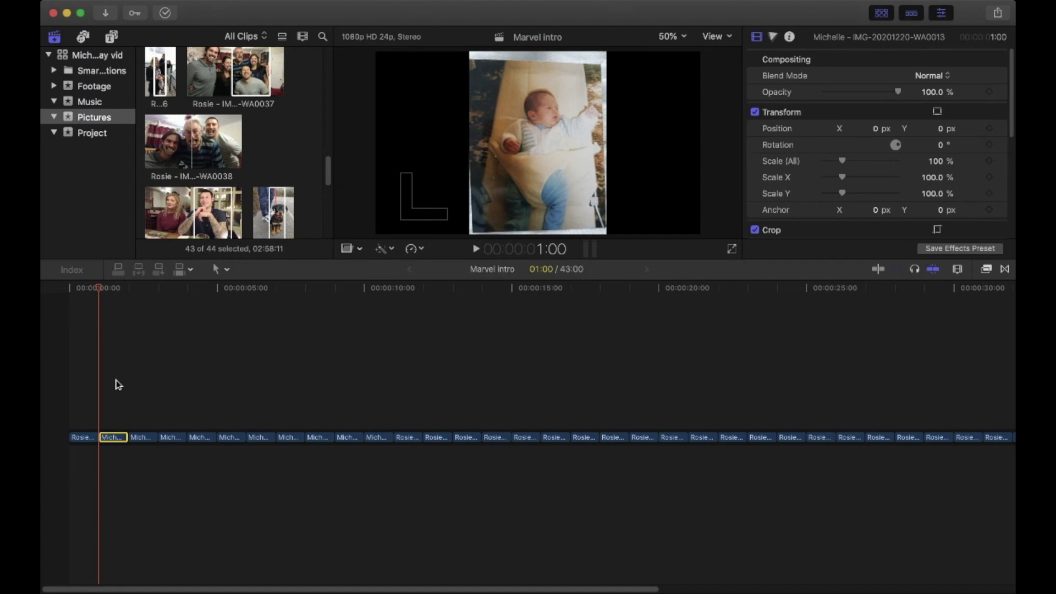
pyautogui.click(141, 290)
pyautogui.moveTo(141, 440)
pyautogui.mouseDown()
pyautogui.moveTo(141, 425)
pyautogui.moveTo(117, 423)
pyautogui.moveTo(126, 424)
pyautogui.moveTo(124, 452)
pyautogui.moveTo(114, 454)
pyautogui.moveTo(146, 434)
pyautogui.moveTo(142, 420)
pyautogui.mouseUp()
pyautogui.moveTo(171, 437); pyautogui.dragTo(142, 453)
pyautogui.moveTo(200, 437); pyautogui.dragTo(171, 420)
pyautogui.moveTo(200, 437)
pyautogui.mouseDown()
pyautogui.moveTo(171, 454)
pyautogui.moveTo(201, 420)
pyautogui.mouseUp()
pyautogui.moveTo(230, 437); pyautogui.dragTo(200, 453)
pyautogui.moveTo(324, 437)
pyautogui.mouseDown()
pyautogui.moveTo(295, 431)
pyautogui.moveTo(319, 420)
pyautogui.mouseUp()
pyautogui.moveTo(349, 437)
pyautogui.mouseDown()
pyautogui.moveTo(319, 454)
pyautogui.moveTo(348, 420)
pyautogui.mouseUp()
pyautogui.moveTo(378, 437); pyautogui.dragTo(349, 453)
pyautogui.moveTo(407, 437); pyautogui.dragTo(379, 453)
pyautogui.moveTo(437, 437); pyautogui.dragTo(407, 454)
pyautogui.moveTo(524, 437); pyautogui.dragTo(496, 420)
pyautogui.moveTo(523, 437)
pyautogui.mouseDown()
pyautogui.moveTo(496, 454)
pyautogui.moveTo(525, 420)
pyautogui.mouseUp()
pyautogui.moveTo(554, 437); pyautogui.dragTo(525, 454)
pyautogui.moveTo(583, 437); pyautogui.dragTo(554, 420)
pyautogui.moveTo(646, 437); pyautogui.dragTo(560, 459)
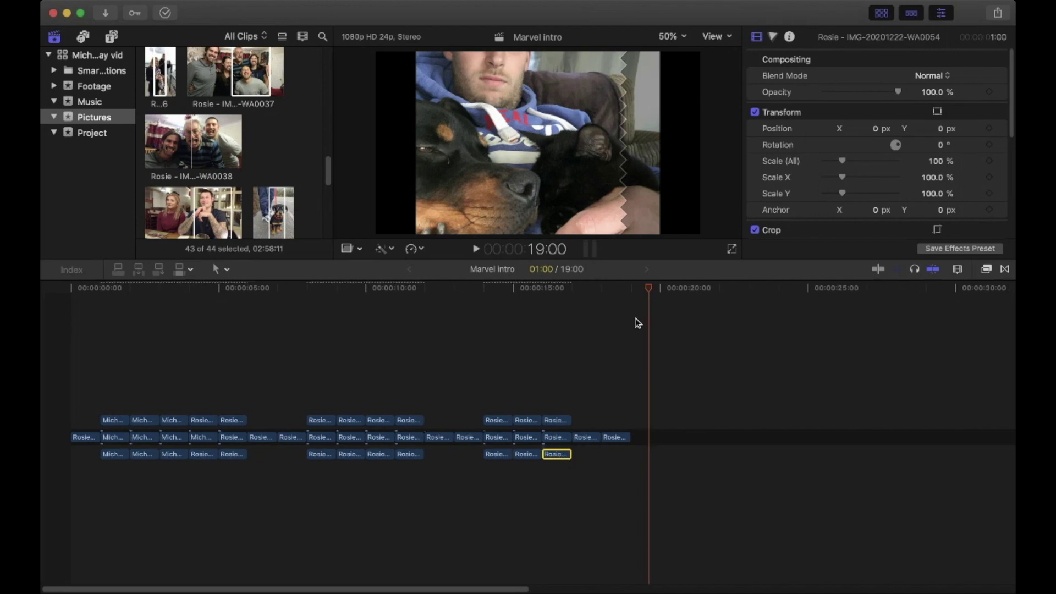
# Shift all connected clips above the storyline to X -639.2 px and rotate them 15°
pyautogui.click(108, 385)
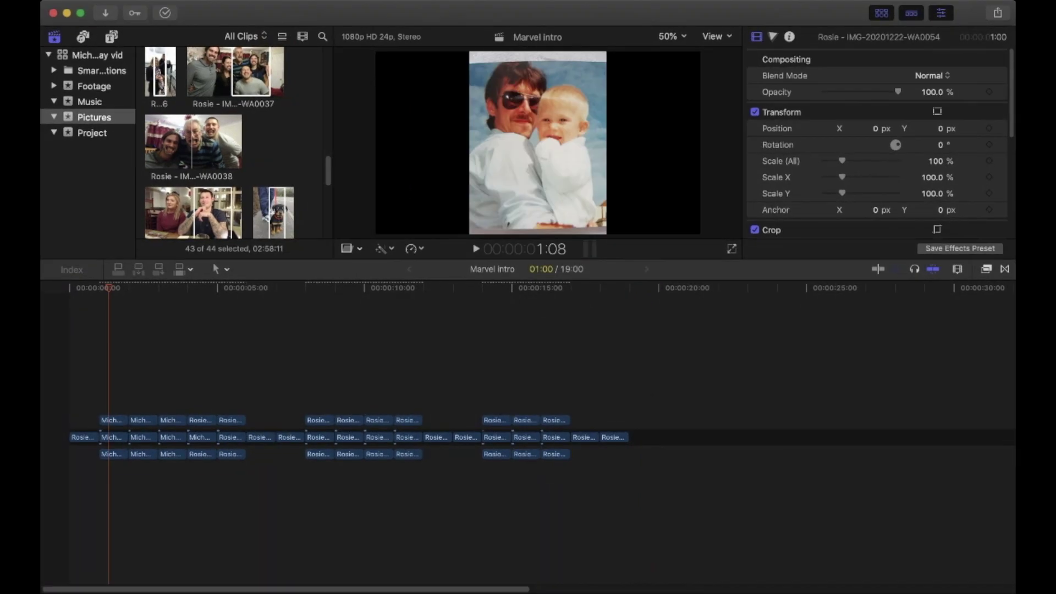
pyautogui.moveTo(91, 407); pyautogui.dragTo(577, 423)
pyautogui.click(757, 37)
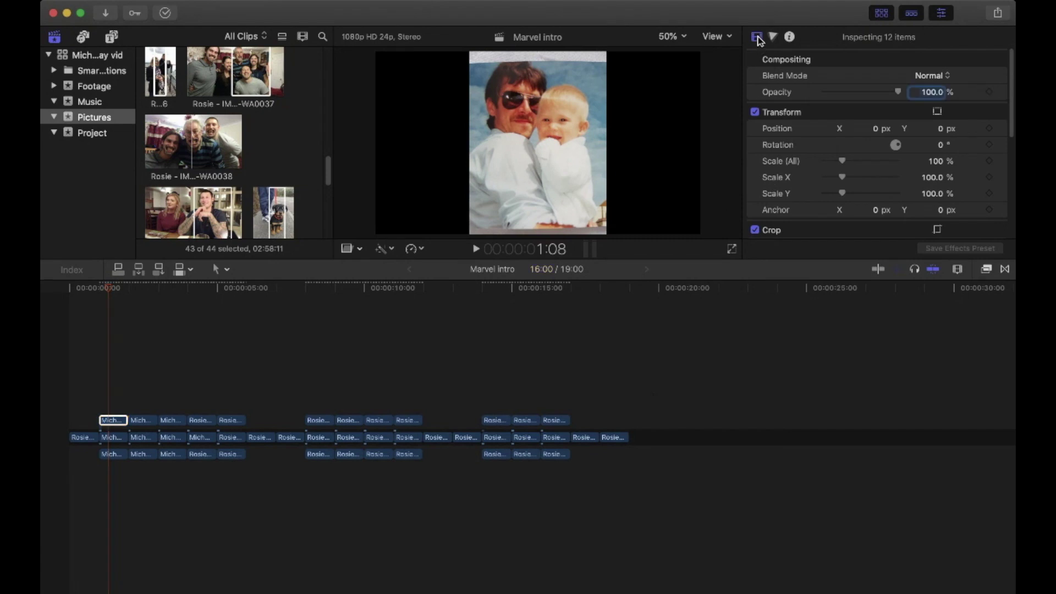
pyautogui.moveTo(874, 128); pyautogui.dragTo(874, 237)
pyautogui.moveTo(836, 129); pyautogui.dragTo(803, 129)
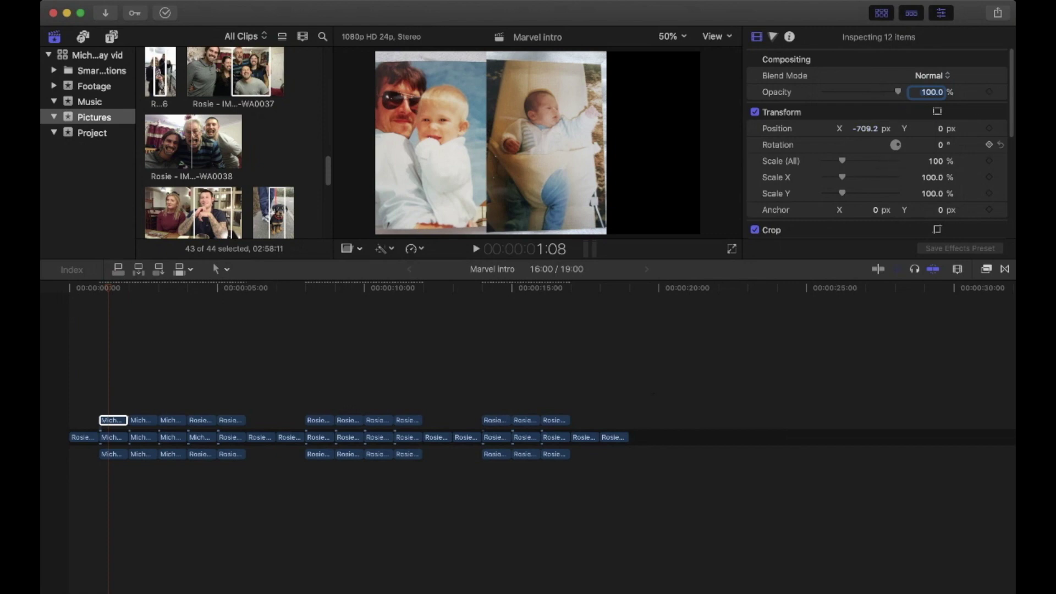
pyautogui.press('Tab')
pyautogui.press('Tab')
pyautogui.press('Tab')
pyautogui.write('19')
pyautogui.press('Return')
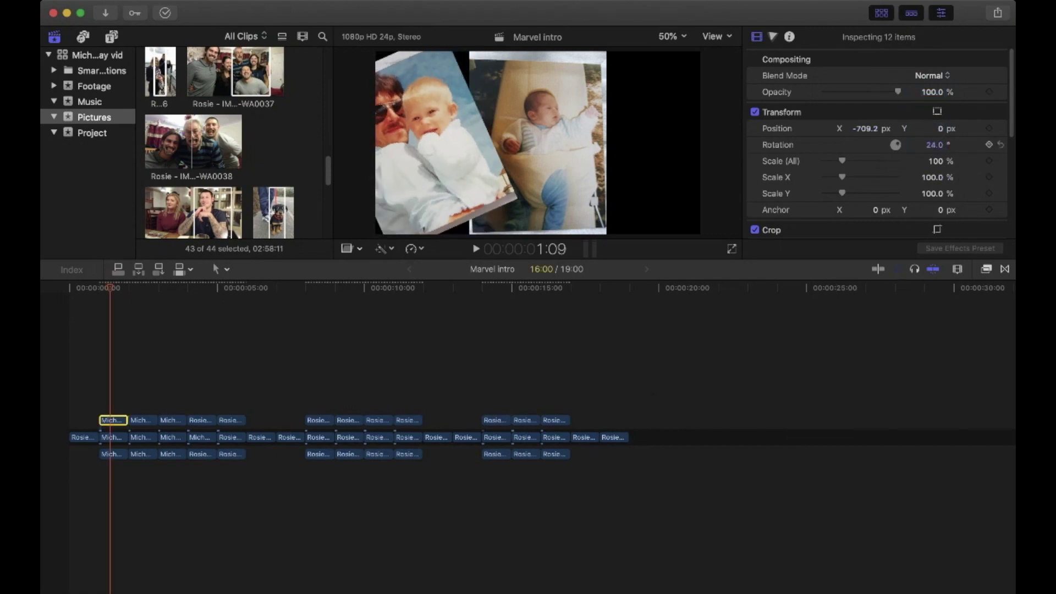
pyautogui.moveTo(862, 128); pyautogui.dragTo(862, 90)
pyautogui.moveTo(929, 144); pyautogui.dragTo(929, 147)
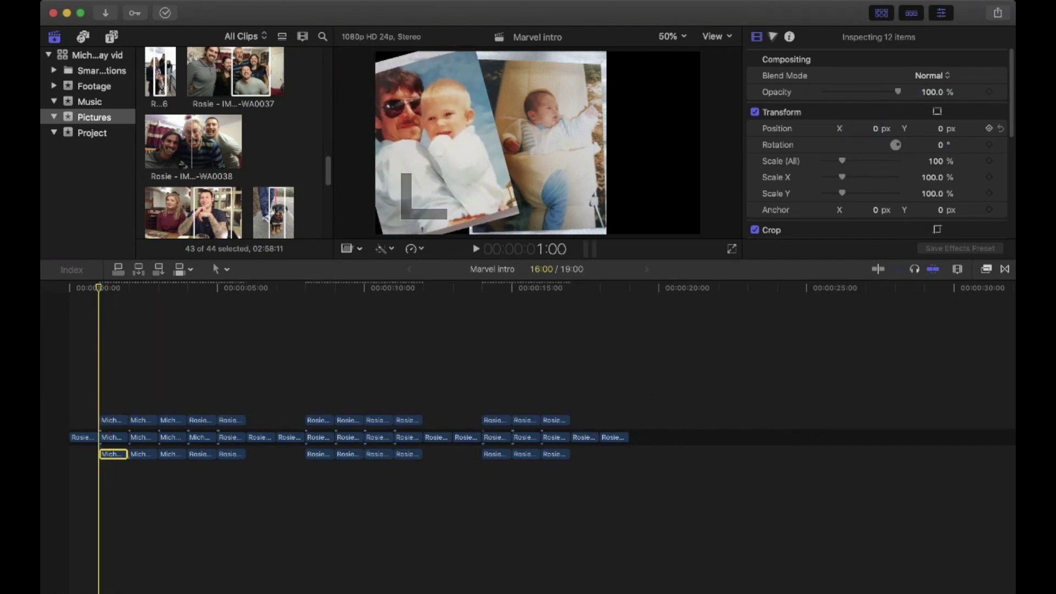
# Shift all connected clips below the storyline to X 621.2 px and rotate them -20°
pyautogui.moveTo(867, 129); pyautogui.dragTo(866, 24)
pyautogui.moveTo(933, 145); pyautogui.dragTo(933, 197)
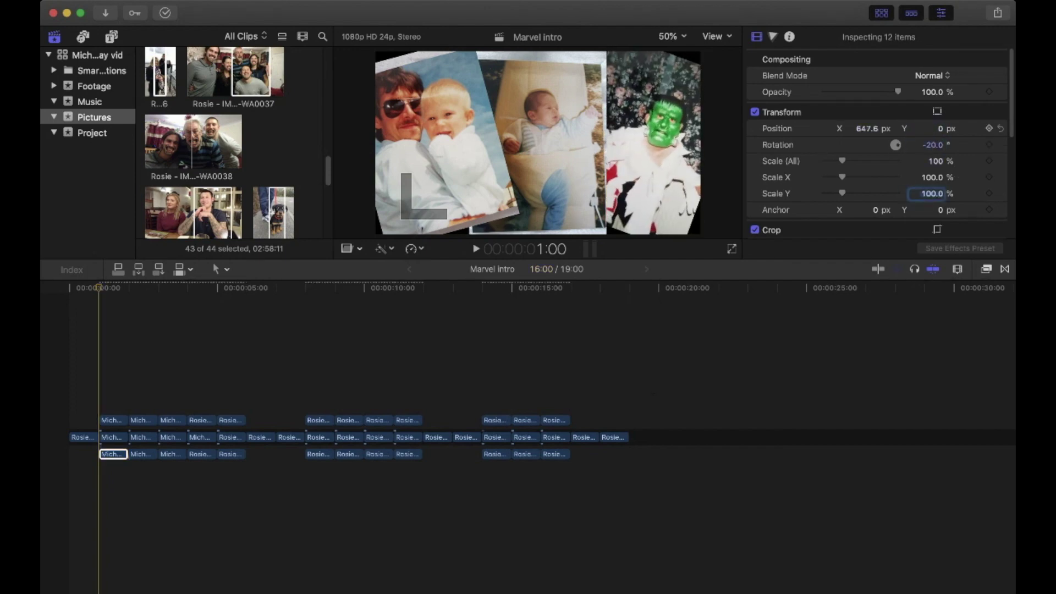
pyautogui.moveTo(866, 128); pyautogui.dragTo(866, 143)
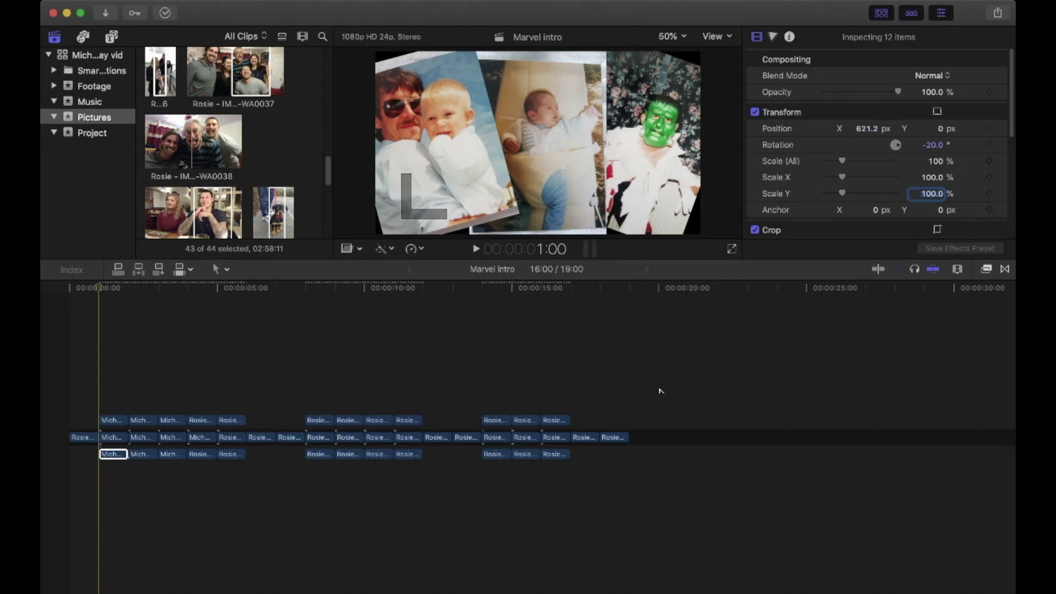
# Set the opacity of every clip in the timeline to 70%
pyautogui.press('super+a')
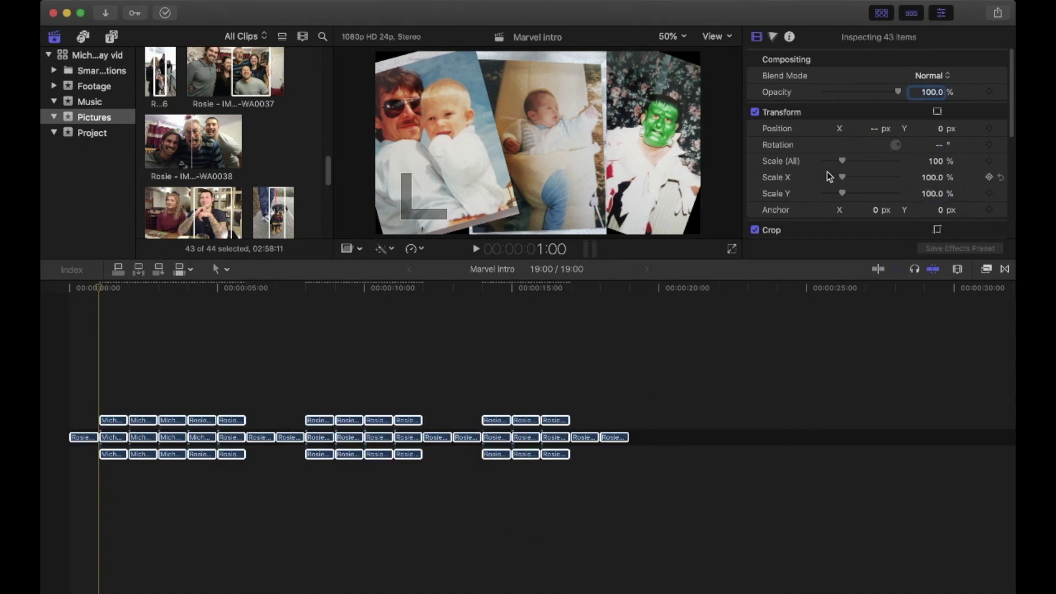
pyautogui.write('80')
pyautogui.press('Return')
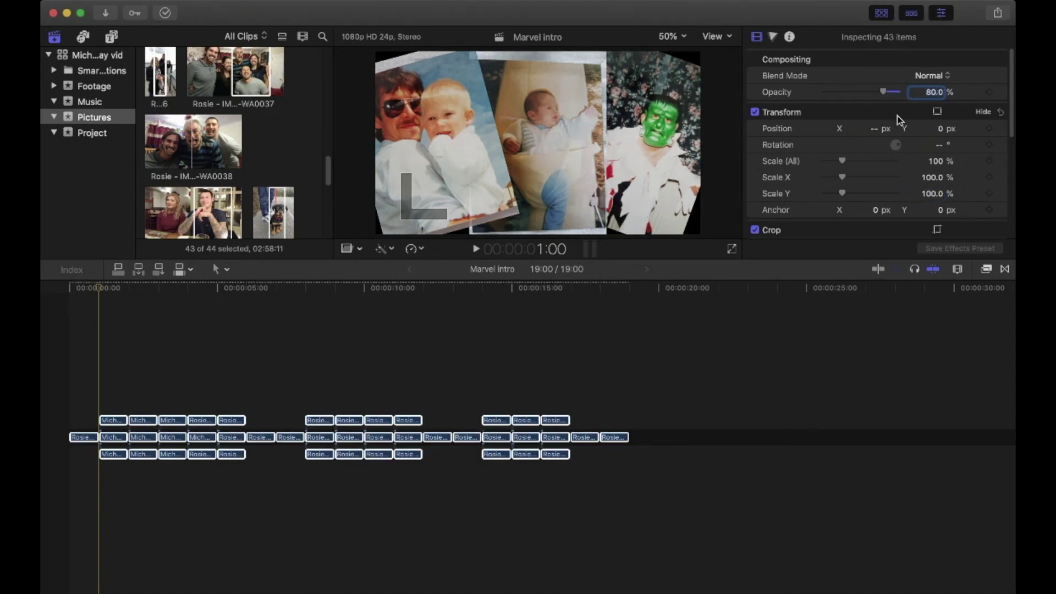
pyautogui.write('70')
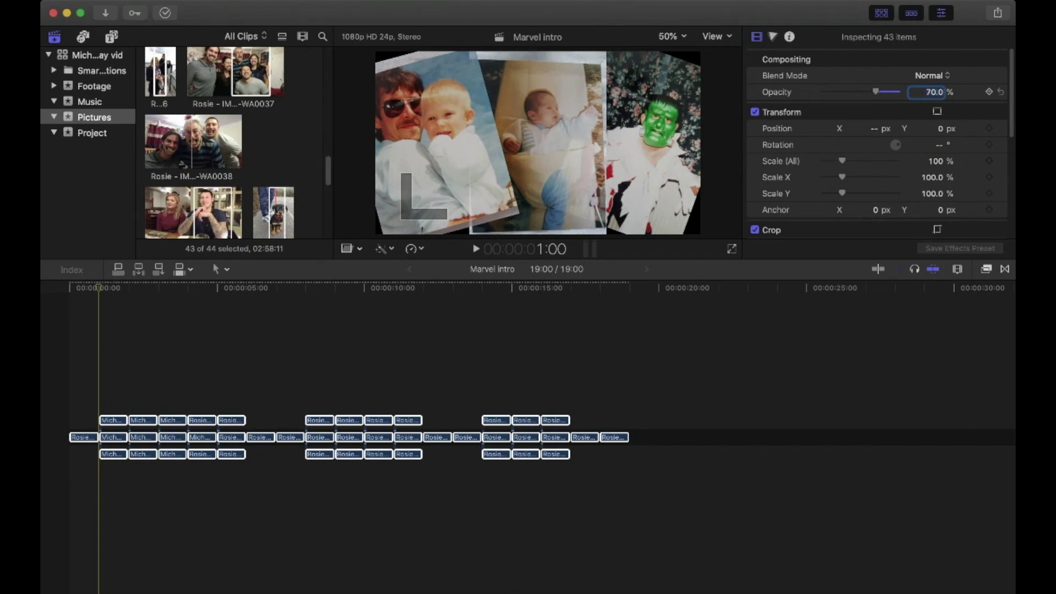
pyautogui.scroll(-3, 808, 182)
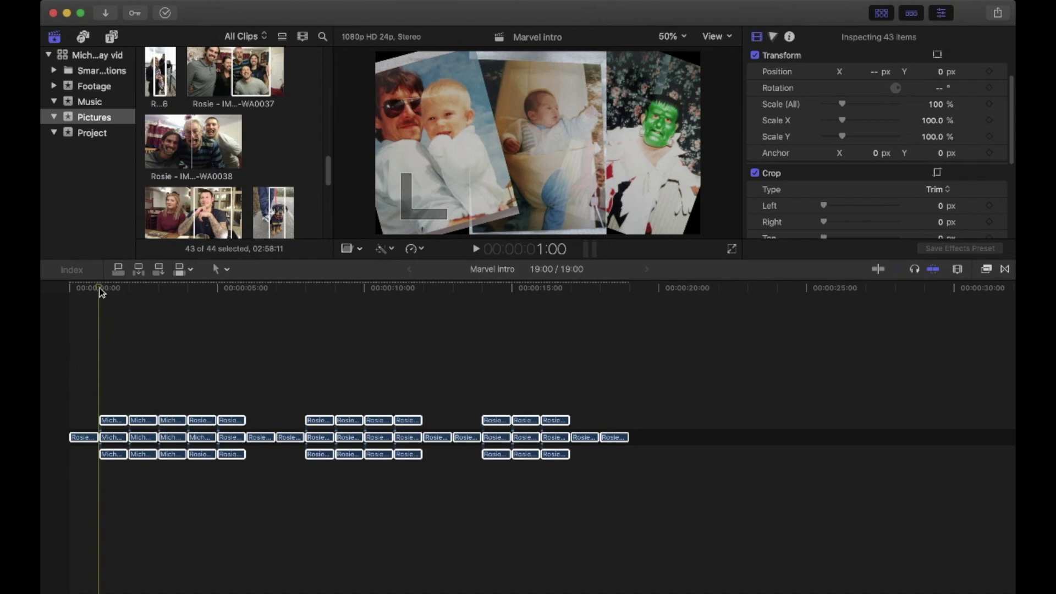
# Set the first stack's three clips to Y 1190 px at 1:00 and add a position keyframe there
pyautogui.click(93, 329)
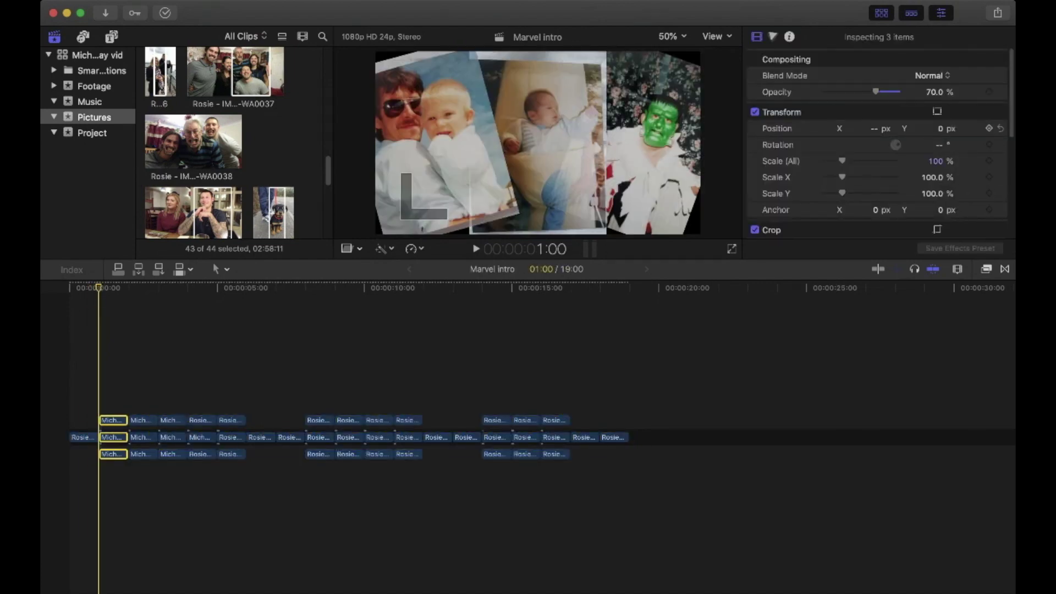
pyautogui.moveTo(939, 128); pyautogui.dragTo(940, 10)
pyautogui.moveTo(951, 46); pyautogui.dragTo(951, 46)
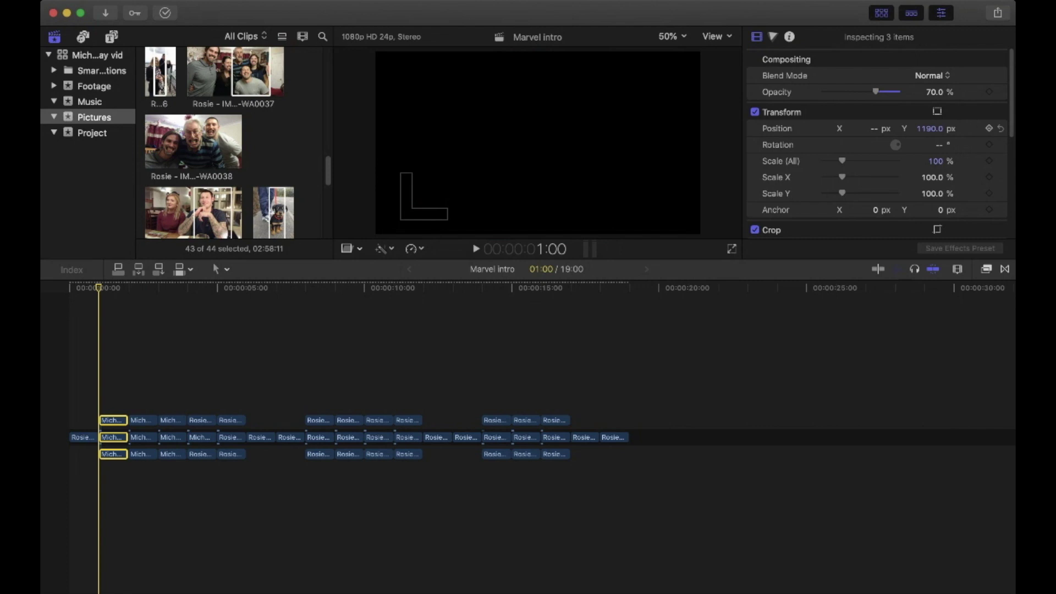
pyautogui.click(988, 129)
# Keyframe the first stack's Y position to 0 px at 1:12 and play back the slide-in animation
pyautogui.press('Right')
pyautogui.press('Right')
pyautogui.press('Right')
pyautogui.press('Right')
pyautogui.press('Right')
pyautogui.press('Right')
pyautogui.press('Right')
pyautogui.press('Right')
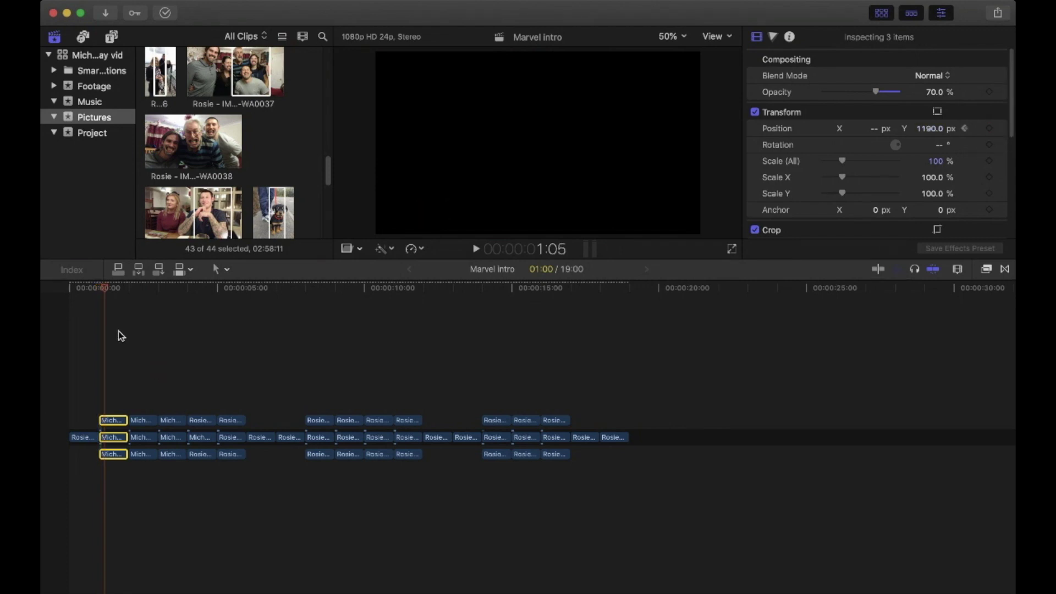
pyautogui.press('Left')
pyautogui.press('Left')
pyautogui.press('Left')
pyautogui.press('Left')
pyautogui.press('Left')
pyautogui.press('Left')
pyautogui.press('Left')
pyautogui.press('Left')
pyautogui.press('Right')
pyautogui.press('Right')
pyautogui.press('Right')
pyautogui.press('Right')
pyautogui.press('Right')
pyautogui.press('Right')
pyautogui.press('Right')
pyautogui.press('Right')
pyautogui.press('Right')
pyautogui.press('Right')
pyautogui.press('Right')
pyautogui.press('Right')
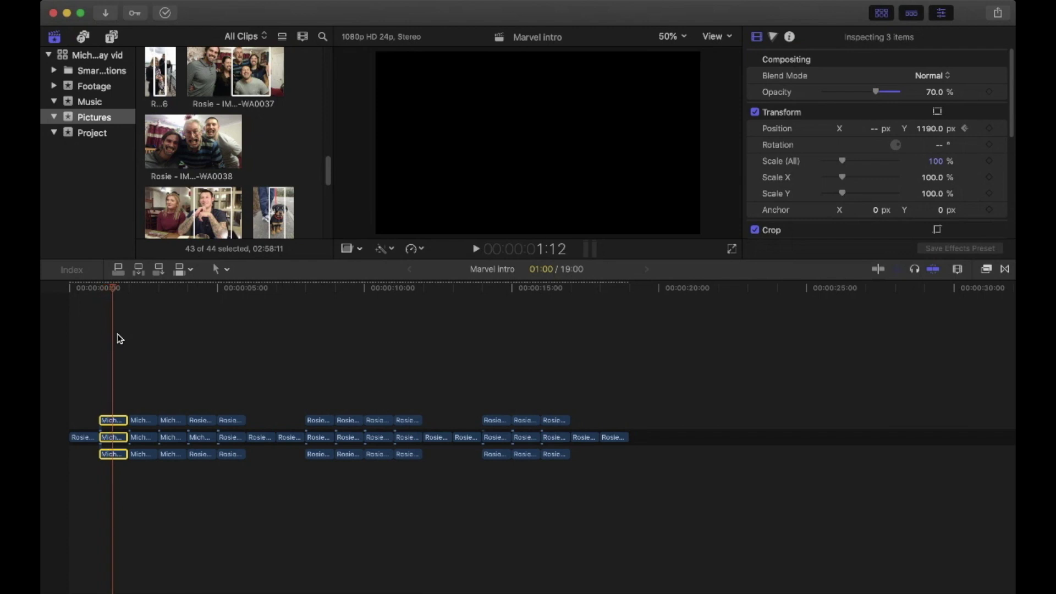
pyautogui.click(929, 128)
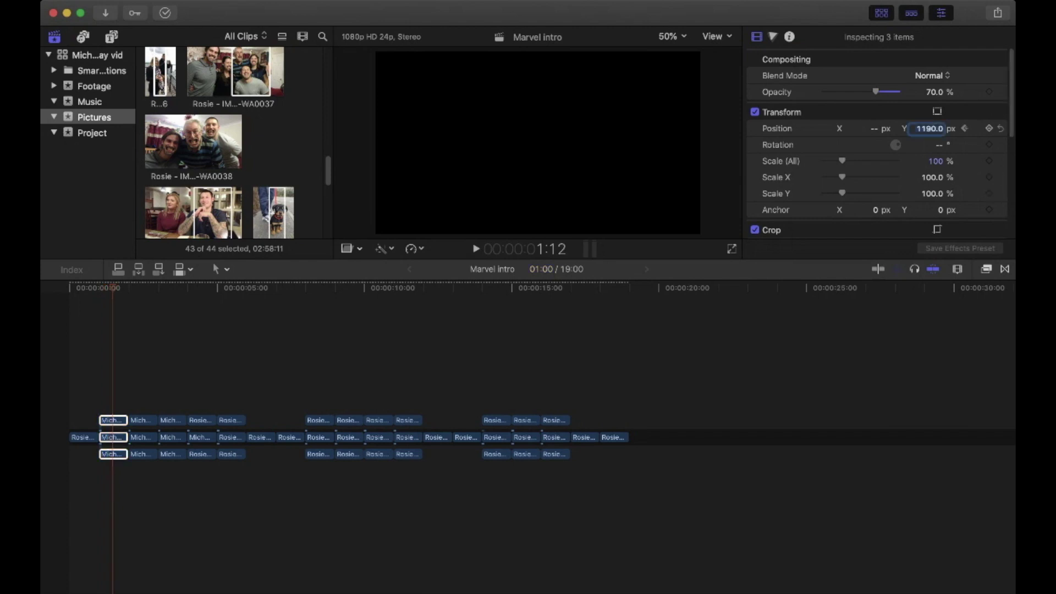
pyautogui.write('0')
pyautogui.press('Return')
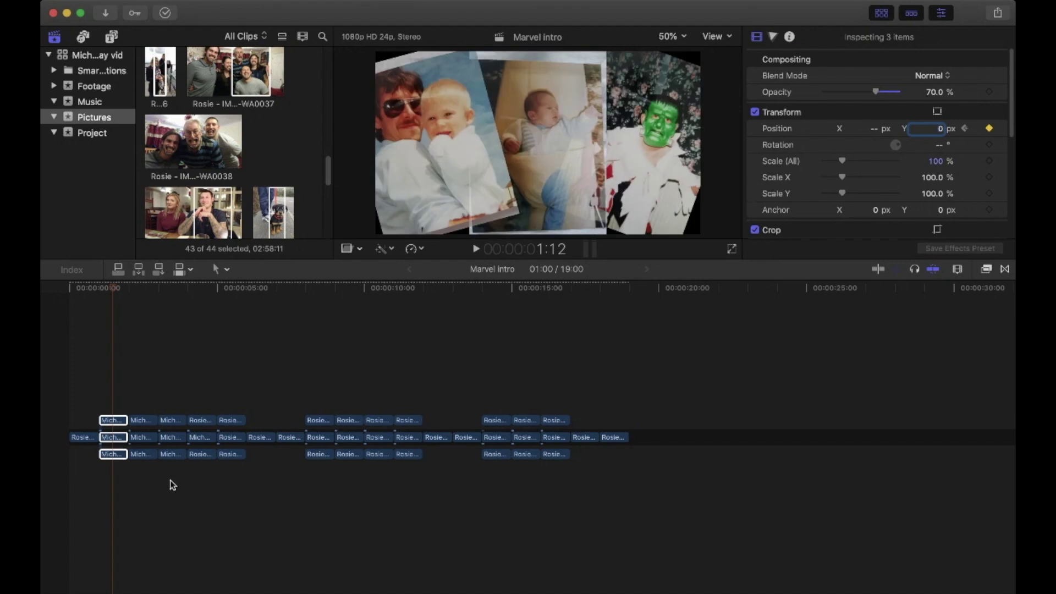
pyautogui.click(92, 283)
pyautogui.press('space')
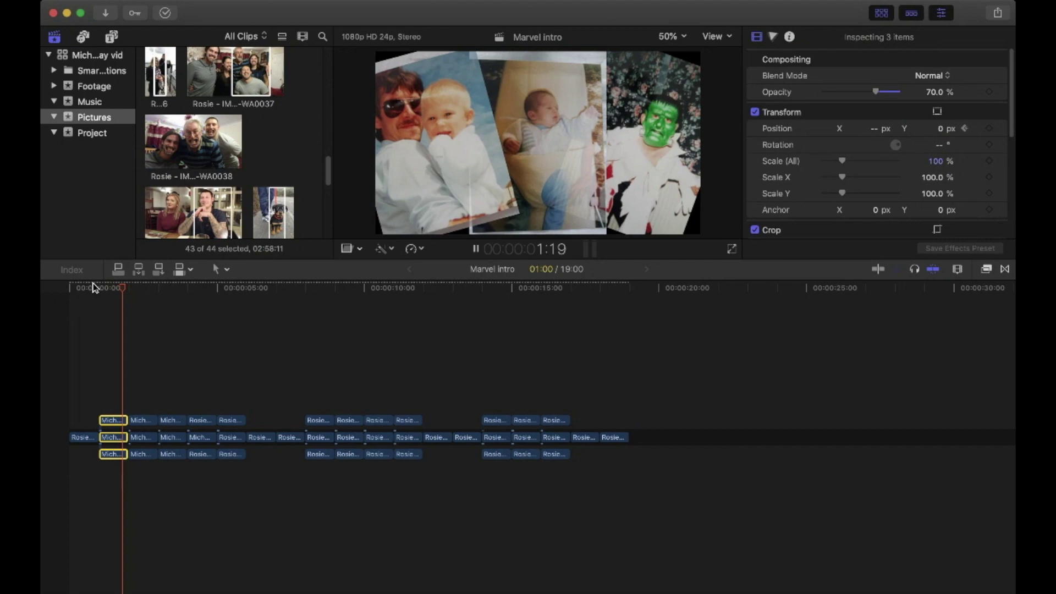
# Copy the first upper clip's Transform attributes to the other clips above the storyline, with keyframe timing set to Stretch to Fit
pyautogui.click(107, 421)
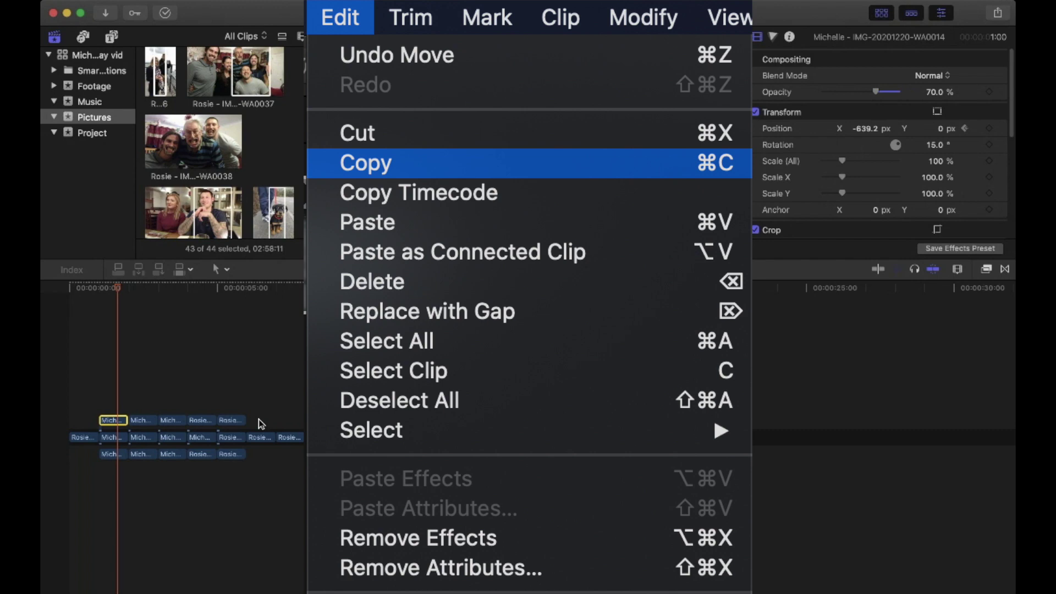
pyautogui.moveTo(620, 378); pyautogui.dragTo(134, 428)
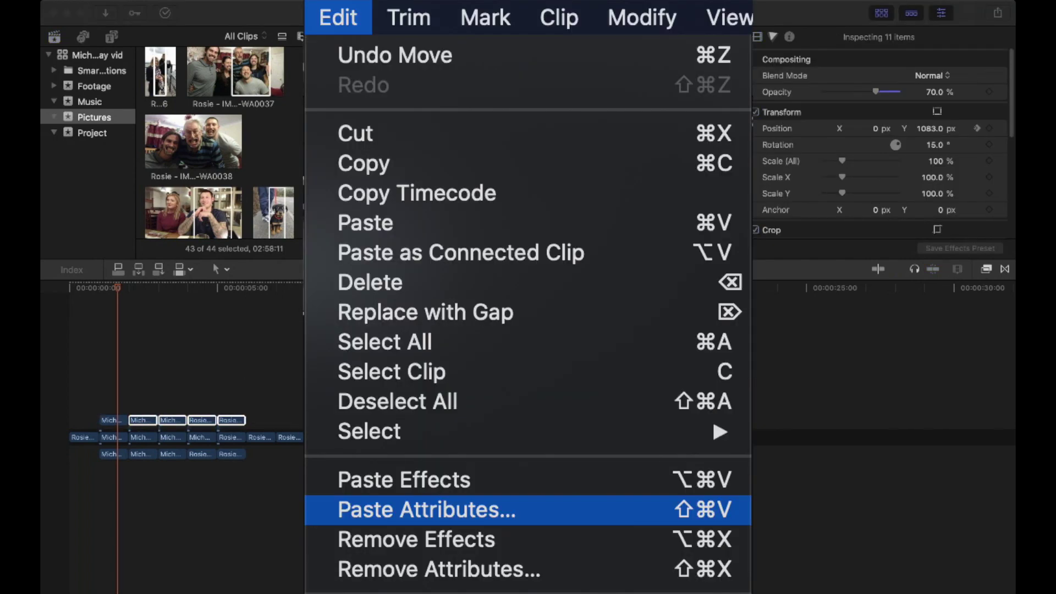
pyautogui.press('shift+super+v')
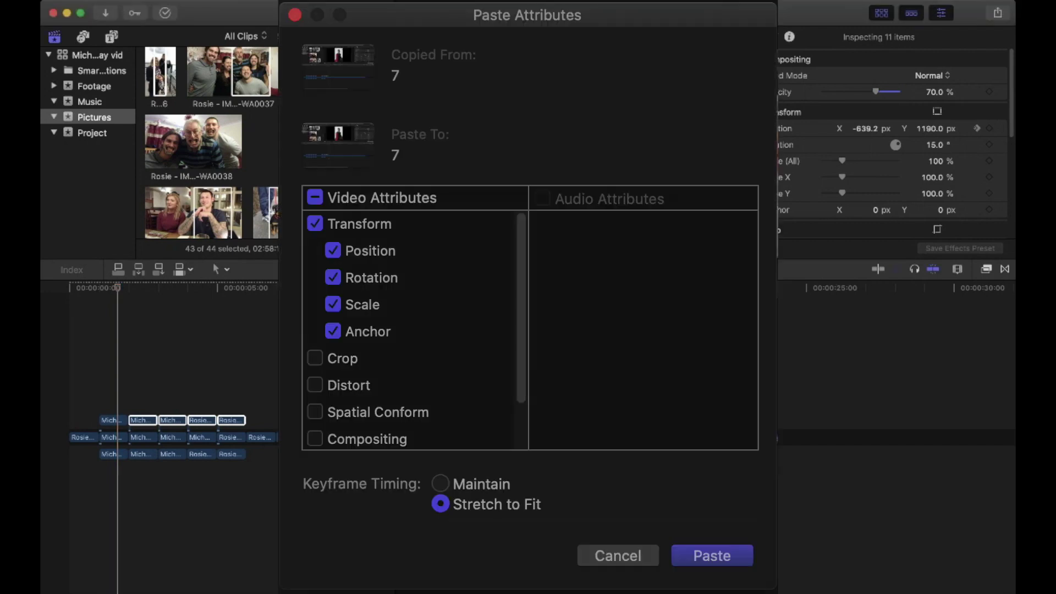
pyautogui.press('Return')
pyautogui.press('space')
# Copy the first lower clip's position and rotation attributes to the other clips below the storyline and play back the result
pyautogui.click(141, 455)
pyautogui.click(116, 457)
pyautogui.moveTo(617, 512); pyautogui.dragTo(132, 457)
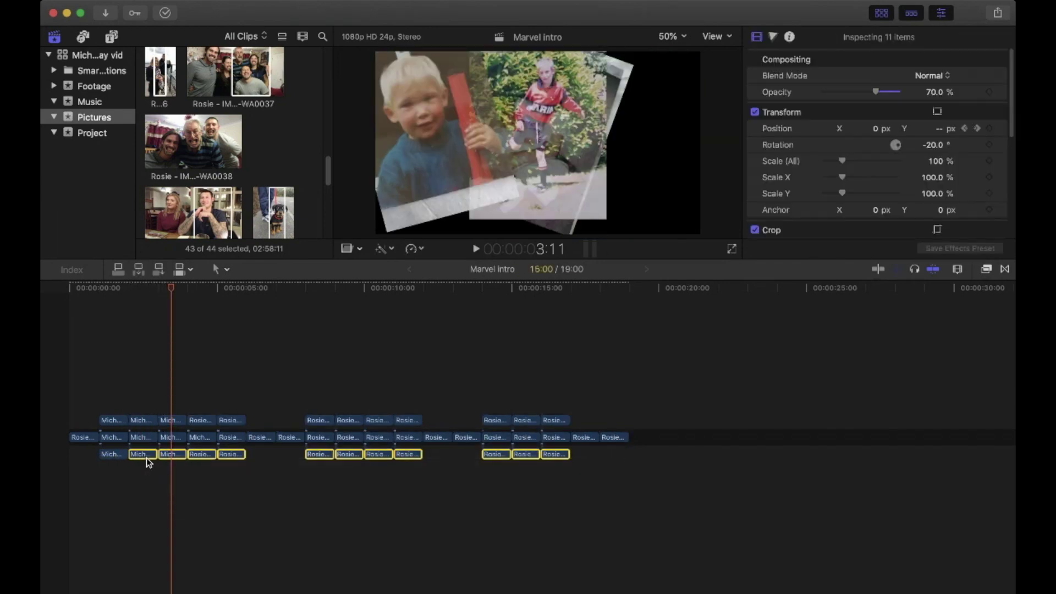
pyautogui.click(110, 288)
pyautogui.press('space')
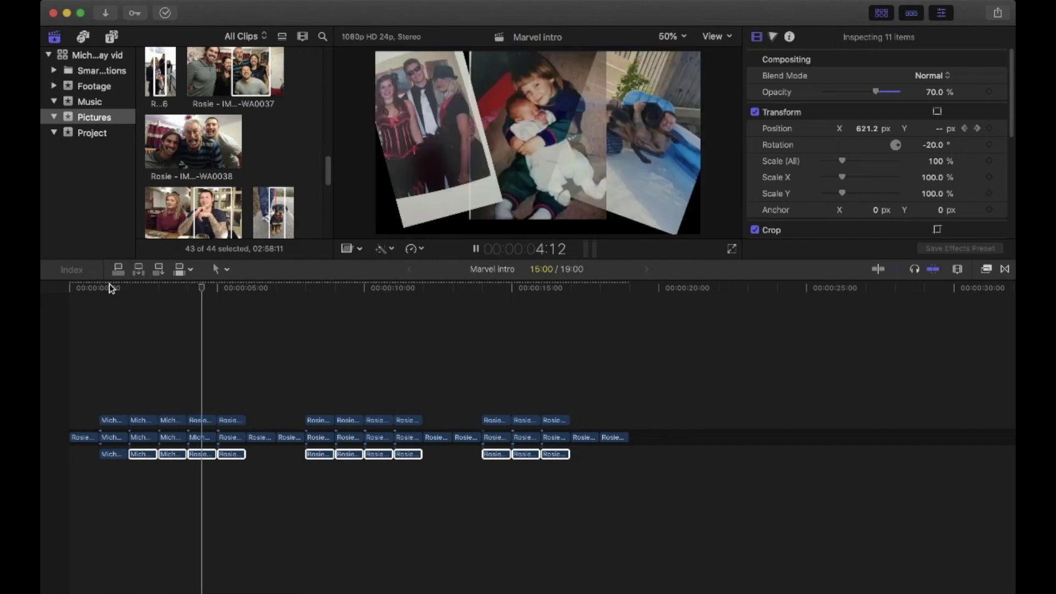
pyautogui.press('space')
pyautogui.click(99, 288)
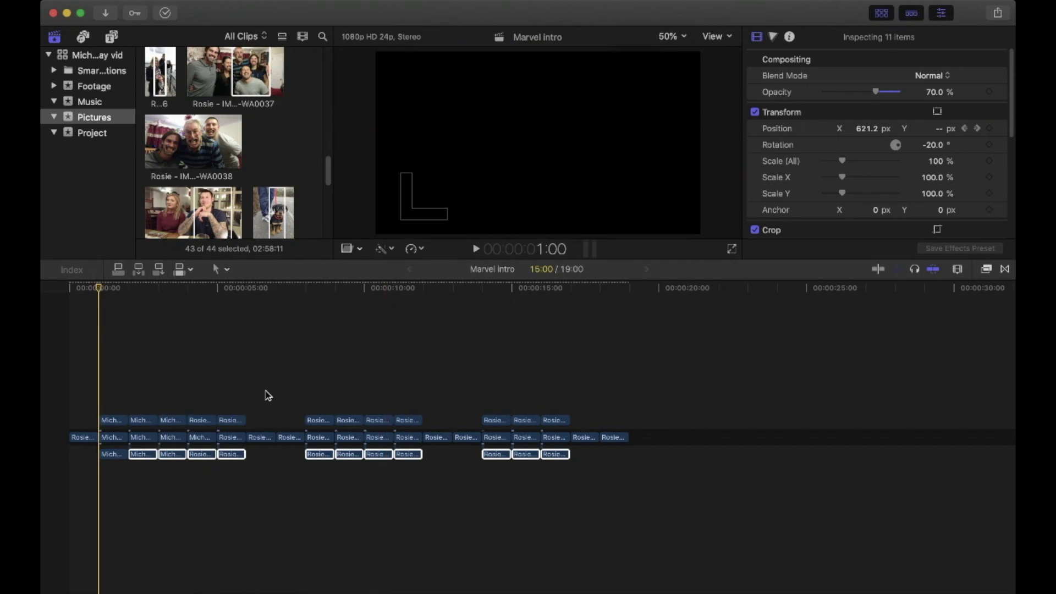
# Try to move the first stack's three clips earlier, to the 12-frame mark over the opening photo
pyautogui.click(77, 437)
pyautogui.moveTo(939, 129); pyautogui.dragTo(994, 127)
pyautogui.moveTo(70, 286); pyautogui.dragTo(99, 288)
pyautogui.moveTo(123, 401); pyautogui.dragTo(110, 455)
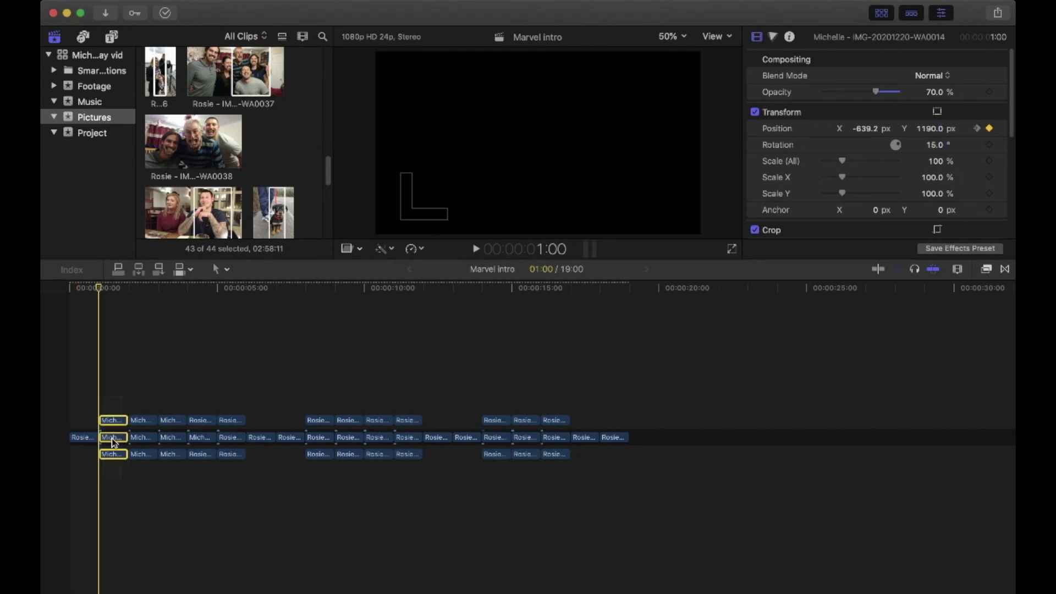
pyautogui.moveTo(97, 289); pyautogui.dragTo(86, 387)
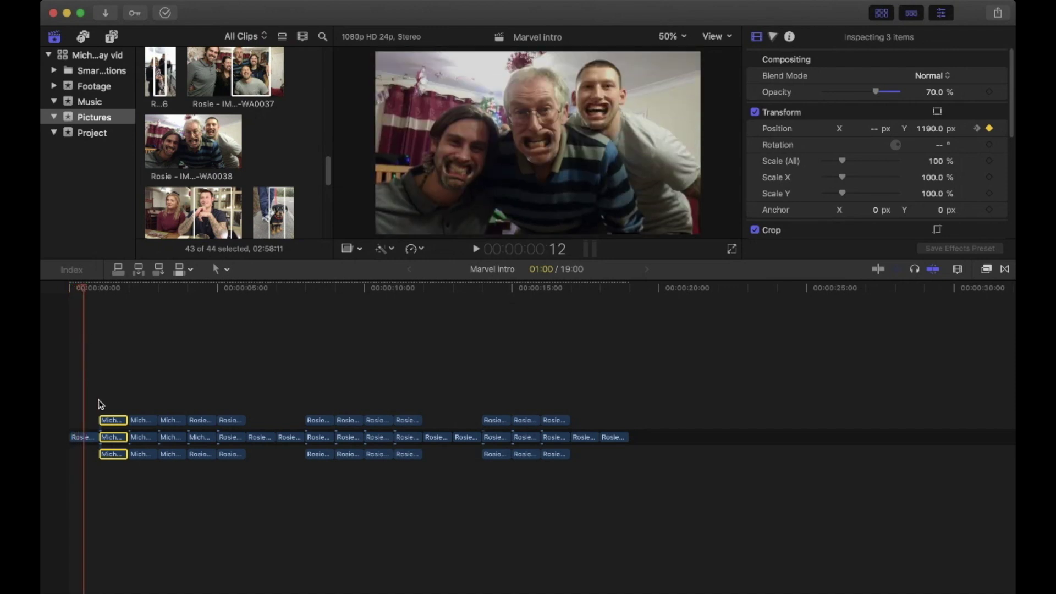
pyautogui.moveTo(112, 422)
pyautogui.mouseDown()
pyautogui.moveTo(99, 387)
pyautogui.moveTo(107, 416)
pyautogui.moveTo(103, 400)
pyautogui.mouseUp()
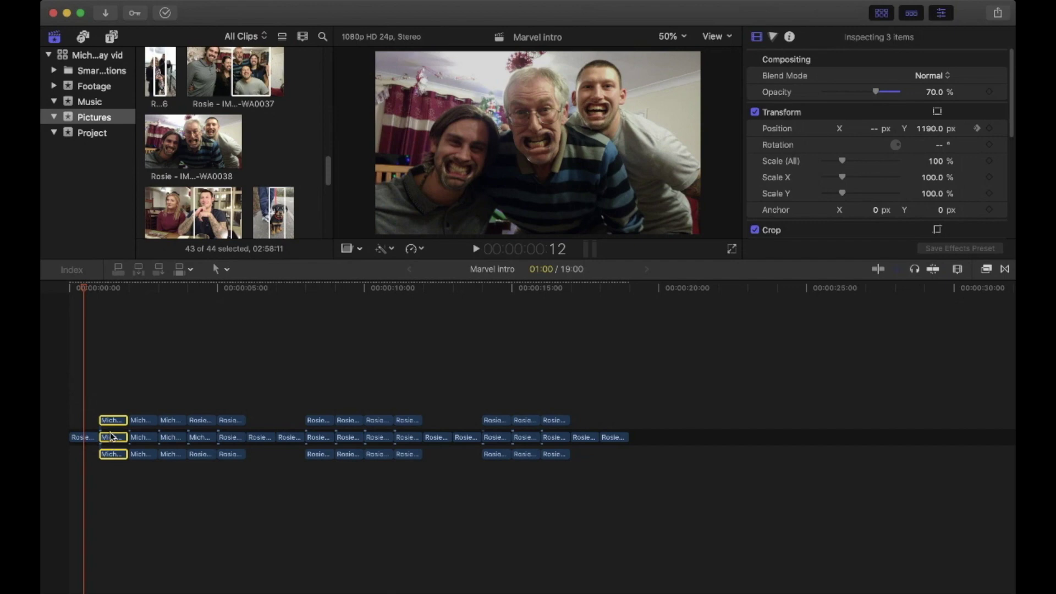
# Lift all storyline clips after the opening photo out of the primary storyline and move the lower connected clips above it
pyautogui.click(690, 434)
pyautogui.moveTo(664, 434); pyautogui.dragTo(113, 434)
pyautogui.rightClick(113, 434)
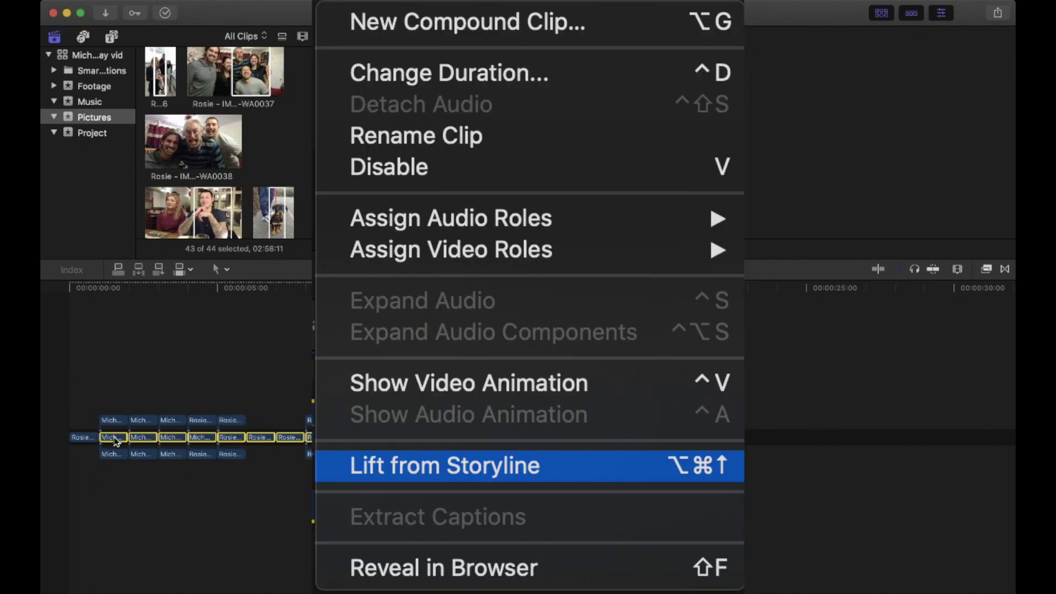
pyautogui.click(188, 560)
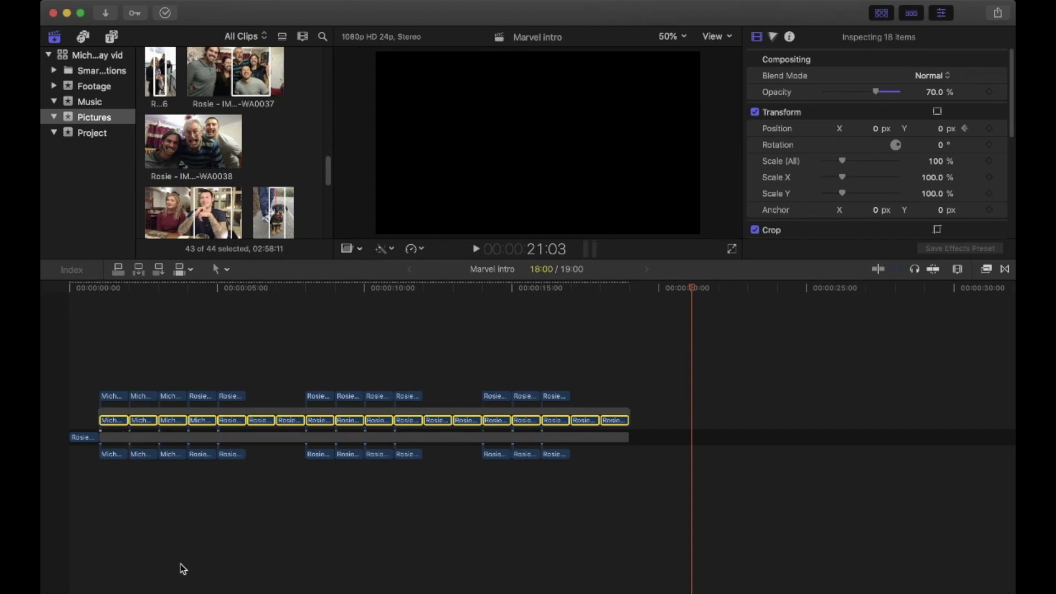
pyautogui.press('alt+super+Up')
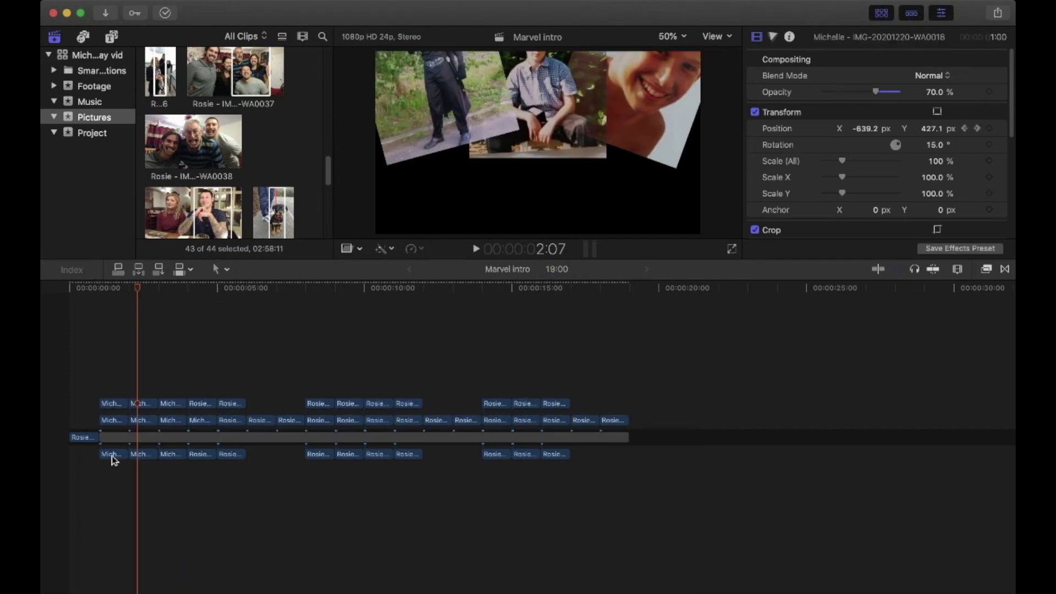
pyautogui.moveTo(597, 507); pyautogui.dragTo(114, 425)
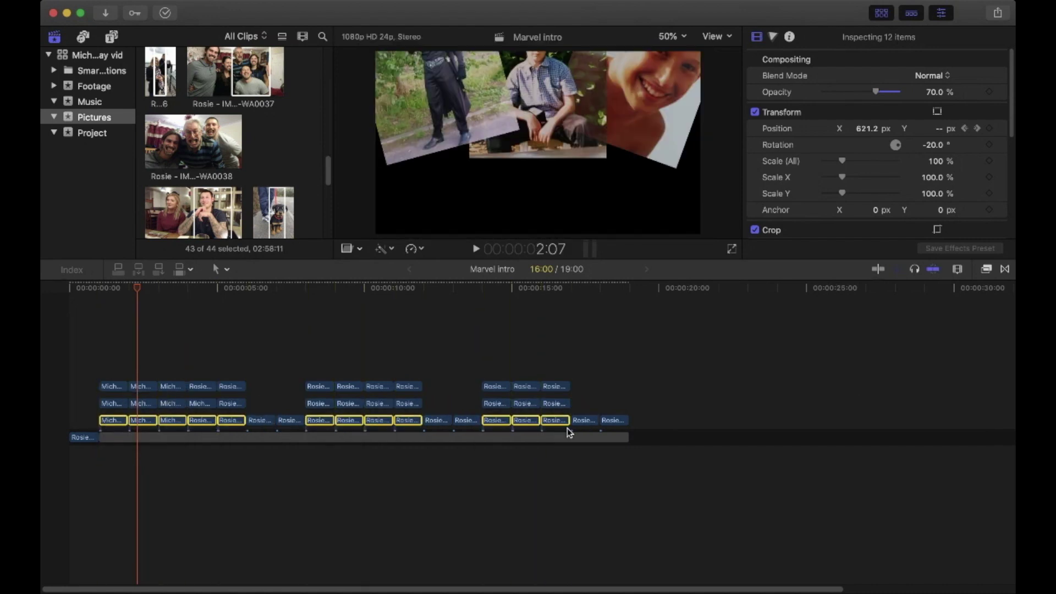
# Move each photo stack and single photo earlier in turn, starting over the opening photo, so each overlaps the previous one halfway
pyautogui.click(632, 367)
pyautogui.moveTo(107, 352); pyautogui.dragTo(97, 420)
pyautogui.click(82, 291)
pyautogui.moveTo(97, 388); pyautogui.dragTo(132, 421)
pyautogui.moveTo(129, 420); pyautogui.dragTo(118, 317)
pyautogui.moveTo(205, 358); pyautogui.dragTo(137, 319)
pyautogui.moveTo(213, 440); pyautogui.dragTo(235, 516)
pyautogui.moveTo(231, 512); pyautogui.dragTo(158, 319)
pyautogui.moveTo(261, 562); pyautogui.dragTo(172, 326)
pyautogui.moveTo(288, 578); pyautogui.dragTo(187, 309)
pyautogui.moveTo(321, 457); pyautogui.dragTo(195, 309)
pyautogui.moveTo(374, 495); pyautogui.dragTo(337, 536)
pyautogui.moveTo(337, 464); pyautogui.dragTo(349, 570)
pyautogui.moveTo(343, 561); pyautogui.dragTo(209, 325)
pyautogui.moveTo(368, 464); pyautogui.dragTo(207, 328)
pyautogui.moveTo(401, 562); pyautogui.dragTo(238, 324)
pyautogui.moveTo(431, 537); pyautogui.dragTo(253, 309)
pyautogui.moveTo(460, 533); pyautogui.dragTo(269, 309)
pyautogui.moveTo(471, 484); pyautogui.dragTo(486, 570)
pyautogui.moveTo(489, 562); pyautogui.dragTo(298, 308)
pyautogui.moveTo(530, 484); pyautogui.dragTo(550, 570)
pyautogui.moveTo(554, 562); pyautogui.dragTo(305, 174)
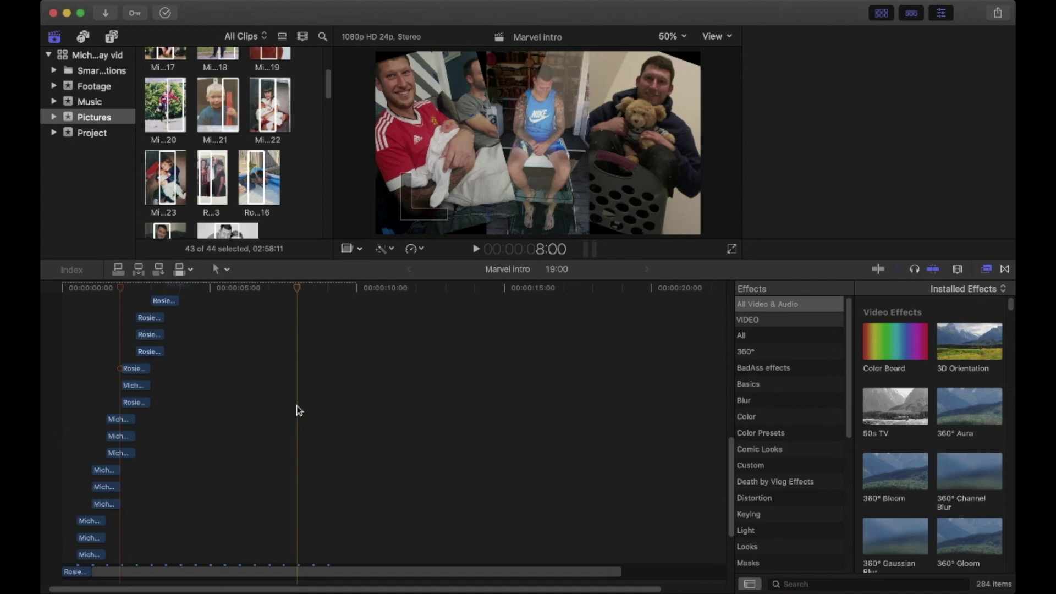
# Apply the Comic Ink effect to all photo clips and play back part of the result
pyautogui.click(296, 406)
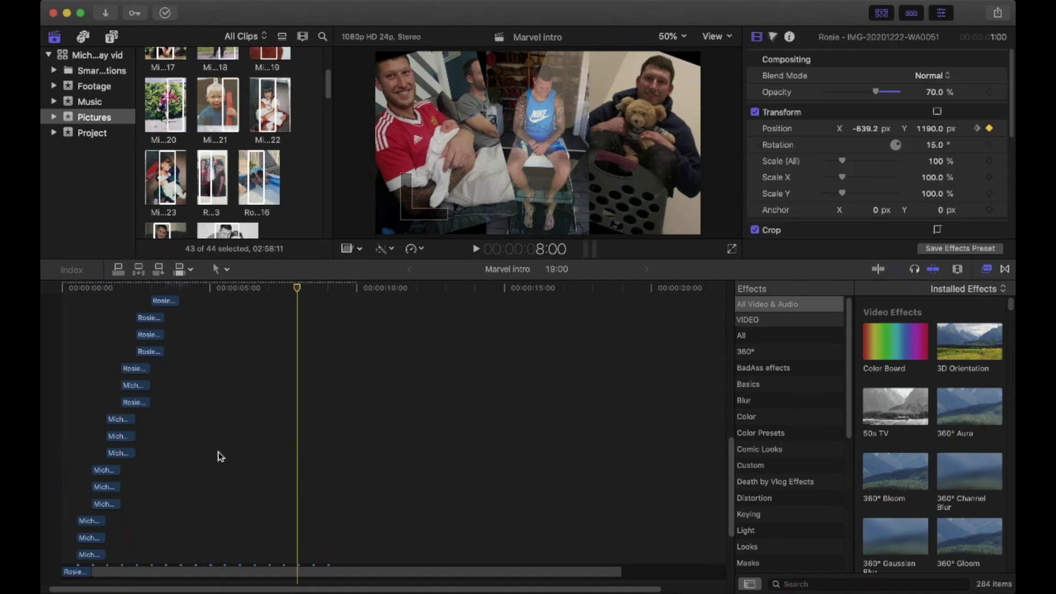
pyautogui.click(223, 467)
pyautogui.press('super+a')
pyautogui.keyDown('super'); pyautogui.click(308, 570); pyautogui.keyUp('super')
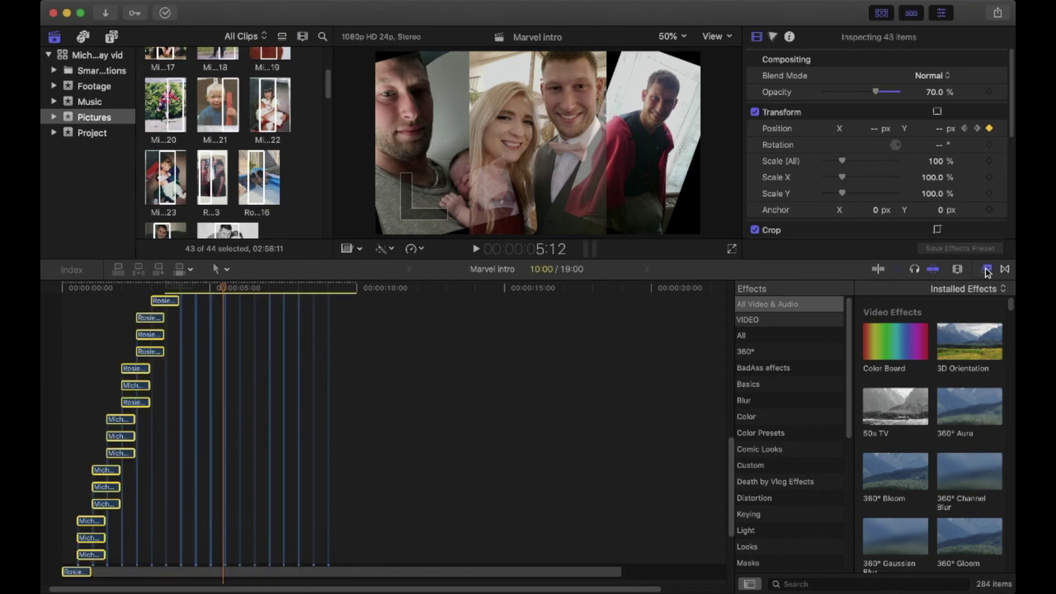
pyautogui.click(888, 581)
pyautogui.write('comic')
pyautogui.doubleClick(887, 388)
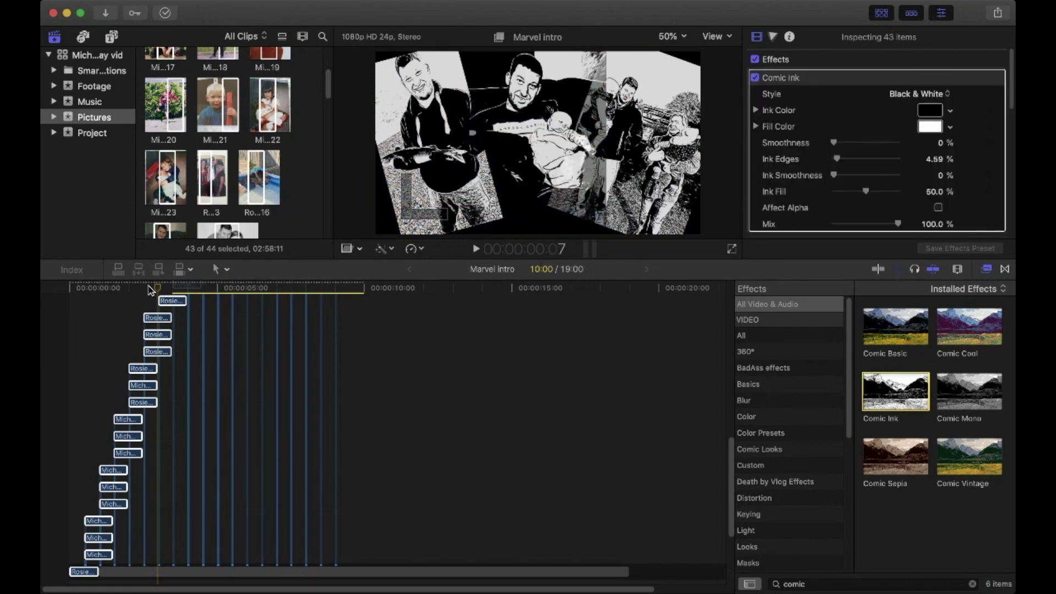
pyautogui.press('space')
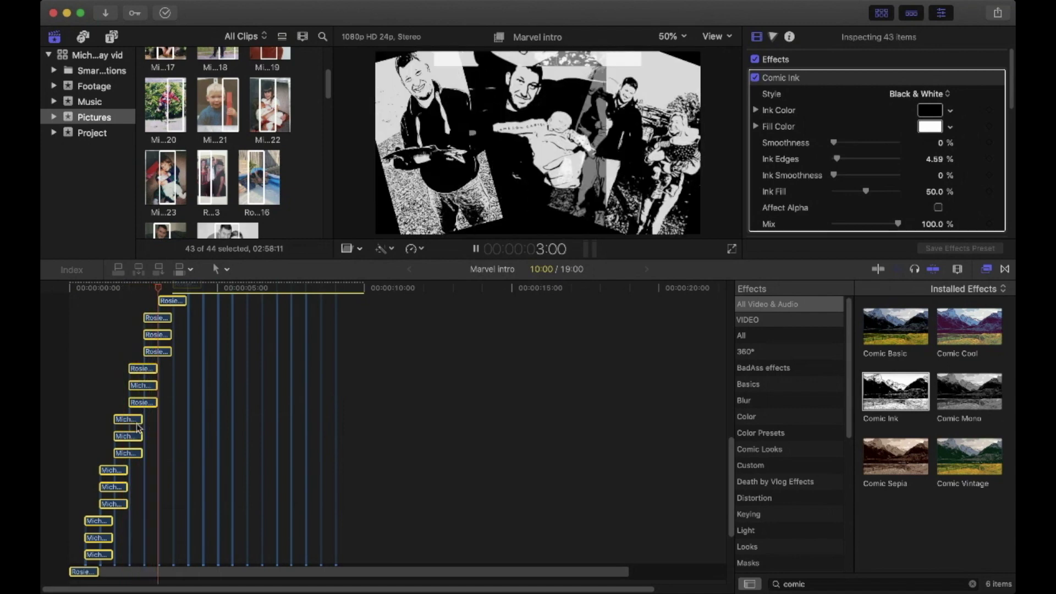
pyautogui.press('space')
# Copy the whole photo sequence and paste it at 9:13, halfway over the last clip
pyautogui.press('super+equal')
pyautogui.press('super+equal')
pyautogui.press('super+equal')
pyautogui.scroll(1, 106, 489)
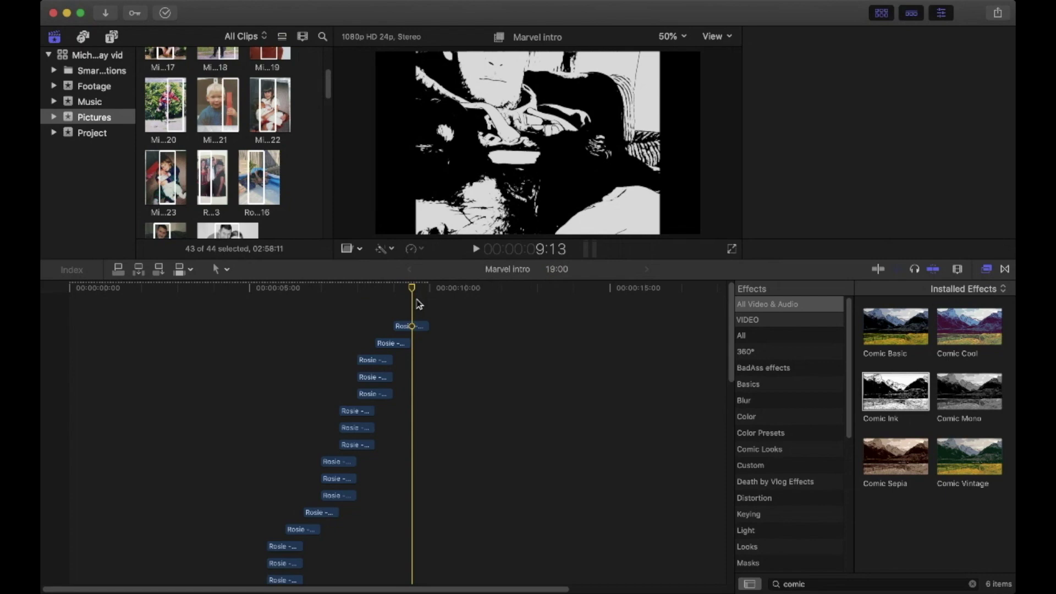
pyautogui.moveTo(419, 304)
pyautogui.mouseDown()
pyautogui.moveTo(361, 377)
pyautogui.moveTo(44, 440)
pyautogui.mouseUp()
pyautogui.press('super+c')
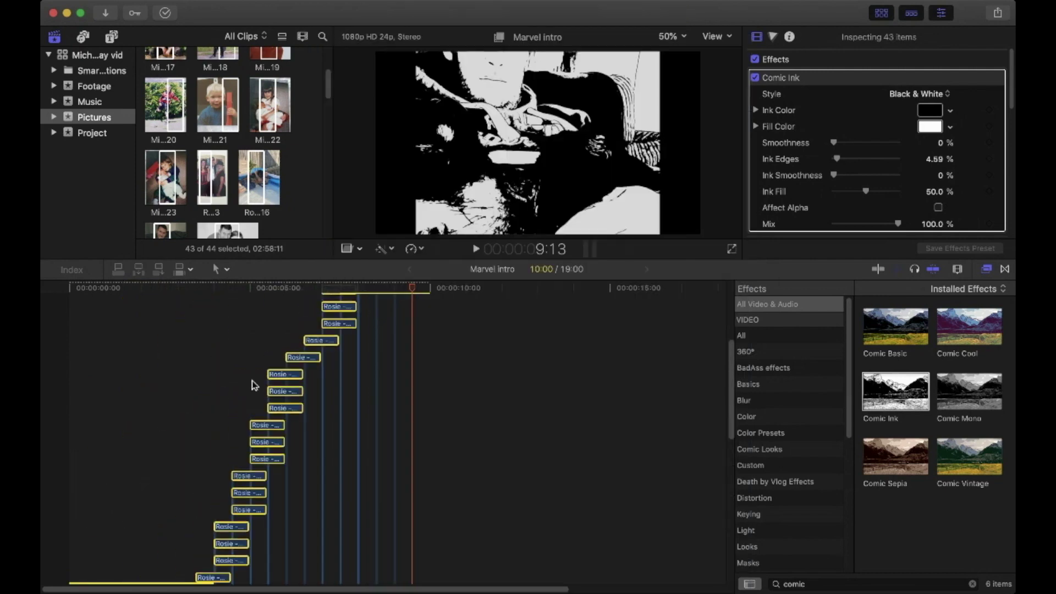
pyautogui.scroll(6, 254, 384)
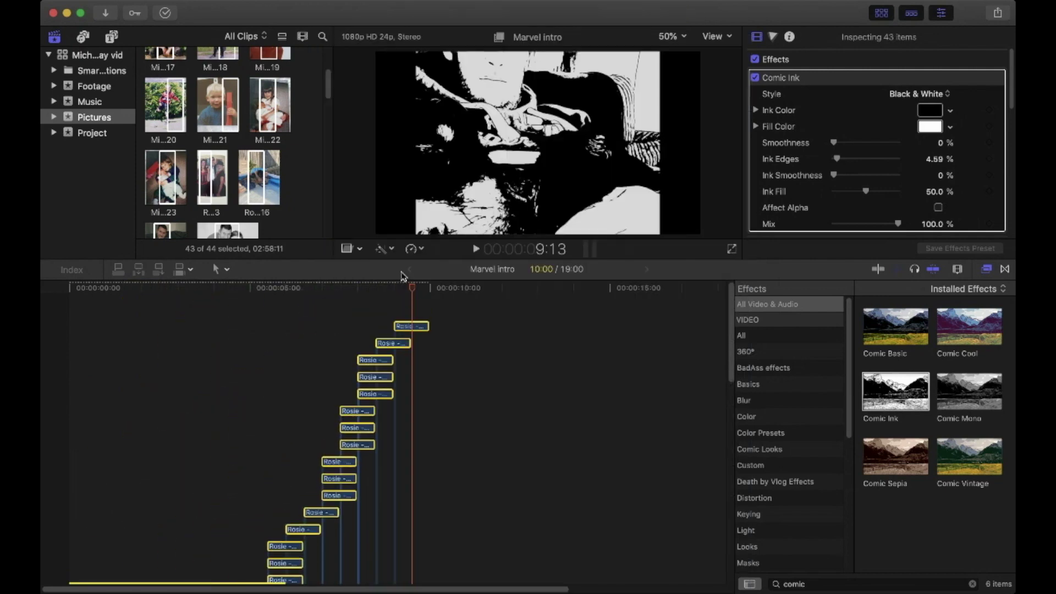
pyautogui.press('super+v')
pyautogui.scroll(-5, 359, 407)
pyautogui.hscroll(-10, 358, 407)
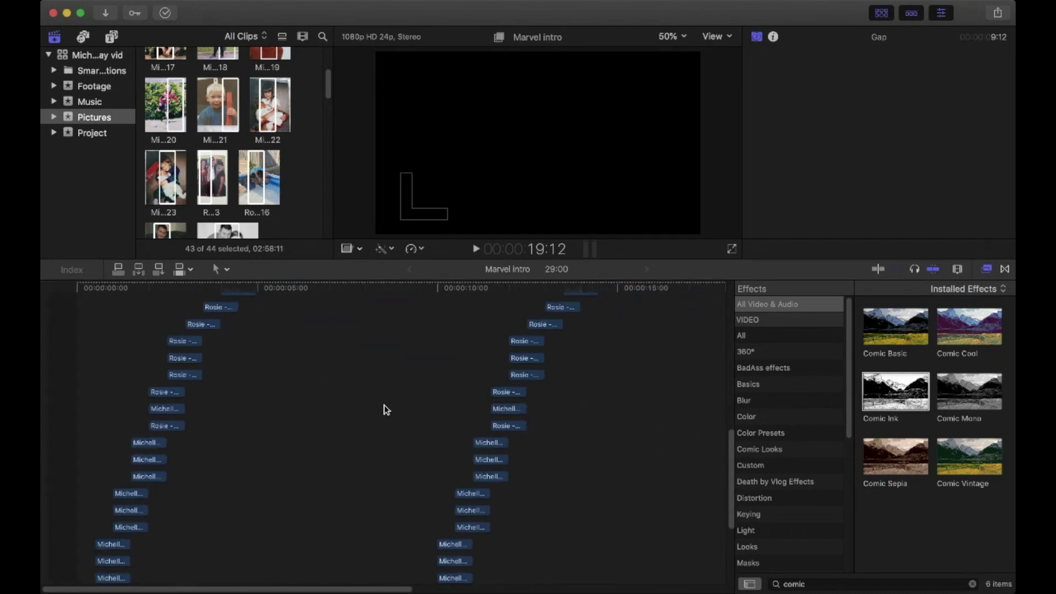
# Paste two more copies of the photo sequence, each halfway over the preceding copy's last clip, with the final one at 28:12
pyautogui.hscroll(5, 386, 408)
pyautogui.scroll(6, 387, 407)
pyautogui.click(493, 285)
pyautogui.hscroll(1, 501, 345)
pyautogui.scroll(2, 502, 350)
pyautogui.hscroll(2, 492, 308)
pyautogui.click(483, 288)
pyautogui.press('super+v')
pyautogui.hscroll(9, 443, 358)
pyautogui.click(322, 287)
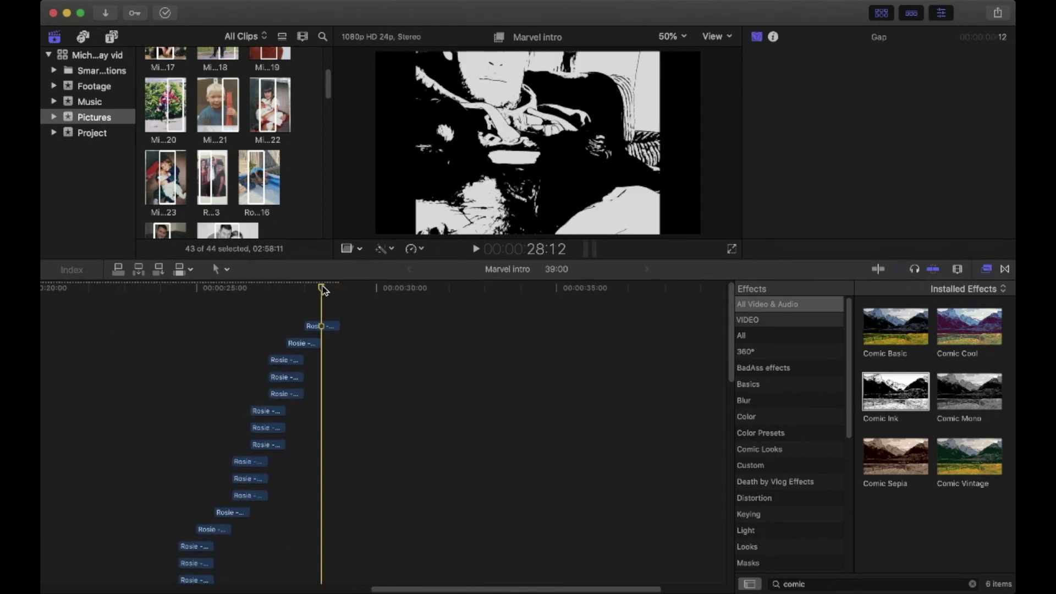
pyautogui.press('super+v')
# Combine all the photo clips in the timeline into one compound clip
pyautogui.scroll(-3, 464, 472)
pyautogui.hscroll(-3, 464, 471)
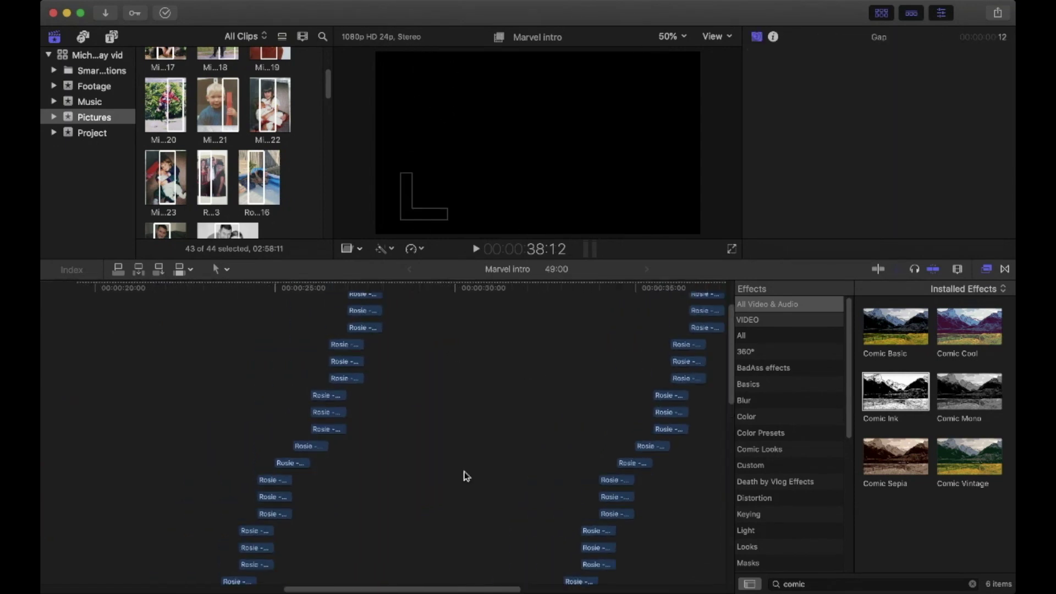
pyautogui.hscroll(-10, 464, 474)
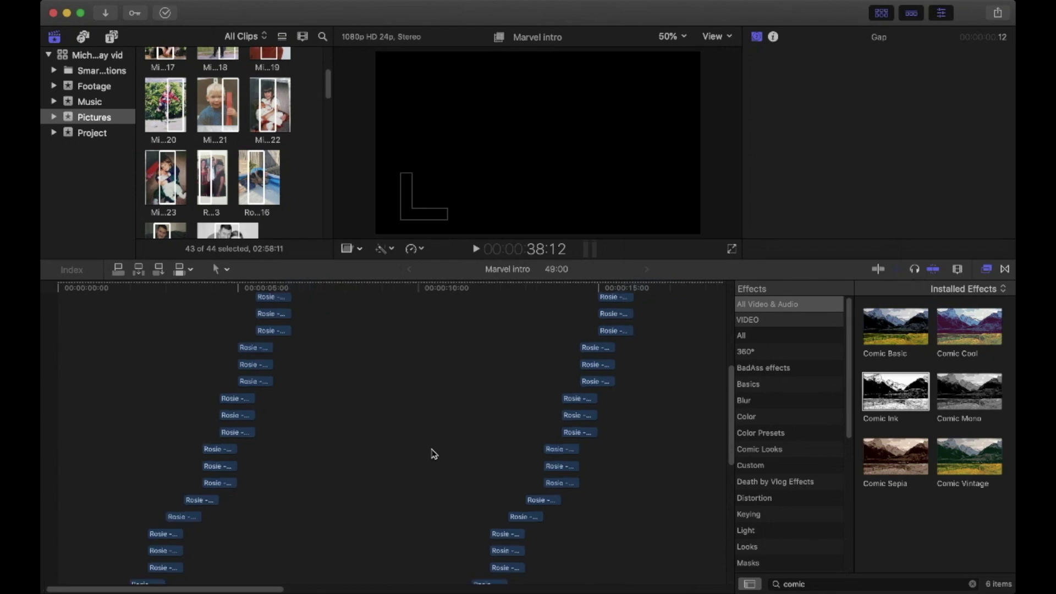
pyautogui.hscroll(2, 432, 449)
pyautogui.scroll(4, 422, 450)
pyautogui.hscroll(1, 422, 450)
pyautogui.press('super+a')
pyautogui.press('alt+super+v')
pyautogui.rightClick(653, 358)
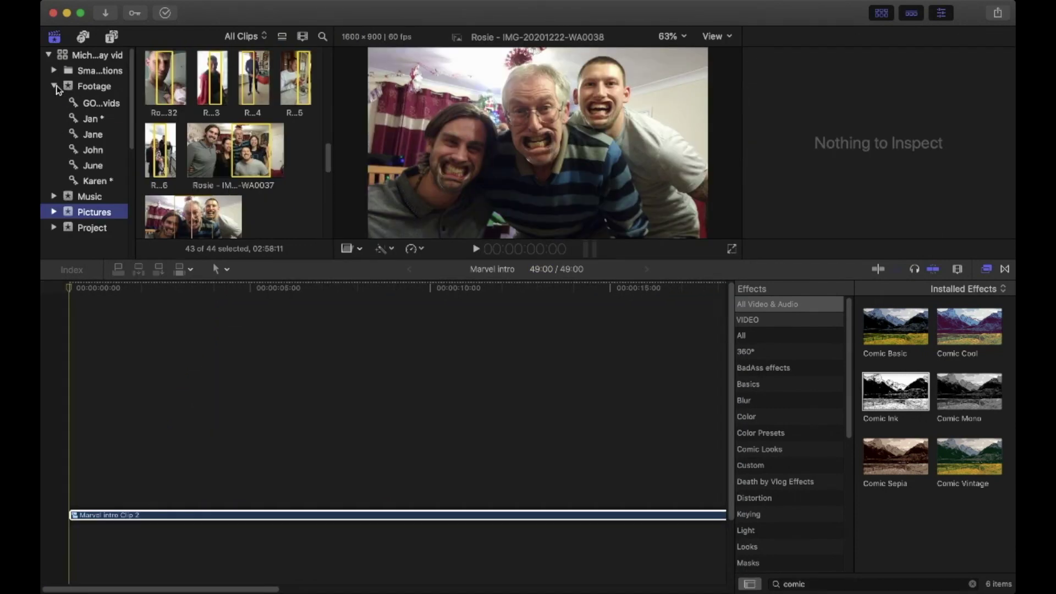
# Add the Come and Get Your Love_ Marvel Ultimate Mashup clip from the GO...vids footage beneath the start of the compound clip
pyautogui.scroll(-1, 77, 151)
pyautogui.click(108, 170)
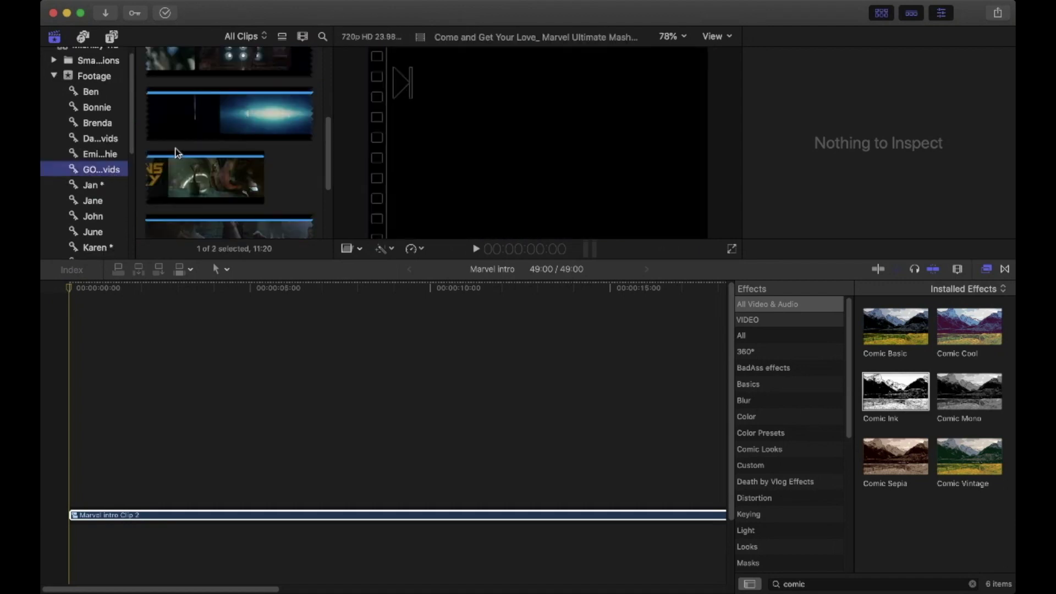
pyautogui.scroll(-5, 237, 165)
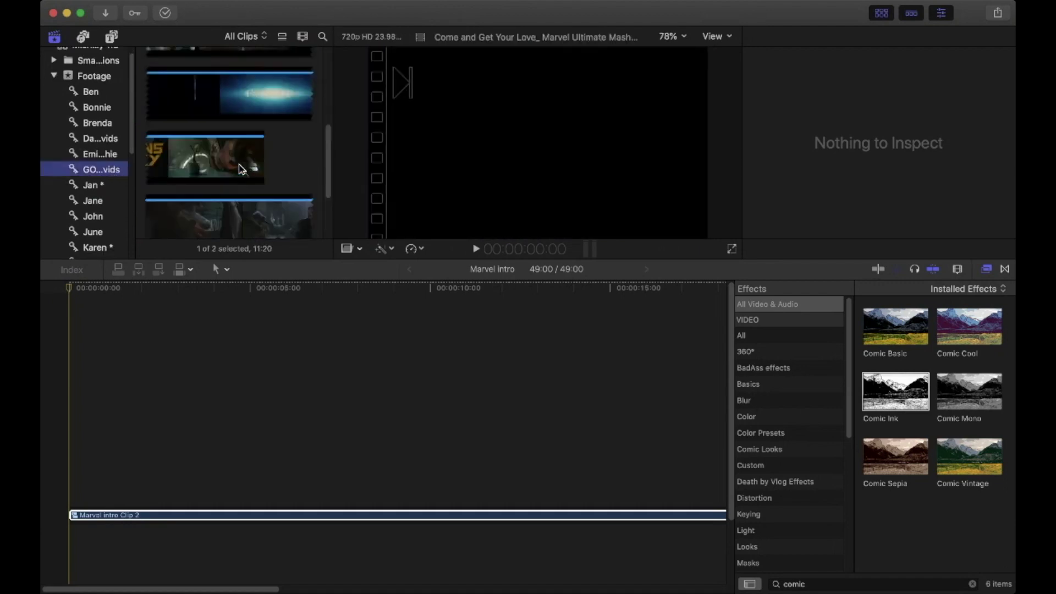
pyautogui.scroll(5, 208, 110)
pyautogui.click(156, 88)
pyautogui.moveTo(127, 312); pyautogui.dragTo(72, 542)
# Play the intro with its music and place a marker on the audio clip at 8:15
pyautogui.press('space')
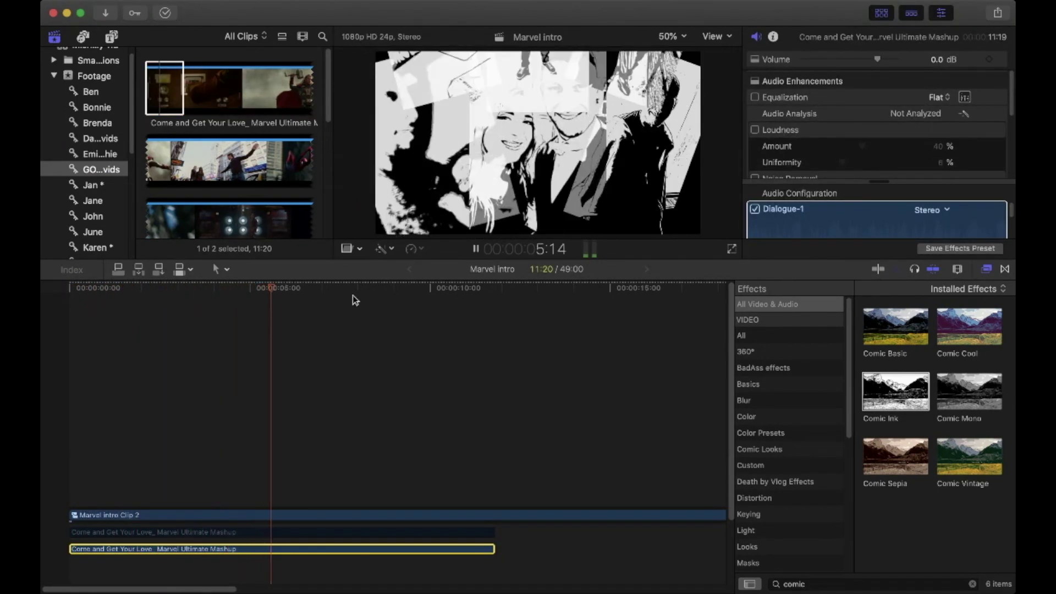
pyautogui.press('space')
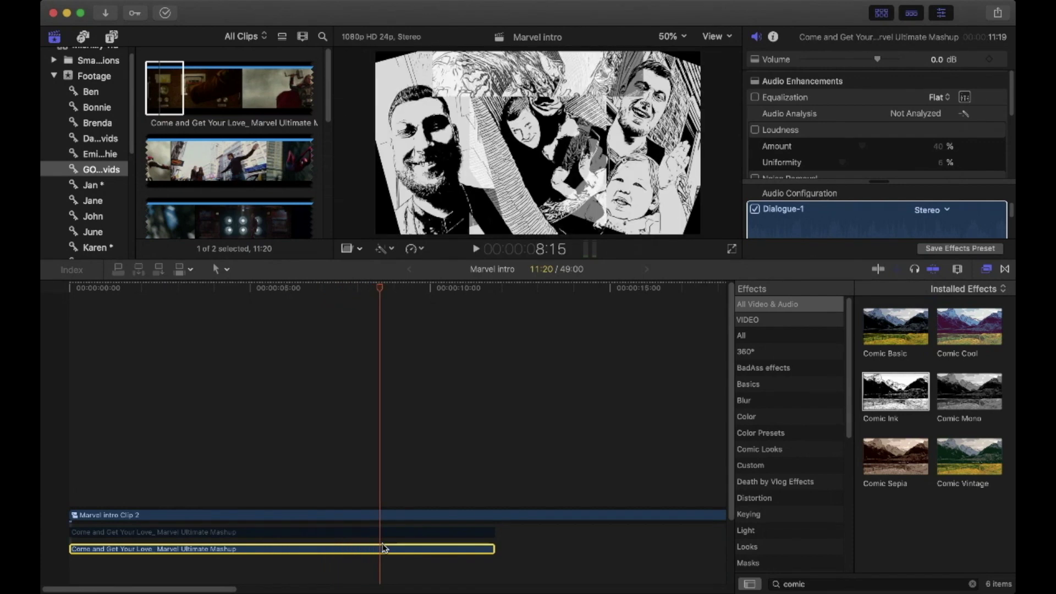
pyautogui.press('m')
# Speed up the compound clip to Fast 8x, stretch its retiming to end at the music marker, and play it back
pyautogui.click(405, 518)
pyautogui.click(413, 249)
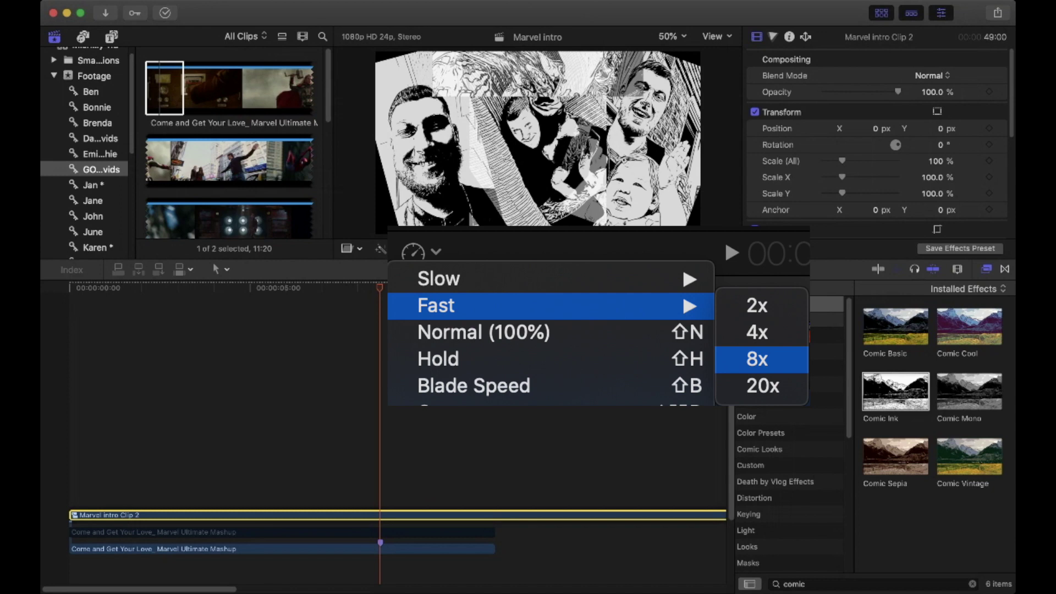
pyautogui.click(567, 303)
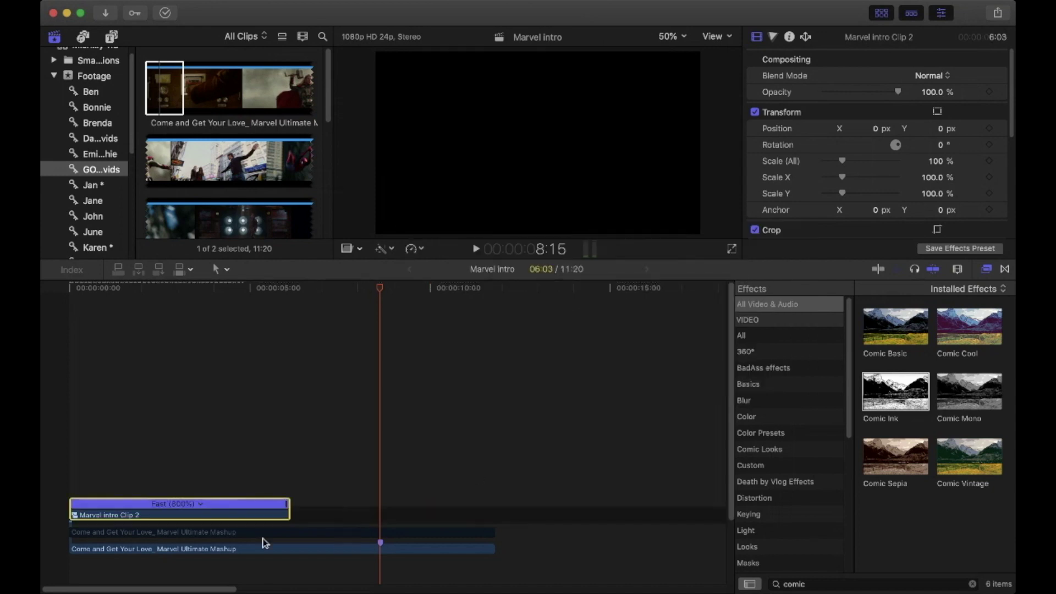
pyautogui.moveTo(287, 503); pyautogui.dragTo(377, 505)
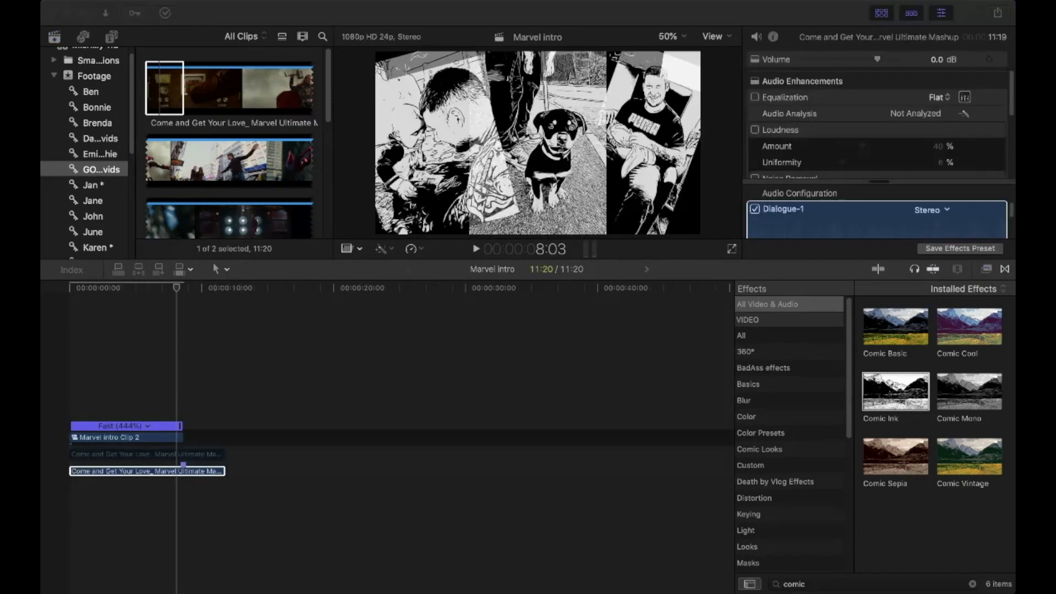
pyautogui.press('Home')
pyautogui.press('space')
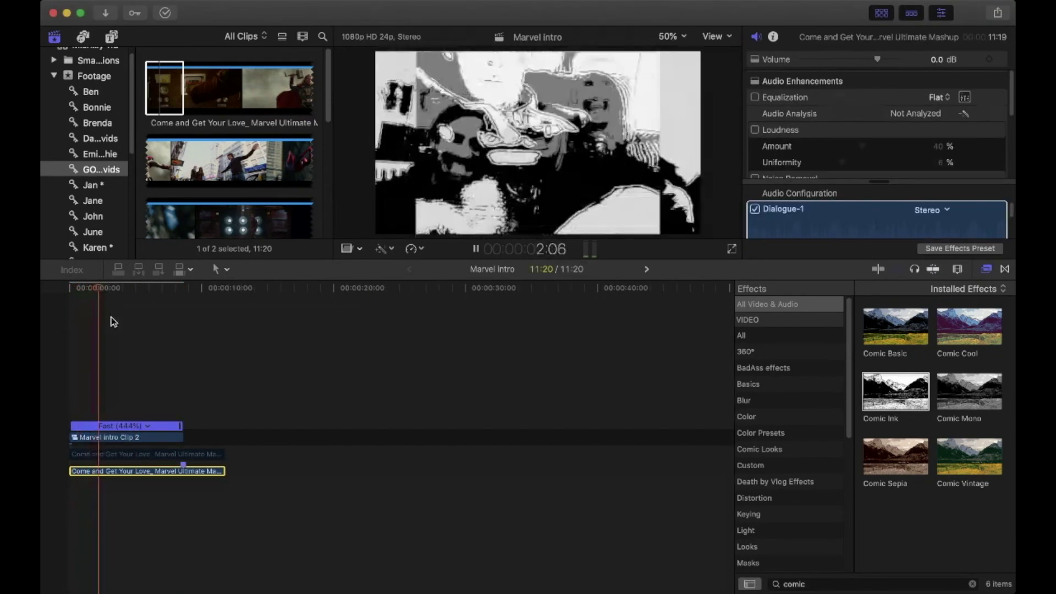
pyautogui.press('space')
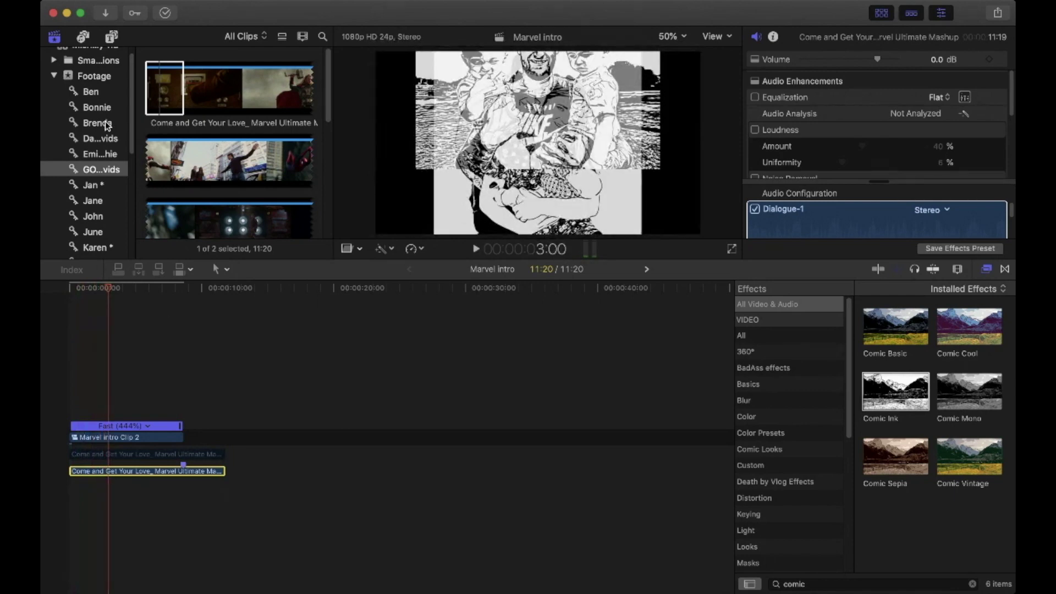
# Add a 360° Color Solid generator above the compound clip and extend it to the end of the music at 11:20
pyautogui.click(111, 37)
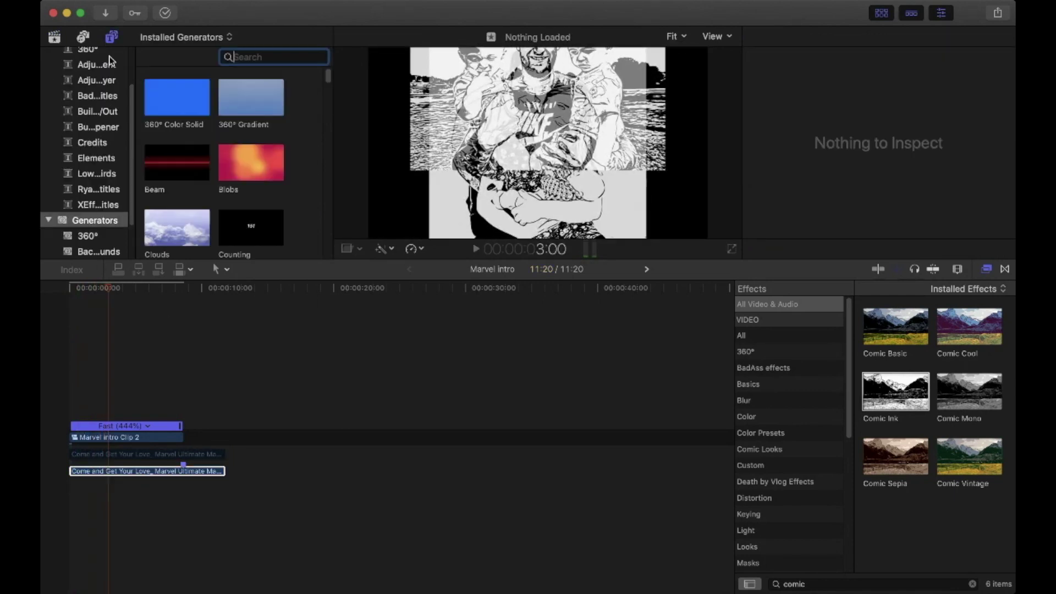
pyautogui.click(83, 205)
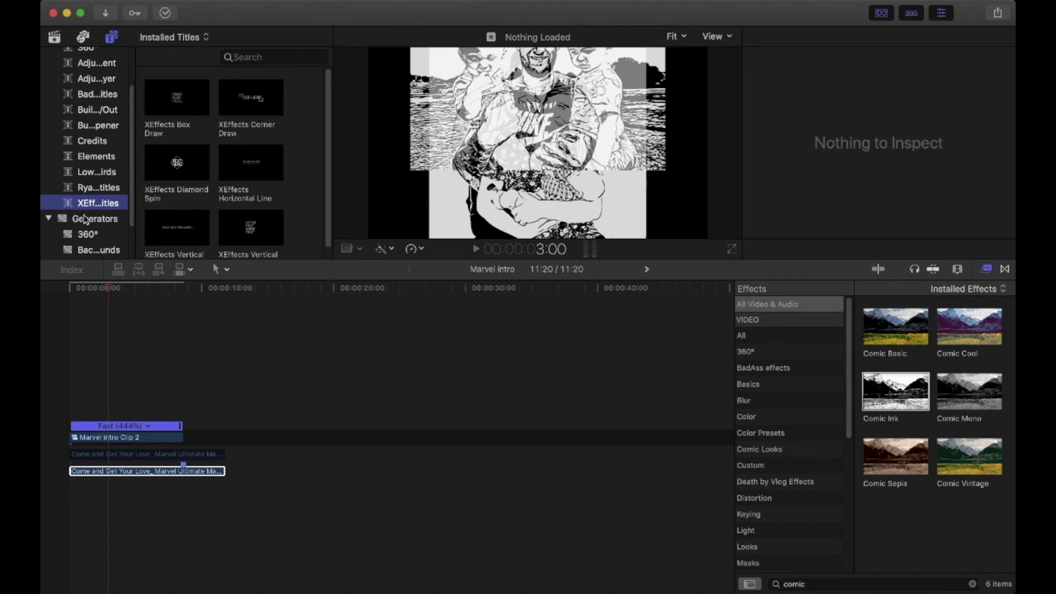
pyautogui.click(89, 218)
pyautogui.click(170, 95)
pyautogui.moveTo(183, 98); pyautogui.dragTo(127, 409)
pyautogui.moveTo(200, 410); pyautogui.dragTo(225, 409)
pyautogui.click(160, 408)
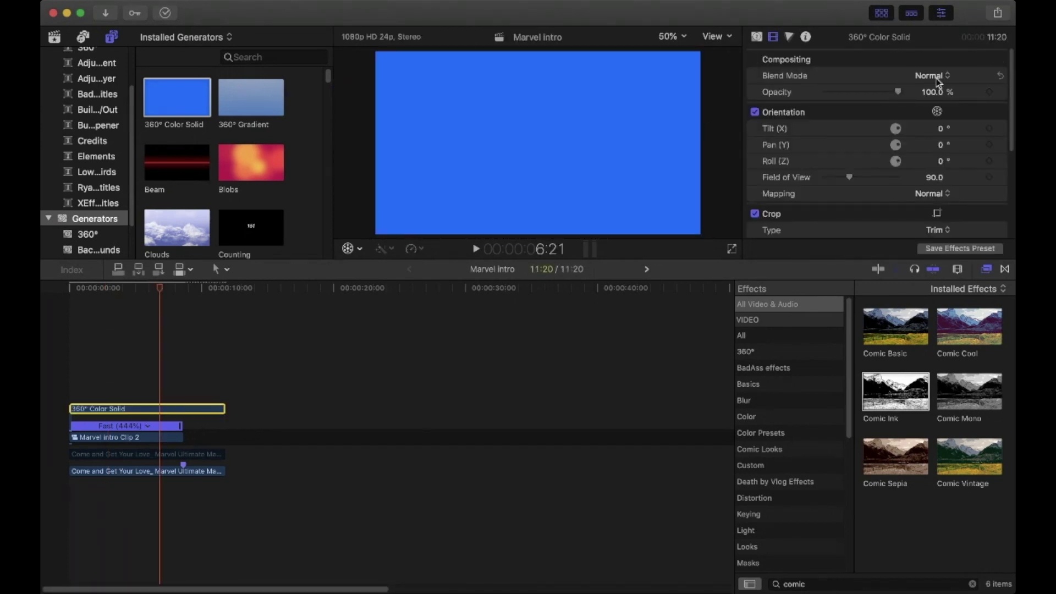
# Set the colour solid's blend mode to Multiply and its colour to red, and play the intro from the start
pyautogui.click(933, 78)
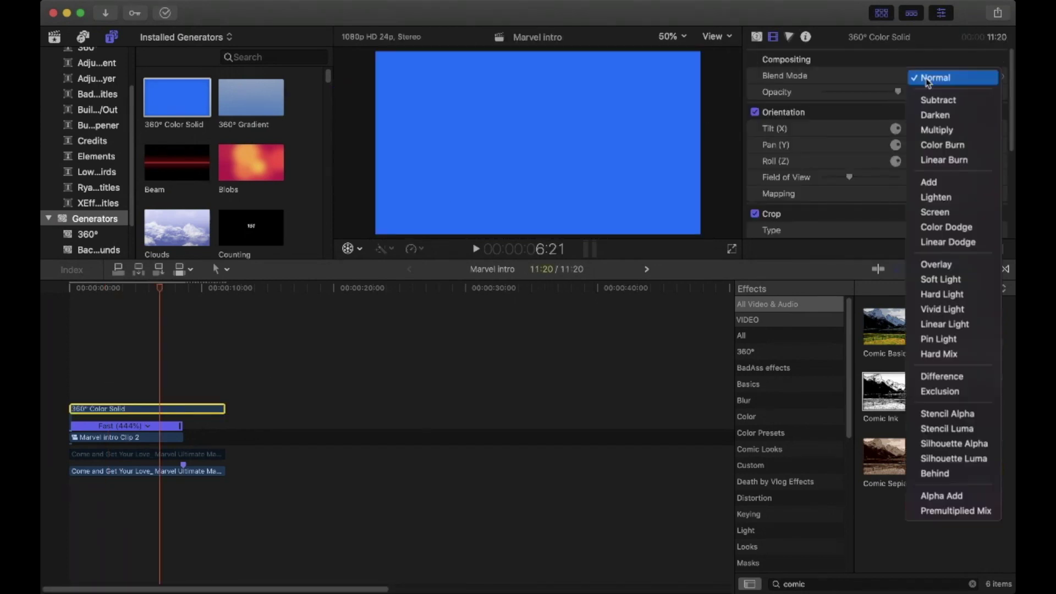
pyautogui.click(940, 132)
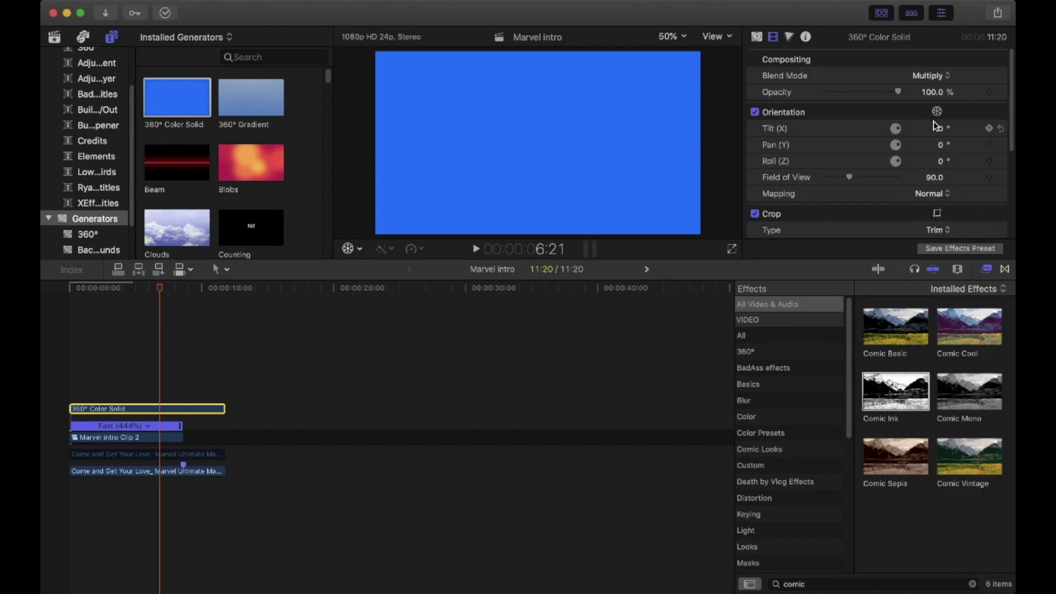
pyautogui.click(759, 40)
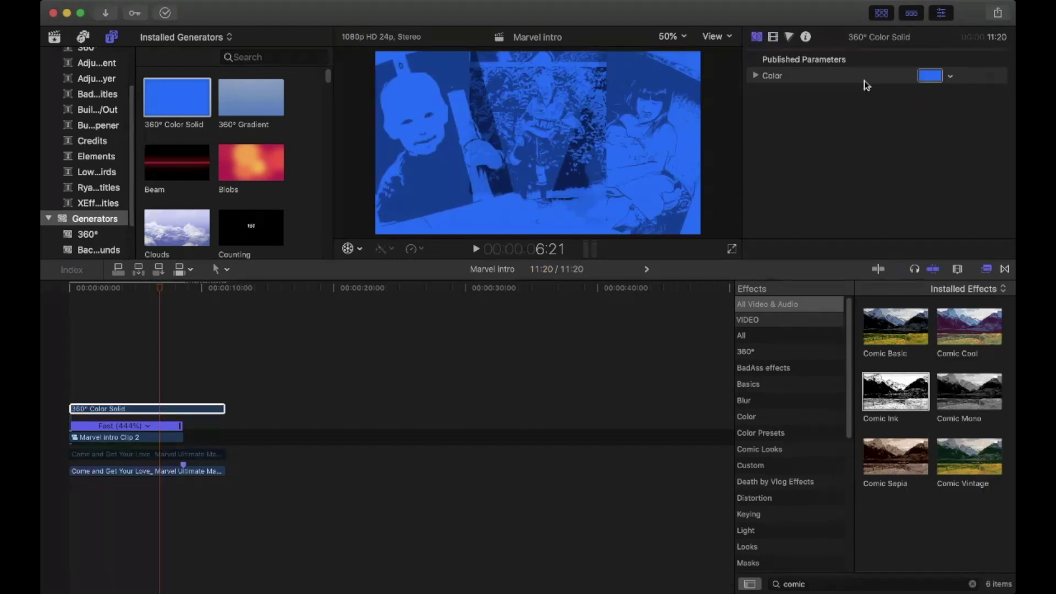
pyautogui.click(939, 77)
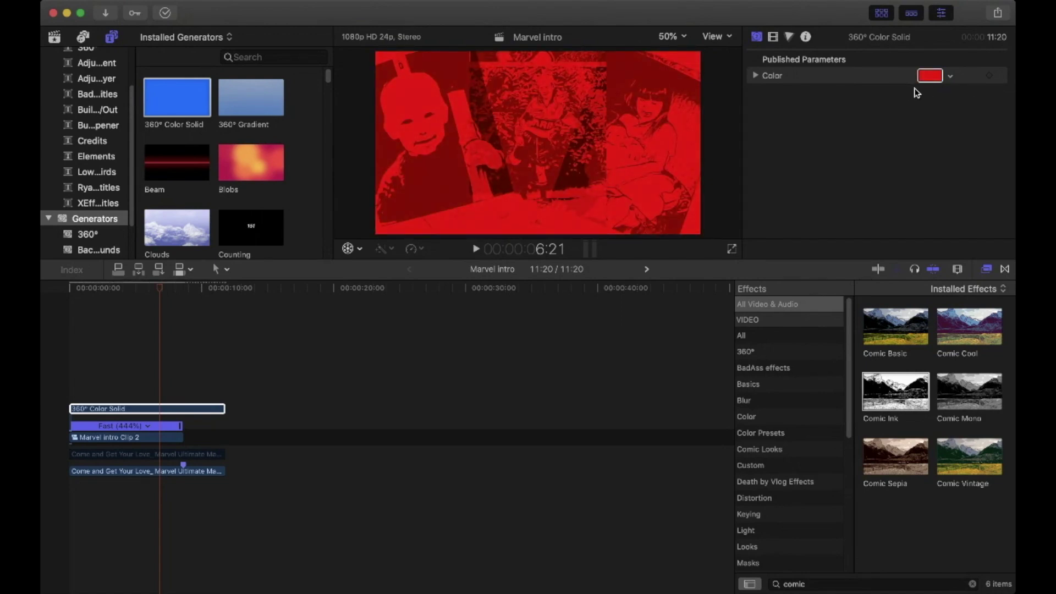
pyautogui.moveTo(157, 292); pyautogui.dragTo(59, 304)
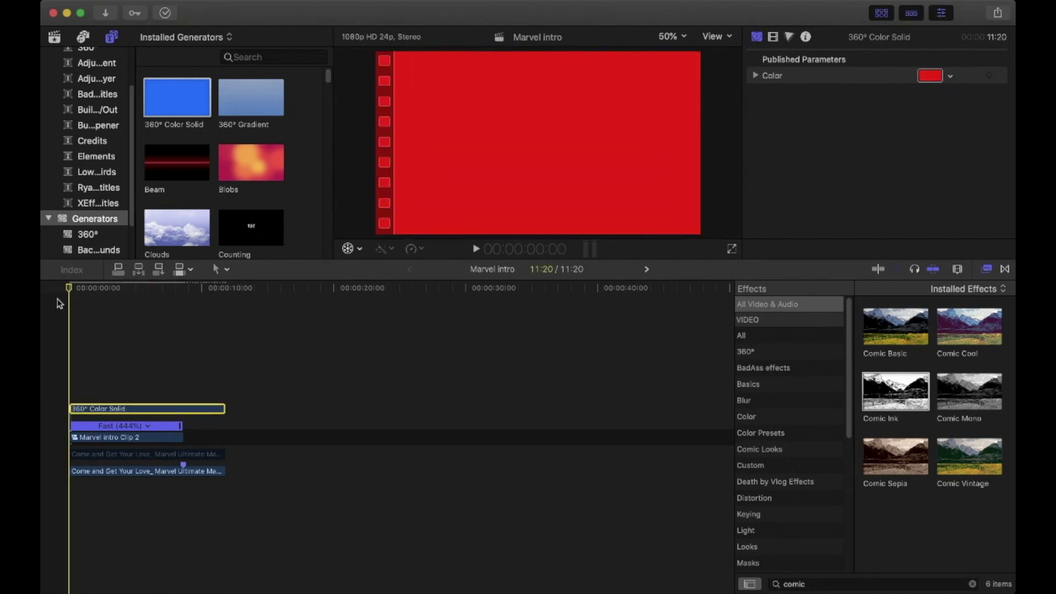
pyautogui.press('space')
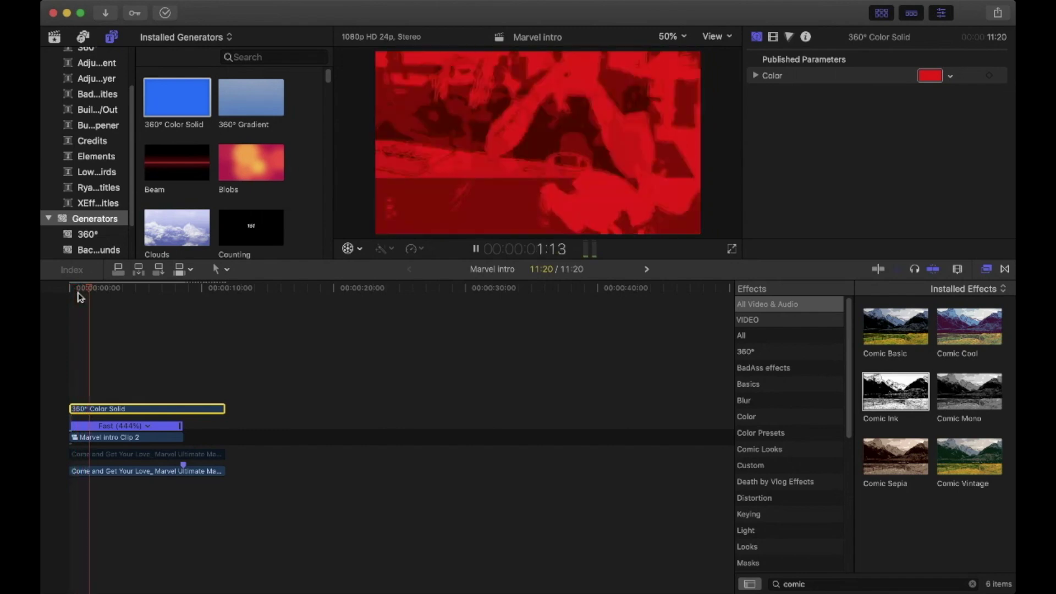
# Add a Basic Title above the colour solid at the start of the timeline and replace its text with the person's first name
pyautogui.click(73, 292)
pyautogui.scroll(3, 114, 71)
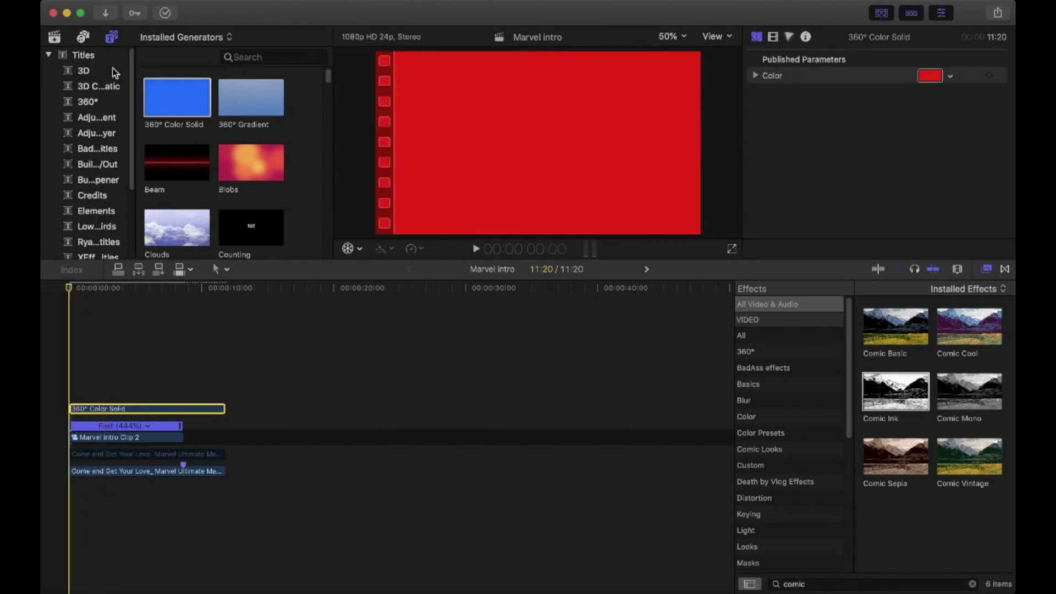
pyautogui.click(82, 56)
pyautogui.scroll(-10, 210, 146)
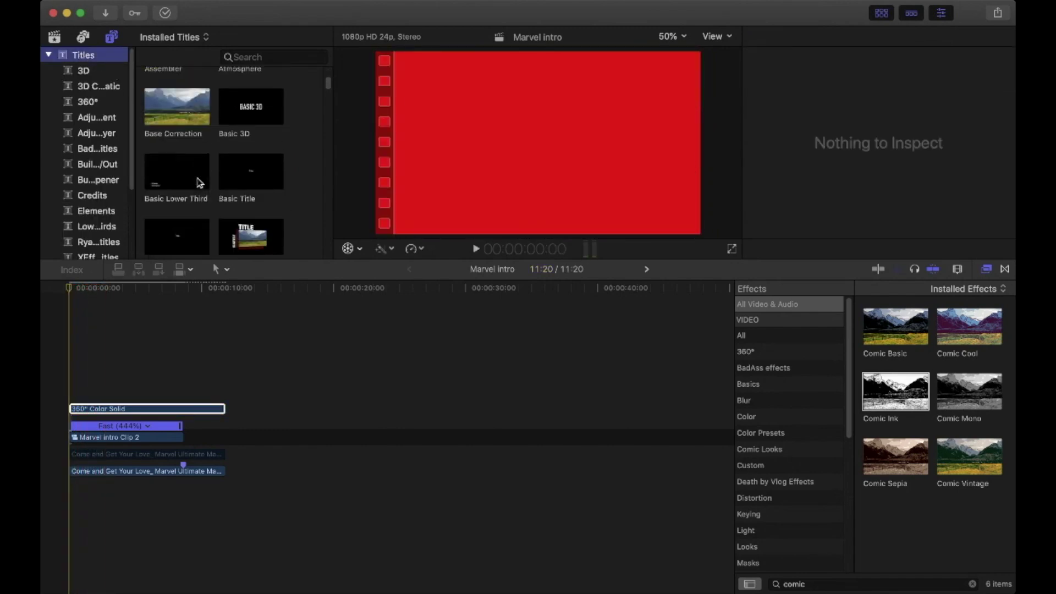
pyautogui.moveTo(248, 166); pyautogui.dragTo(117, 395)
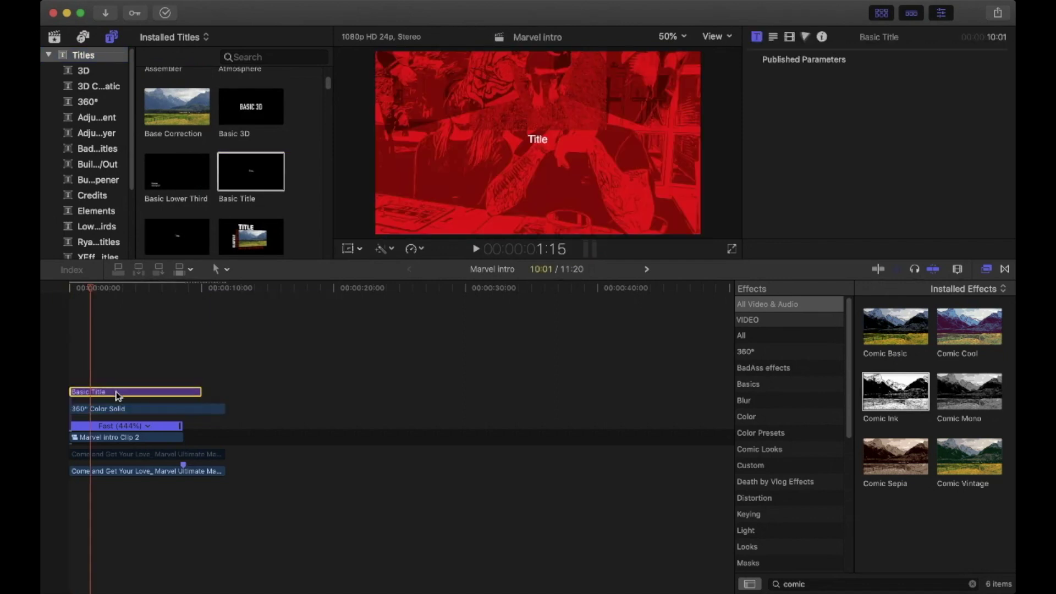
pyautogui.click(774, 37)
pyautogui.moveTo(792, 104); pyautogui.dragTo(729, 99)
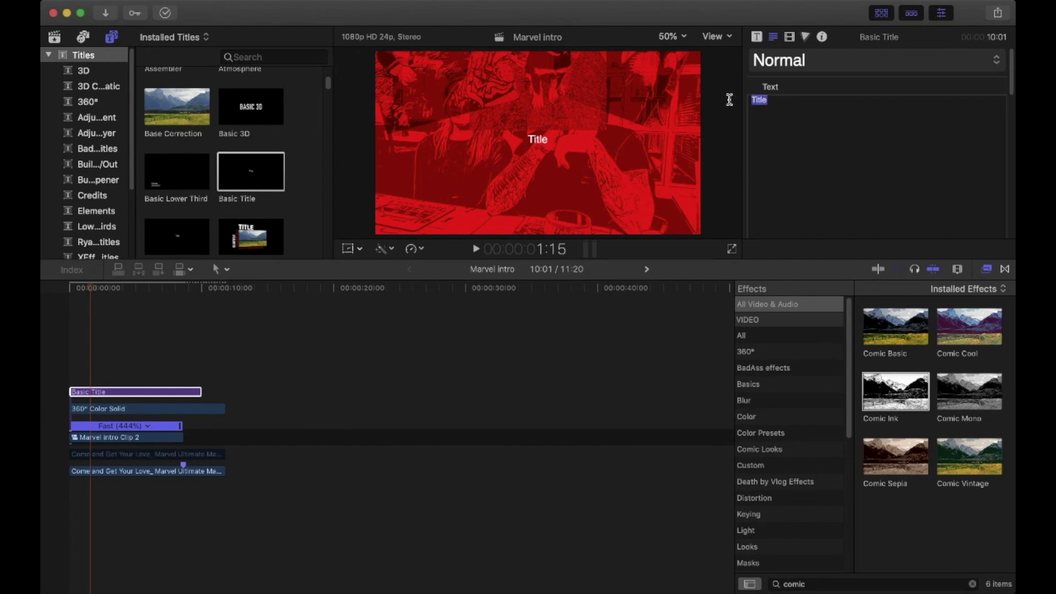
pyautogui.write('Michael')
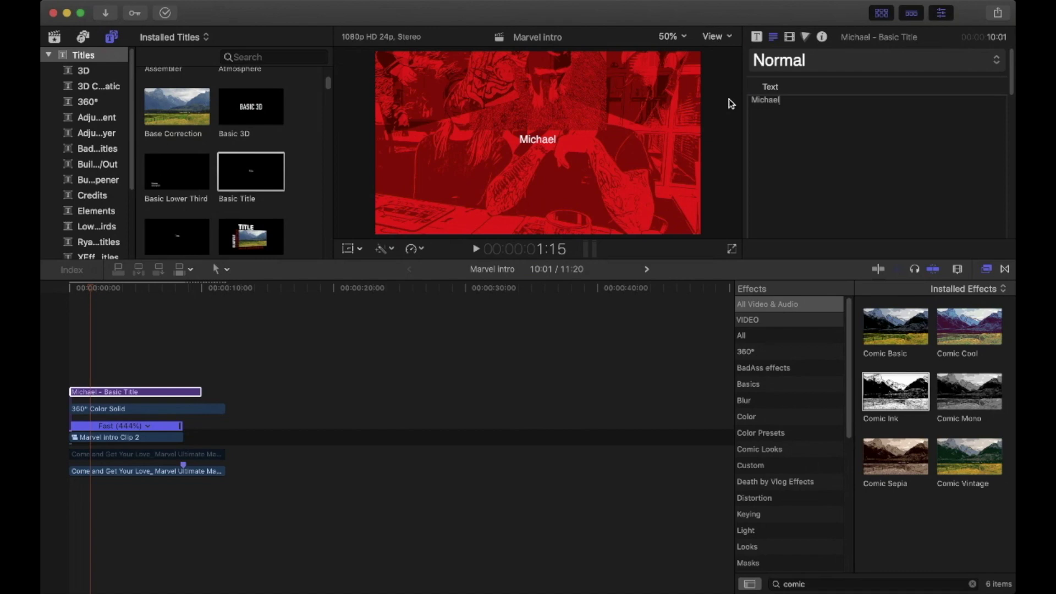
# Switch to the browser, search FontSpace for "marvel", and save the Marvel Regular font as marvel-font to the Desktop
pyautogui.click(117, 455)
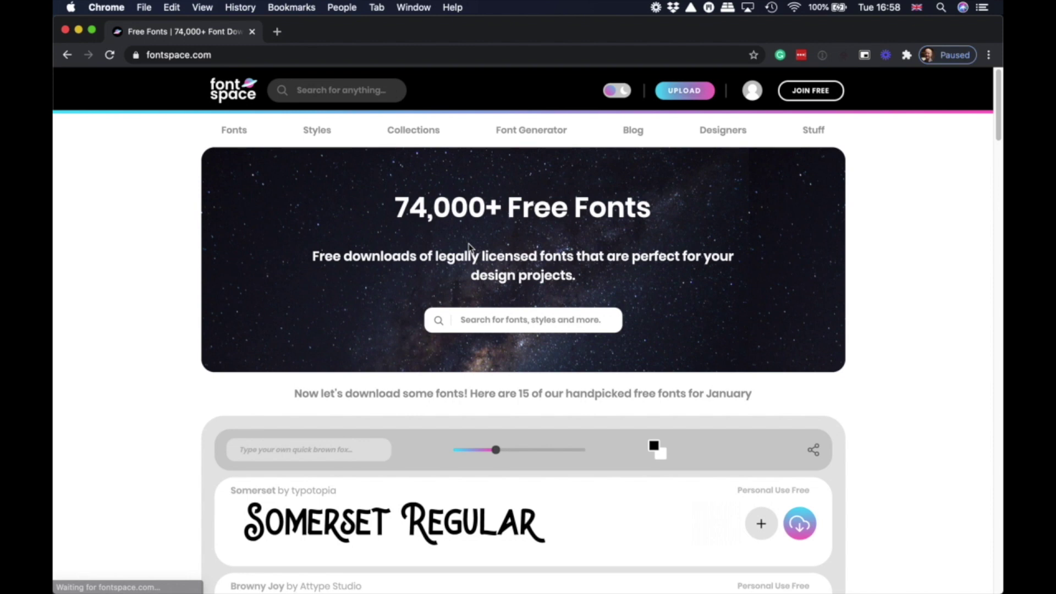
pyautogui.click(303, 90)
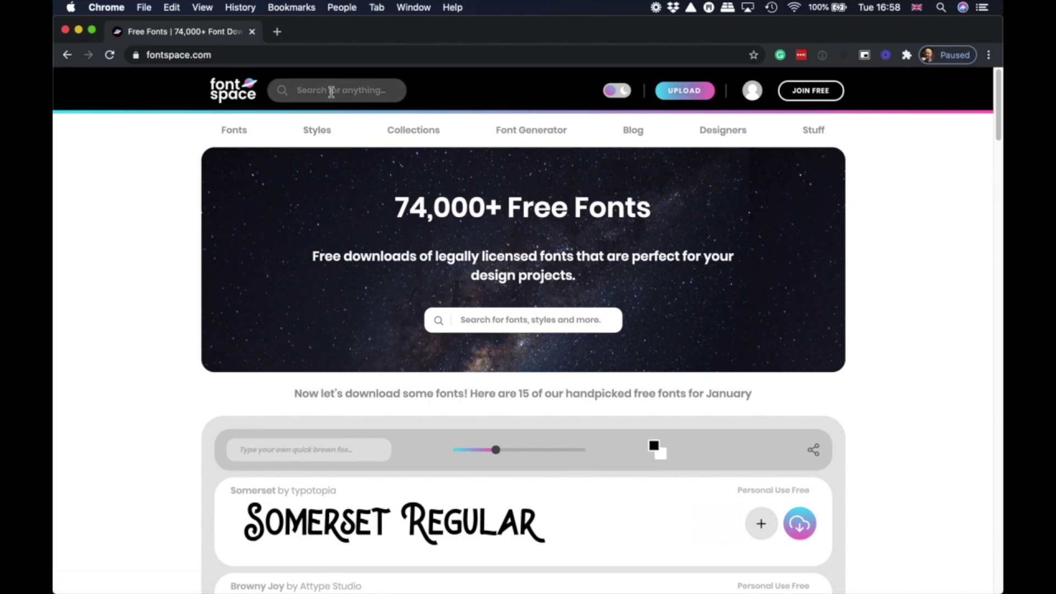
pyautogui.write('marvel')
pyautogui.press('Return')
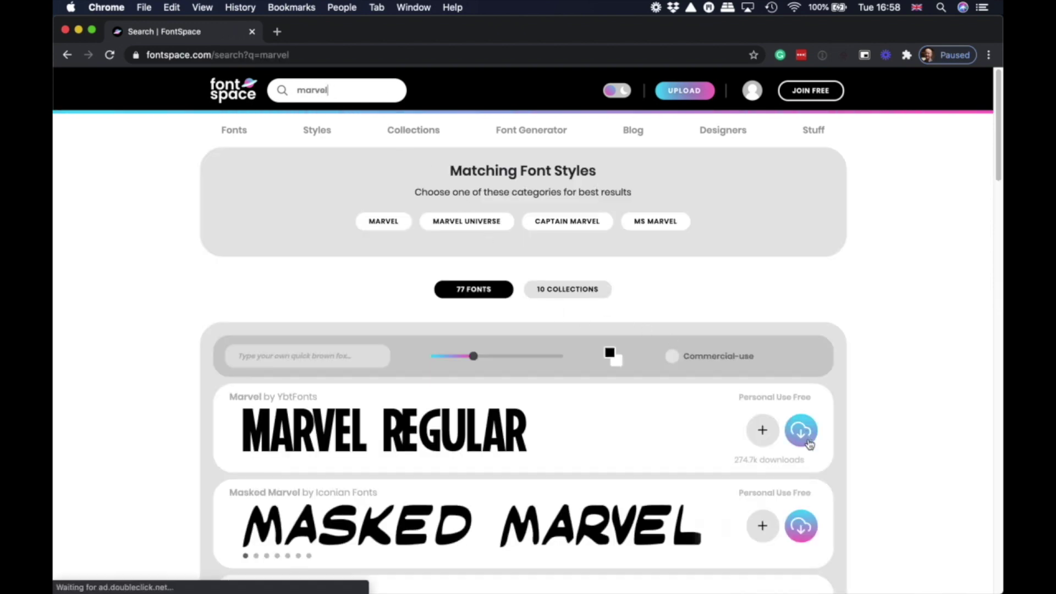
pyautogui.click(802, 431)
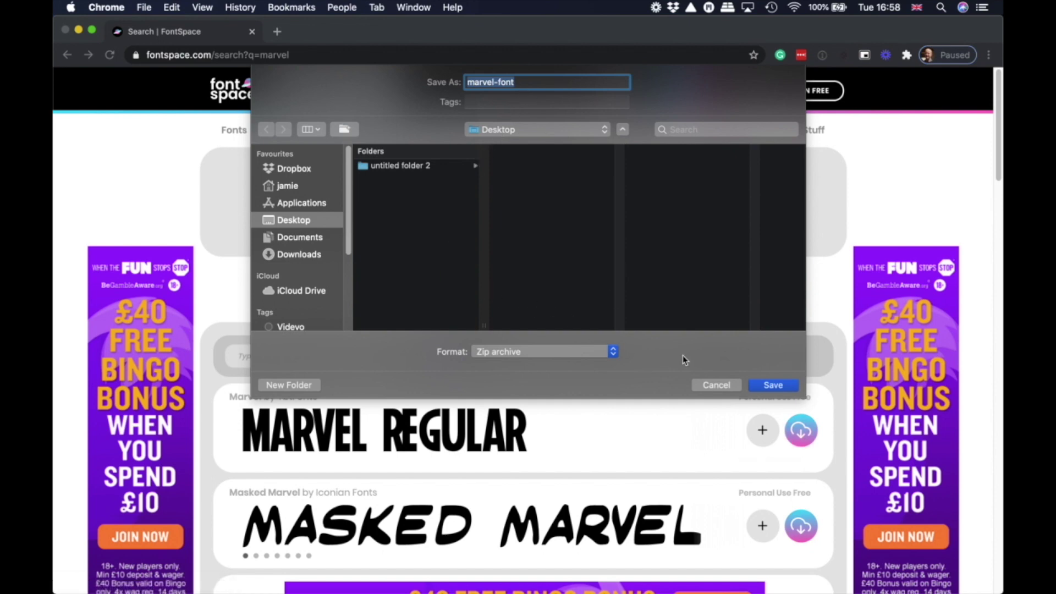
pyautogui.click(772, 385)
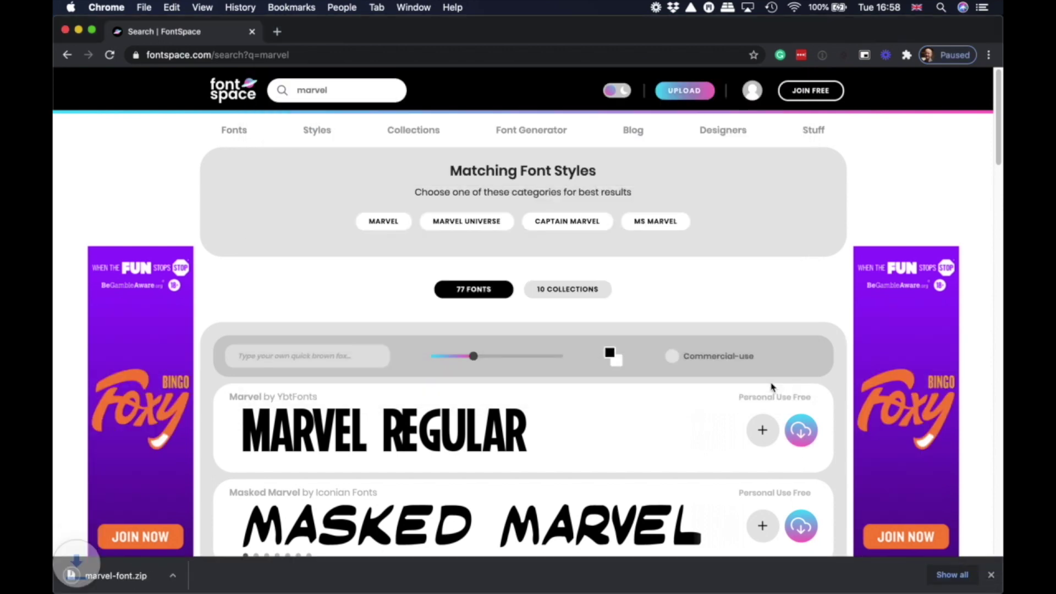
# Close the browser window, unpack marvel-font.zip, and install MarvelRegular-Dj83.ttf in Font Book
pyautogui.click(66, 31)
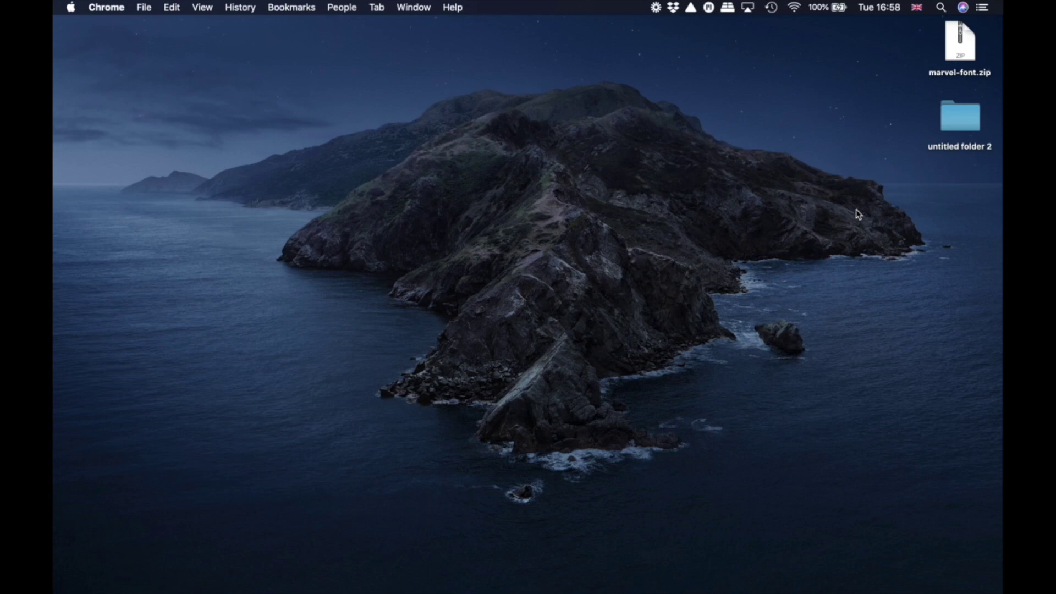
pyautogui.doubleClick(957, 48)
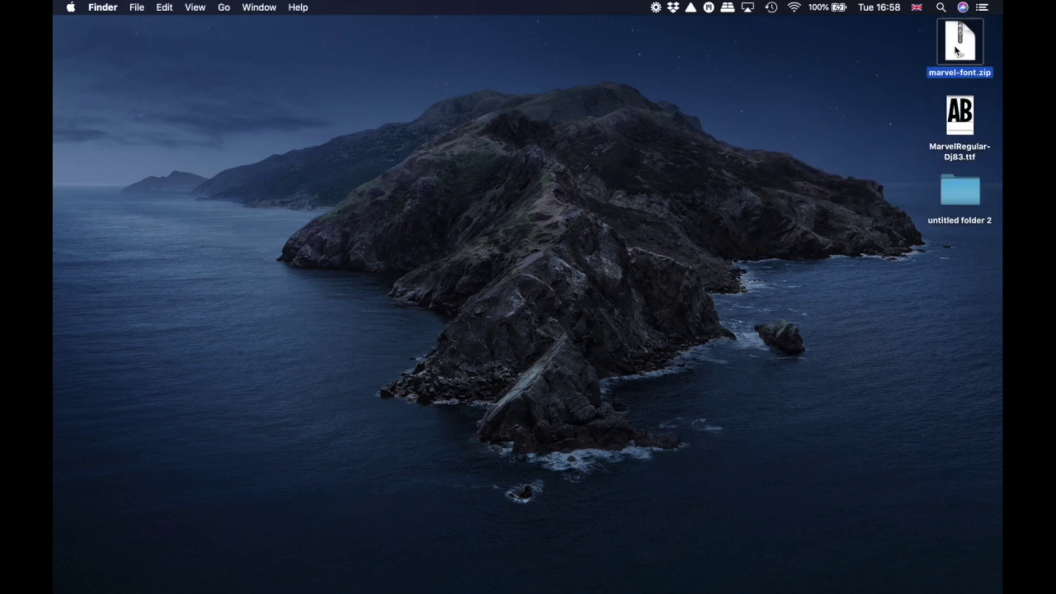
pyautogui.doubleClick(953, 133)
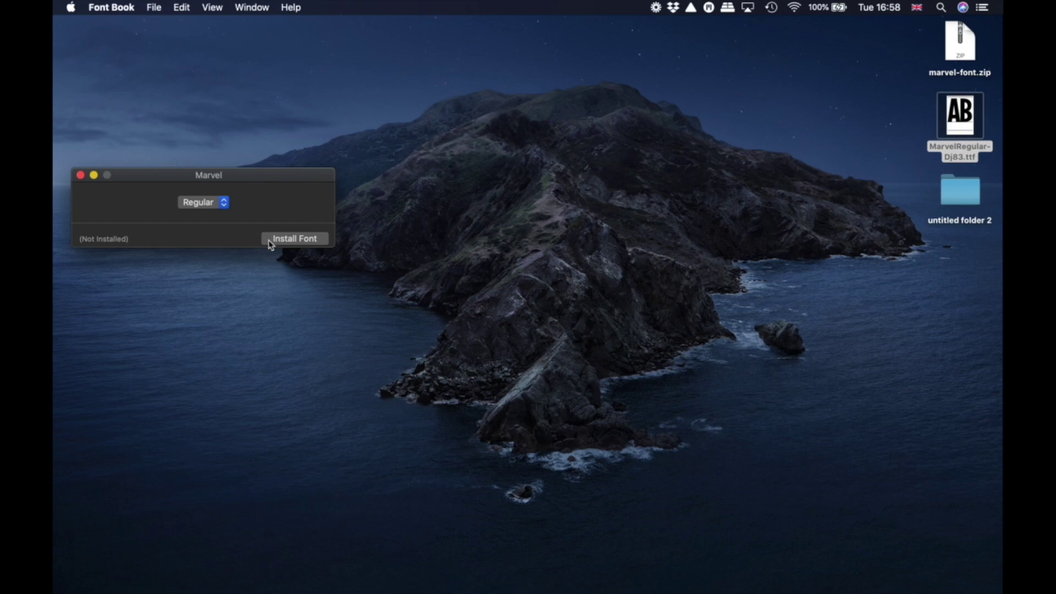
pyautogui.click(270, 239)
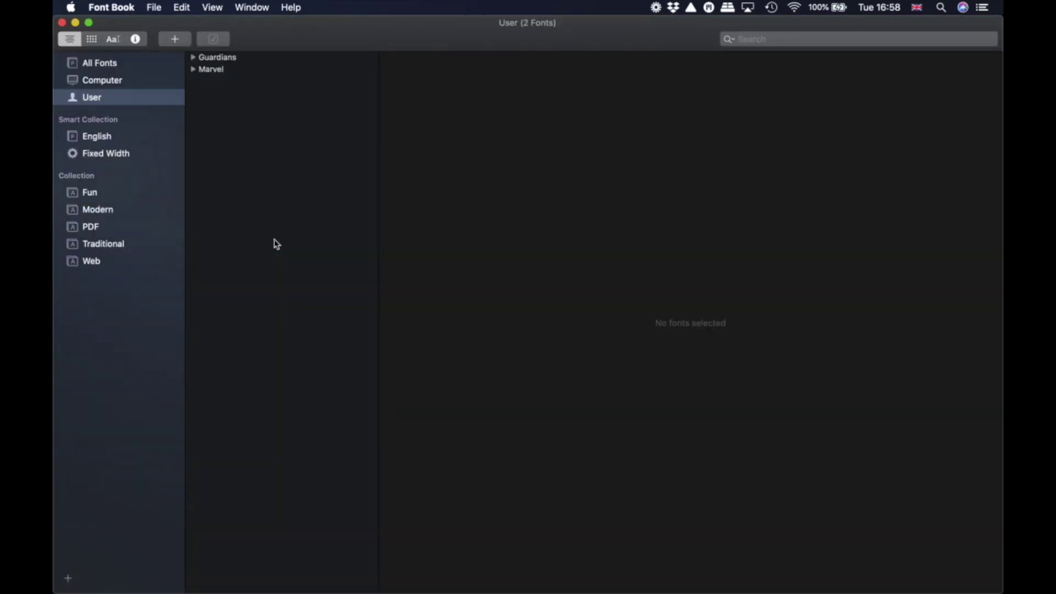
pyautogui.click(194, 71)
pyautogui.click(218, 72)
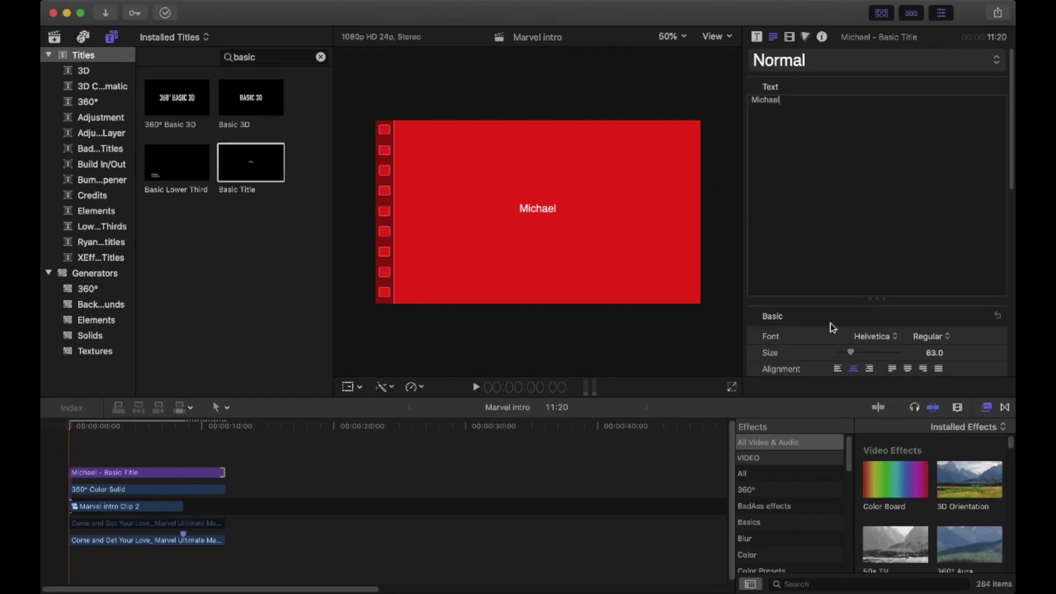
# Switch back to Final Cut Pro and set the Basic Title's font to Marvel
pyautogui.scroll(-1, 833, 327)
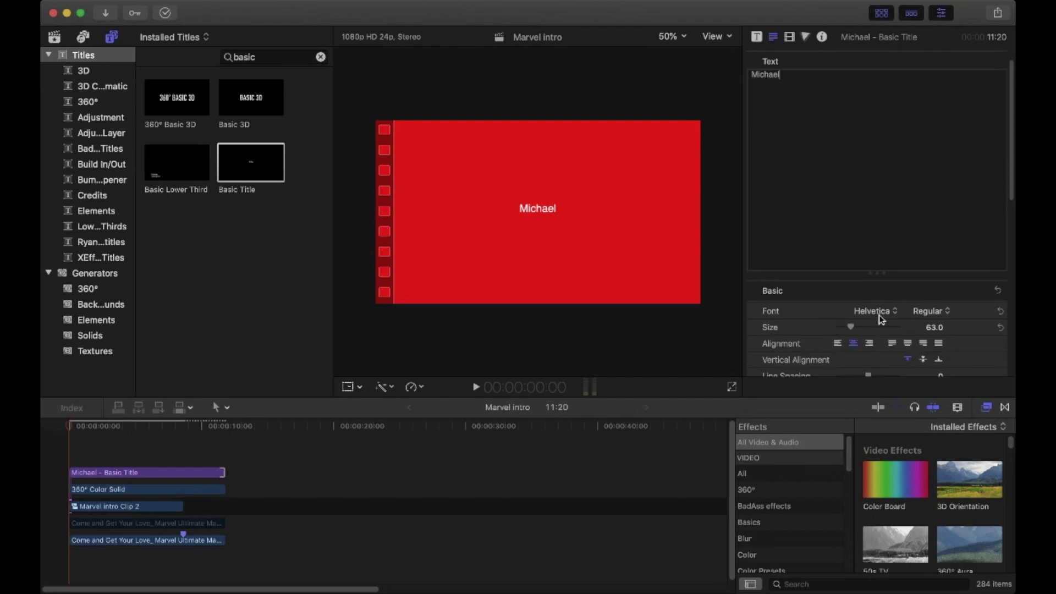
pyautogui.click(878, 313)
pyautogui.scroll(-5, 885, 311)
pyautogui.scroll(-6, 889, 312)
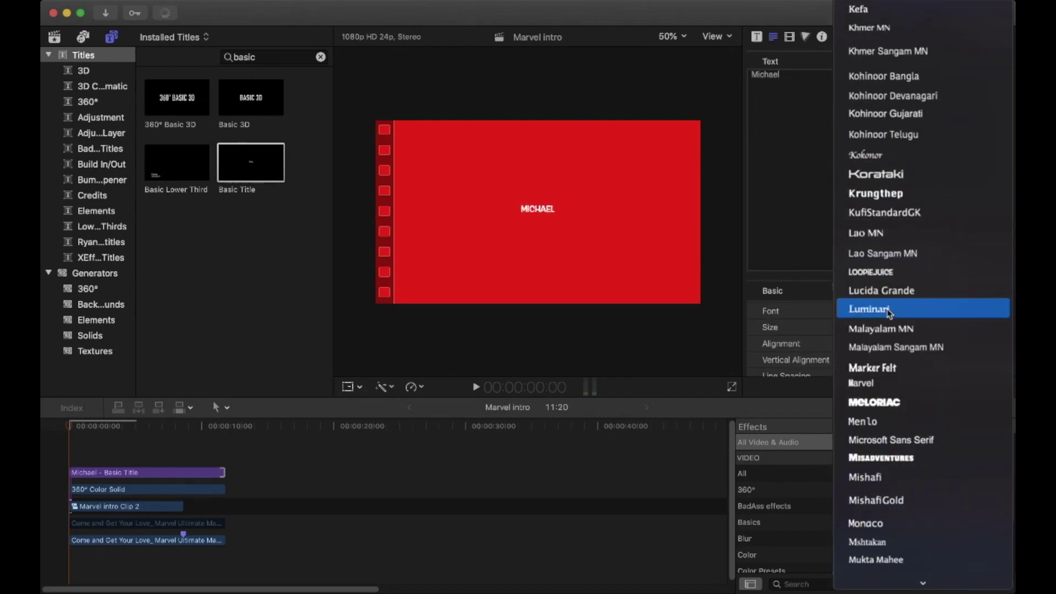
pyautogui.click(891, 312)
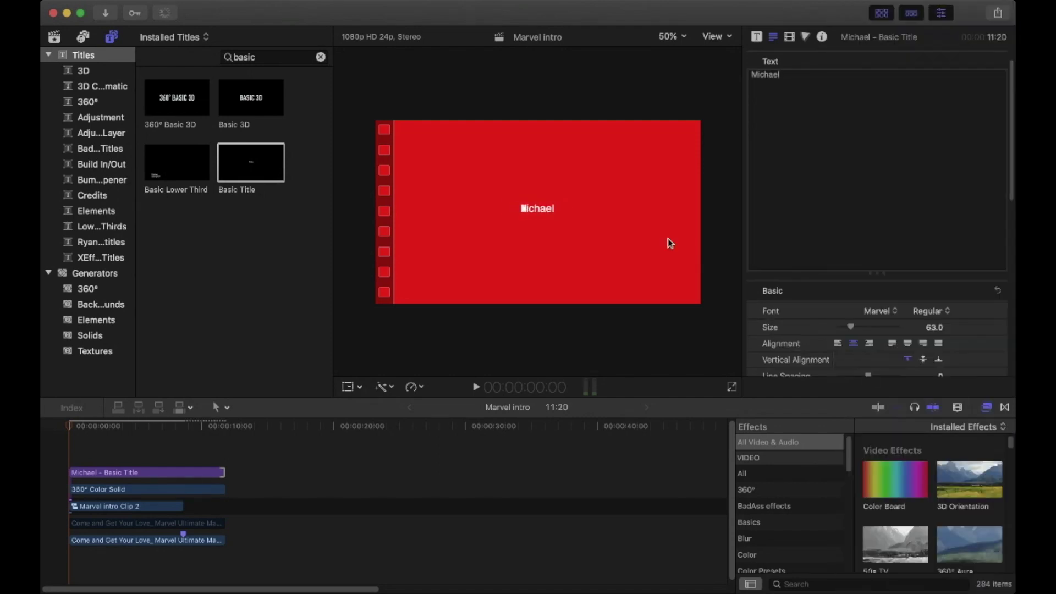
# Enlarge the title text to size 288 and turn on All Caps
pyautogui.click(105, 476)
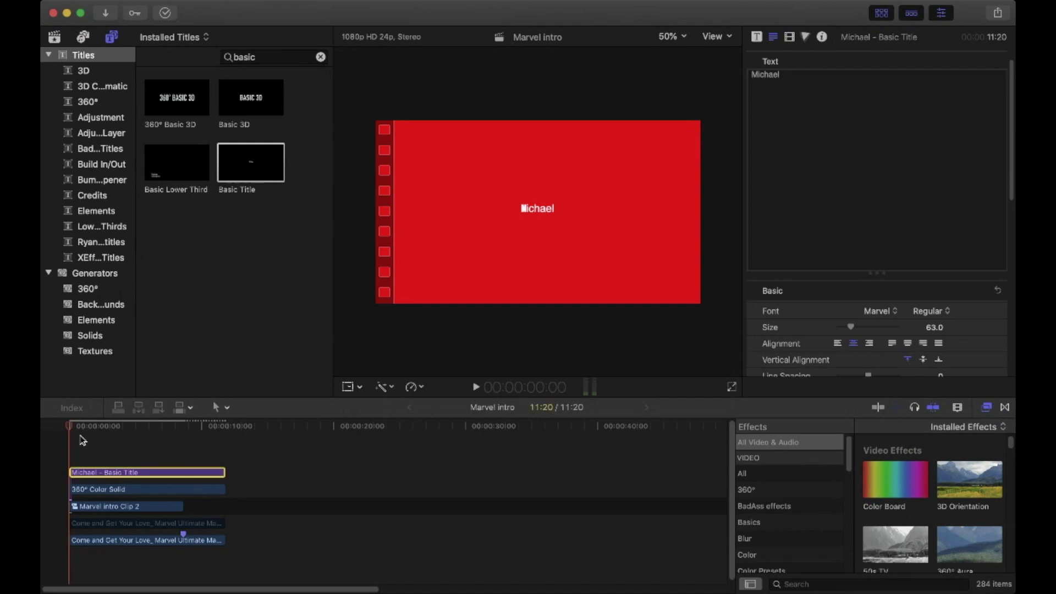
pyautogui.moveTo(69, 427); pyautogui.dragTo(160, 429)
pyautogui.moveTo(850, 352); pyautogui.dragTo(902, 355)
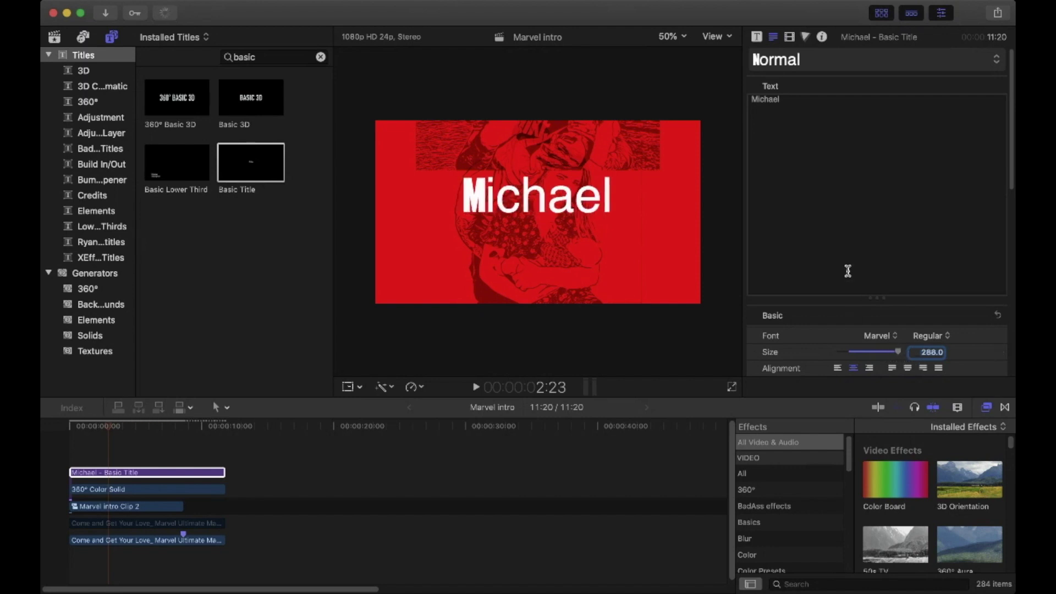
pyautogui.scroll(-5, 836, 306)
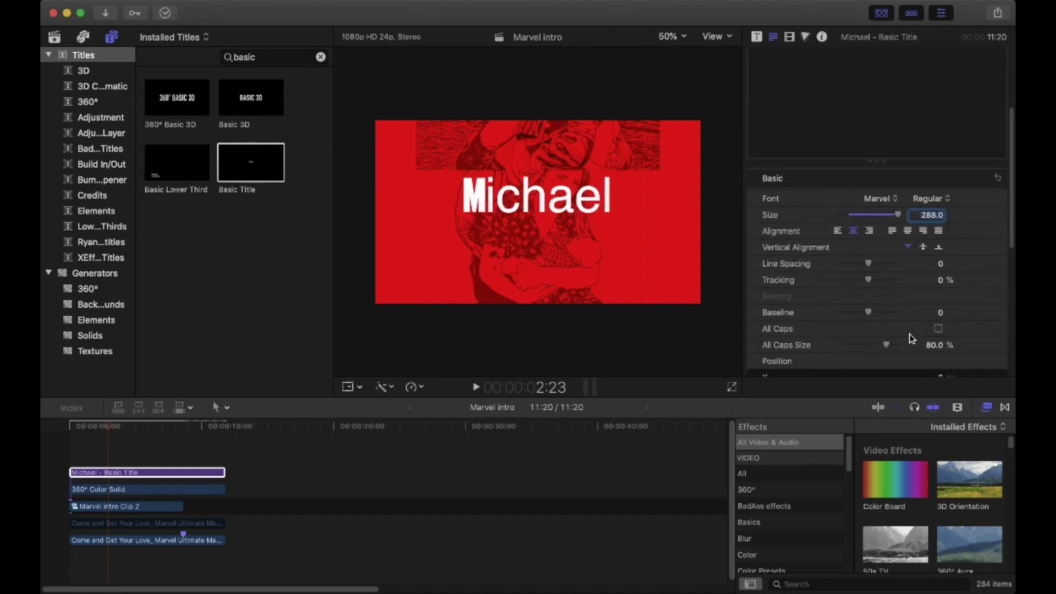
pyautogui.click(937, 328)
pyautogui.scroll(3, 883, 349)
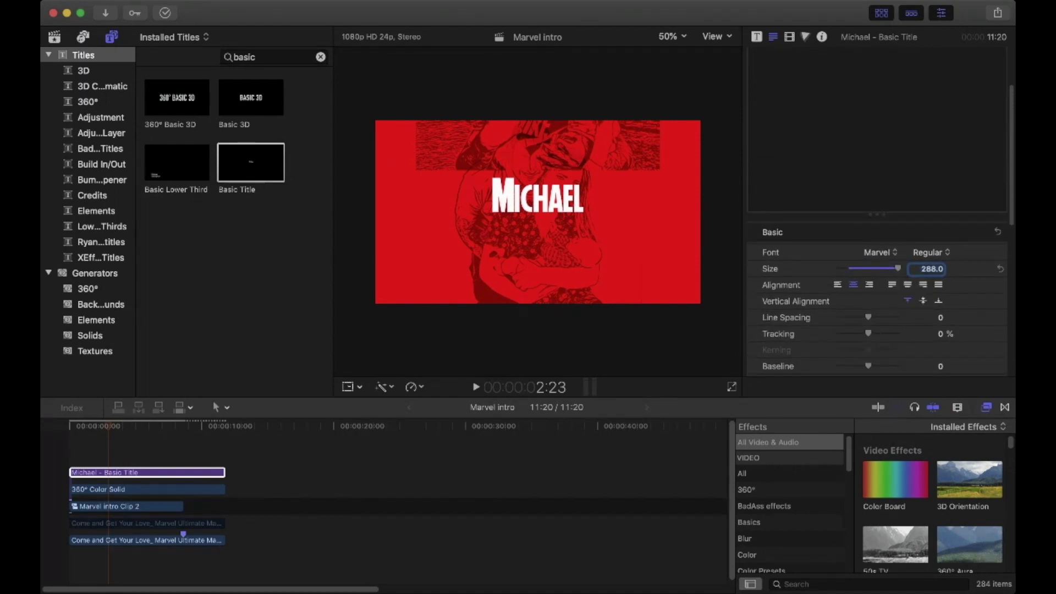
# Increase the title's size to 587 and move the text slightly lower in the frame
pyautogui.write('576')
pyautogui.press('Return')
pyautogui.moveTo(927, 269); pyautogui.dragTo(927, 262)
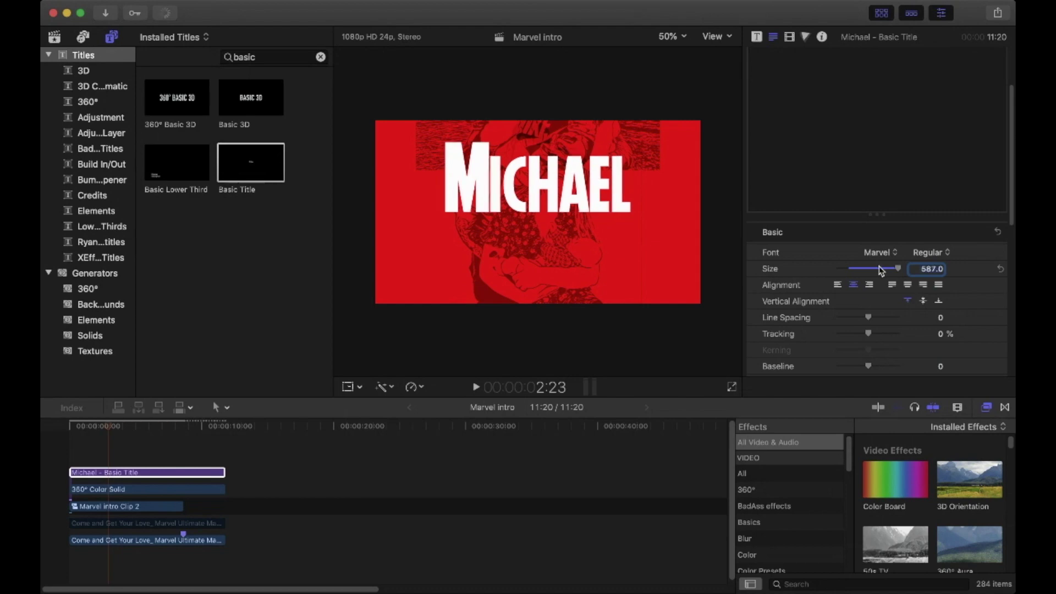
pyautogui.moveTo(523, 183); pyautogui.dragTo(524, 202)
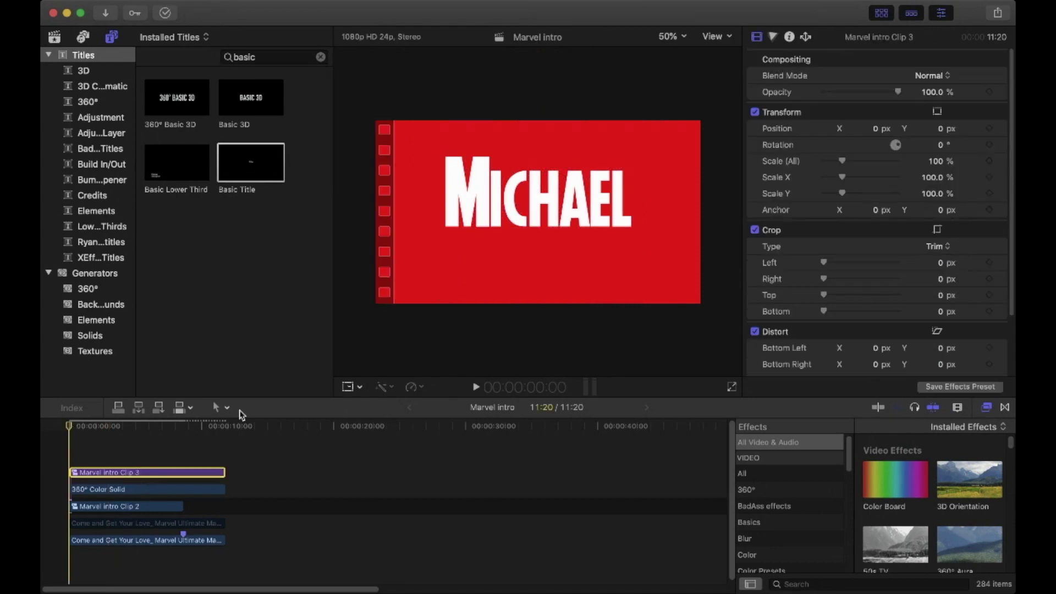
# Set the overall scale of the title's compound clip to 2000% at the start of the timeline
pyautogui.scroll(-3, 839, 275)
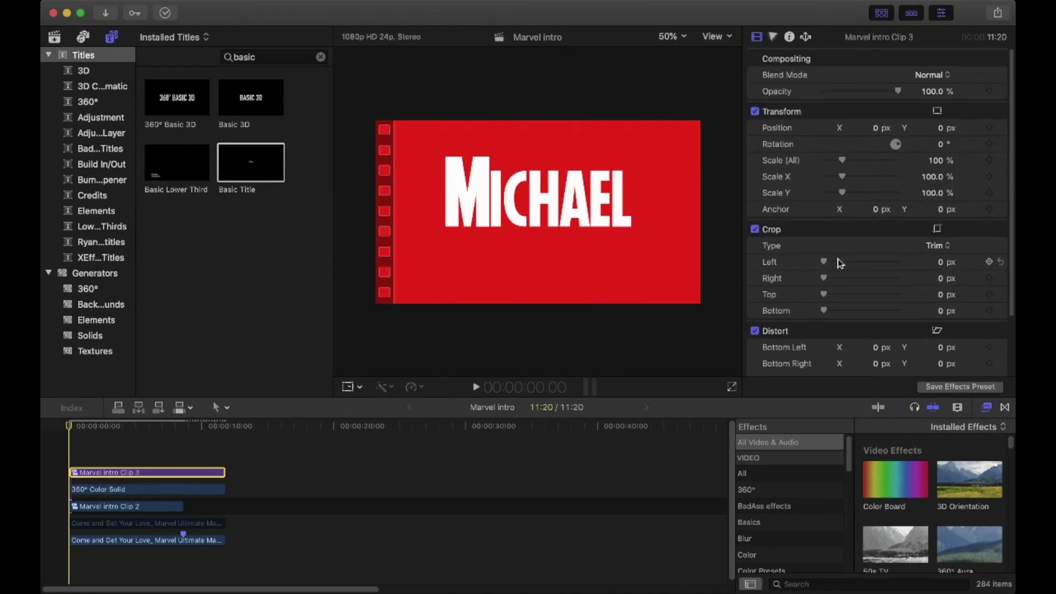
pyautogui.scroll(3, 836, 294)
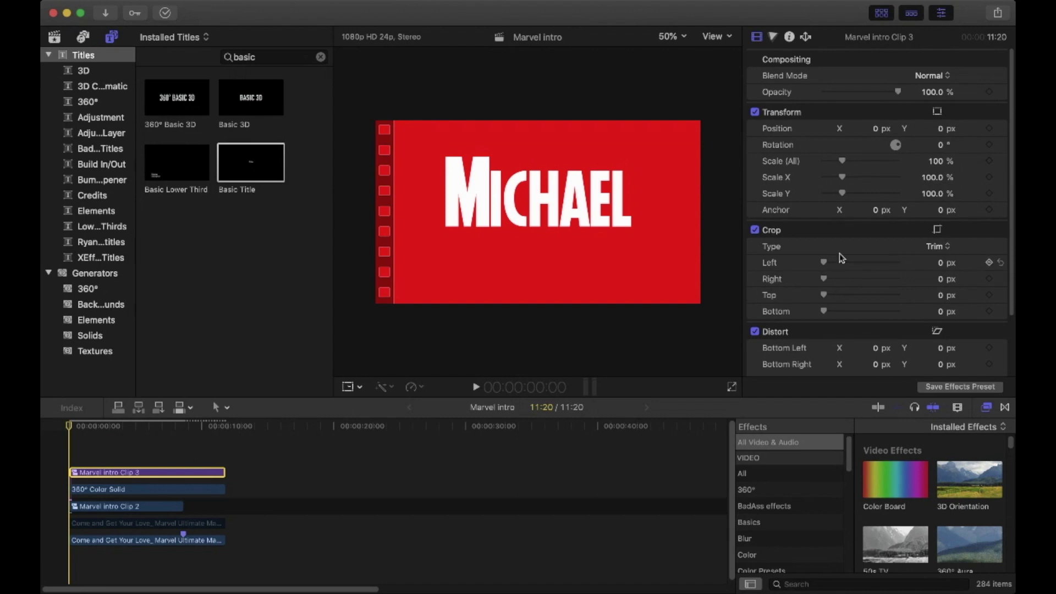
pyautogui.moveTo(842, 160); pyautogui.dragTo(914, 165)
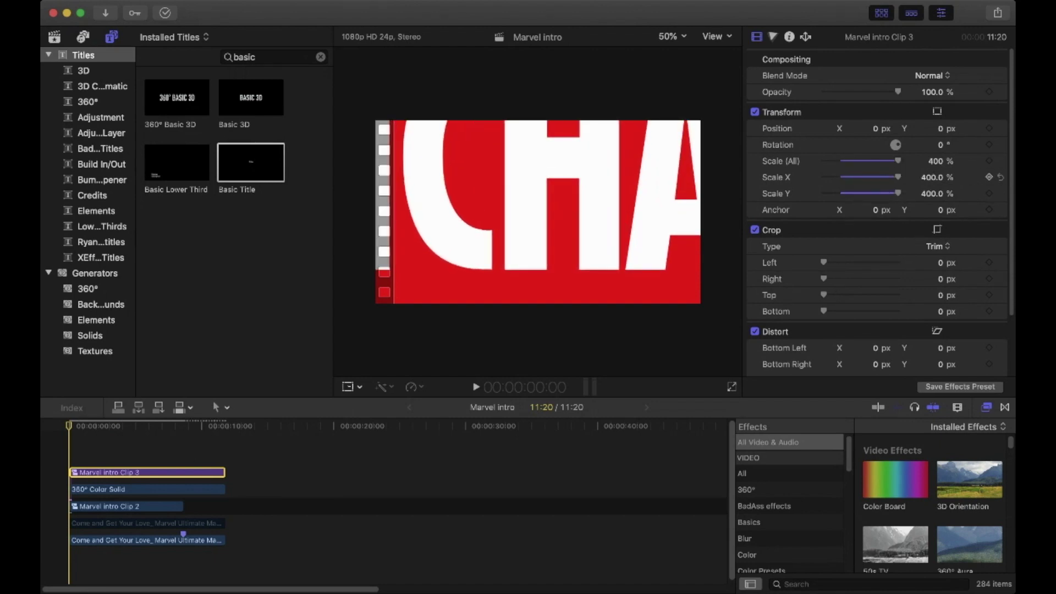
pyautogui.moveTo(936, 161); pyautogui.dragTo(935, 73)
pyautogui.moveTo(997, 160); pyautogui.dragTo(1034, 160)
pyautogui.write('0')
pyautogui.press('Return')
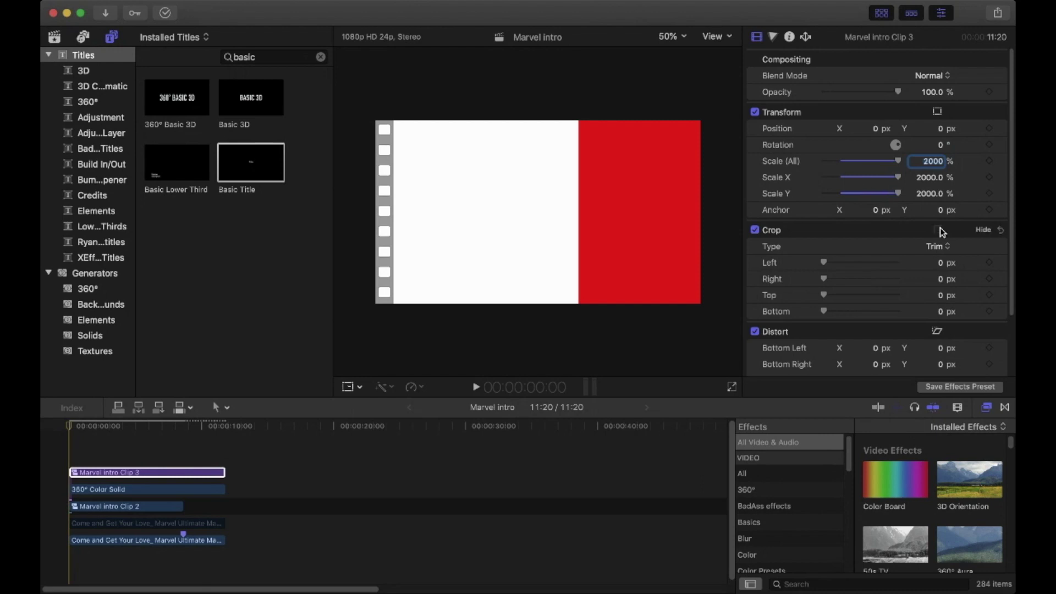
# Keyframe the title clip's scale at 2000% at the start and set it to 100% at 11:03
pyautogui.hotkey('shift', 'z')
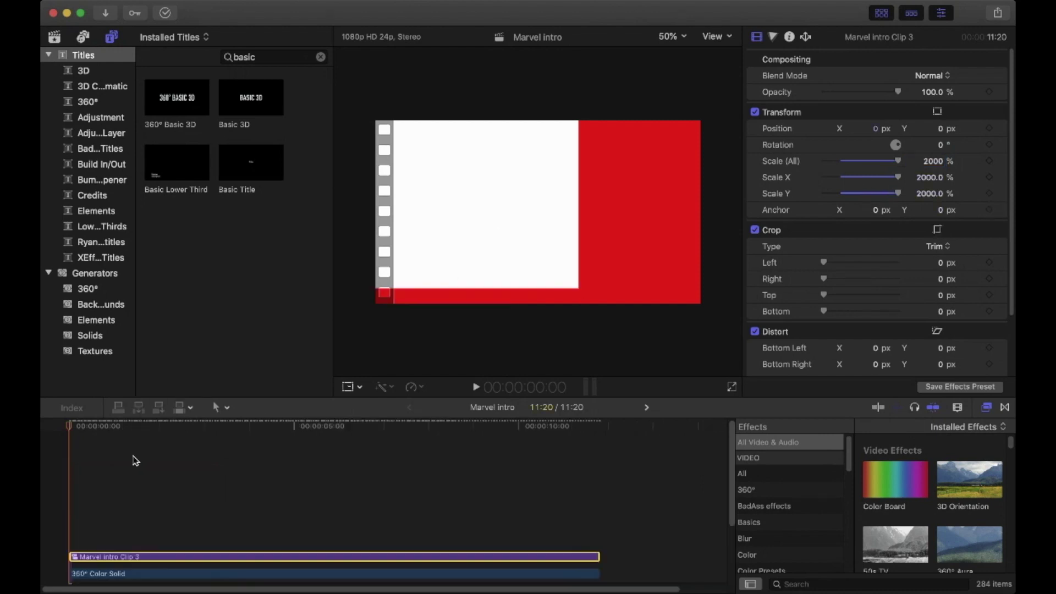
pyautogui.click(988, 161)
pyautogui.moveTo(70, 427); pyautogui.dragTo(569, 428)
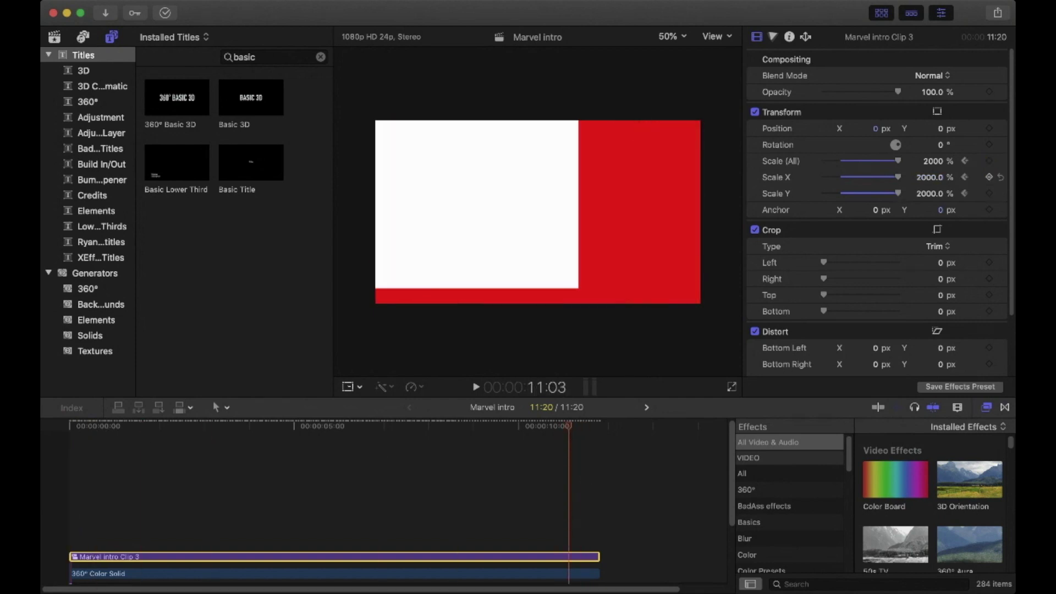
pyautogui.click(932, 161)
pyautogui.write('100')
pyautogui.press('Return')
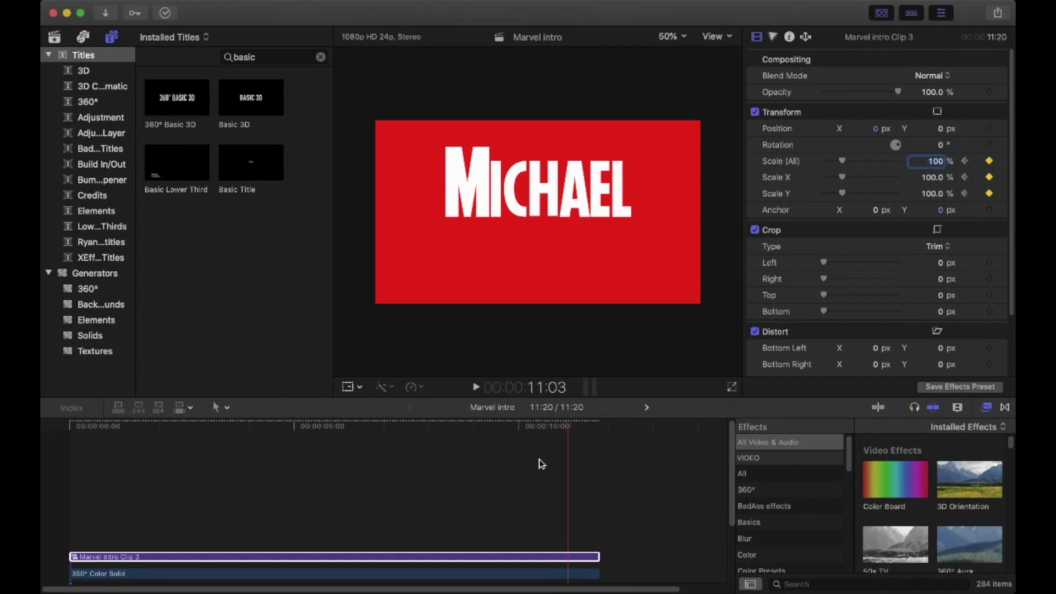
# Fade in the title clip with opacity keyframes of 0% at the start and 100% at 4:21, then play the result
pyautogui.moveTo(562, 427); pyautogui.dragTo(52, 418)
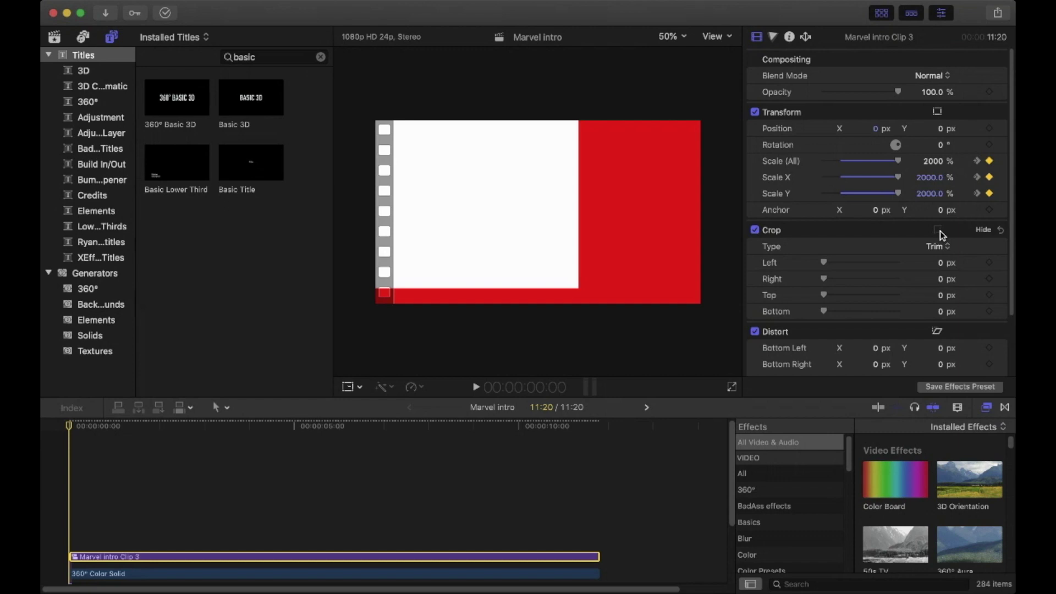
pyautogui.click(988, 93)
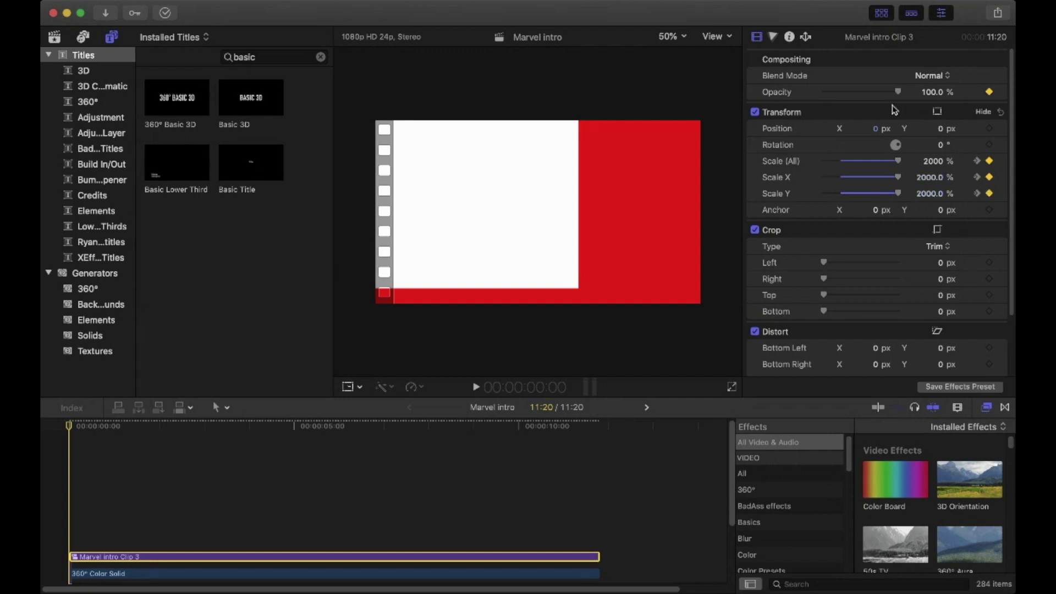
pyautogui.moveTo(897, 92); pyautogui.dragTo(816, 93)
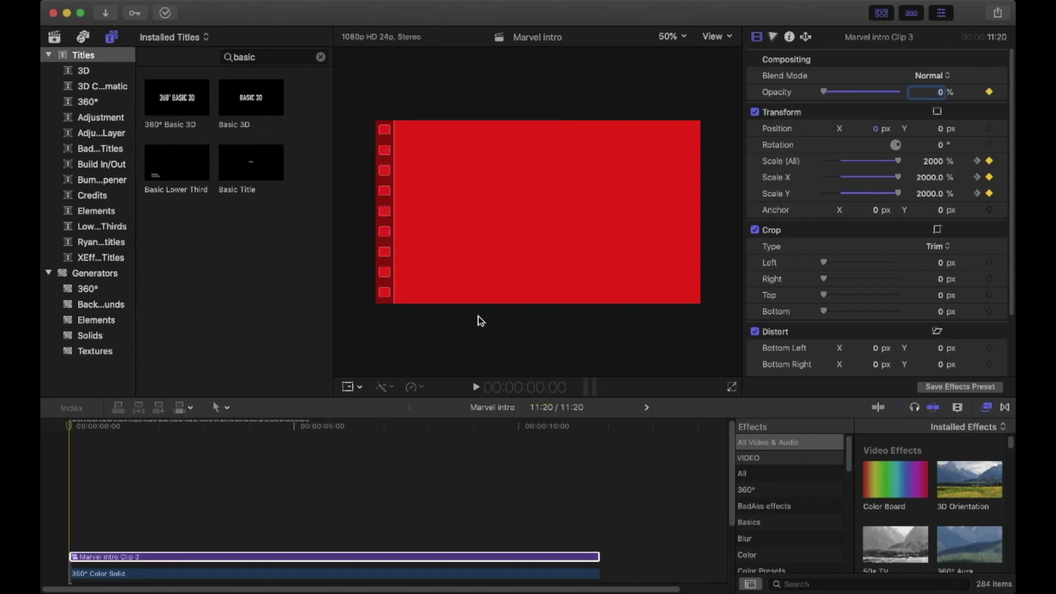
pyautogui.click(101, 425)
pyautogui.moveTo(118, 426); pyautogui.dragTo(290, 425)
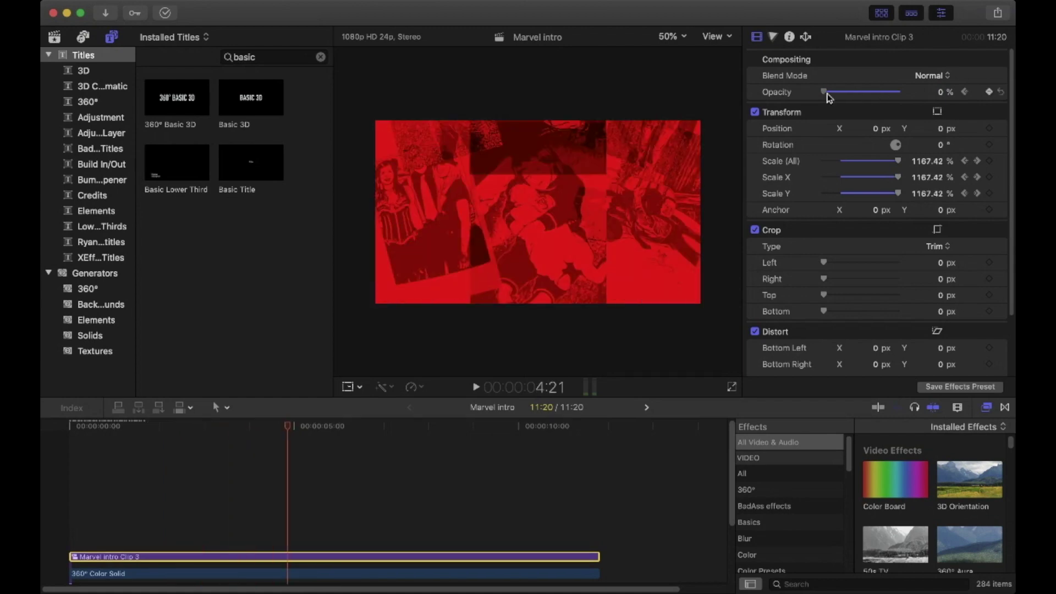
pyautogui.moveTo(823, 92); pyautogui.dragTo(897, 92)
pyautogui.click(189, 428)
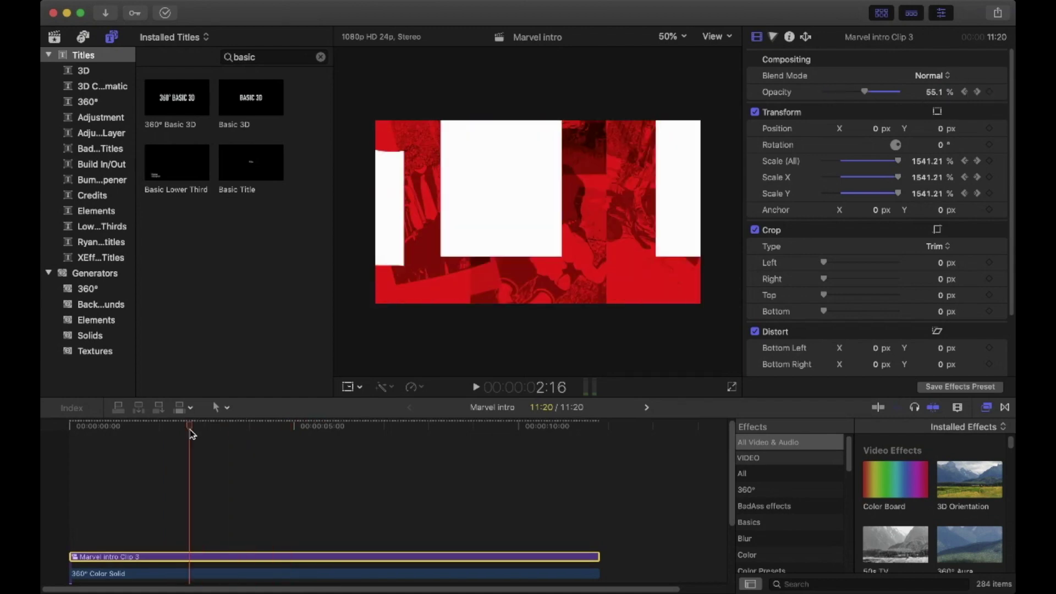
pyautogui.press('space')
pyautogui.scroll(-5, 292, 483)
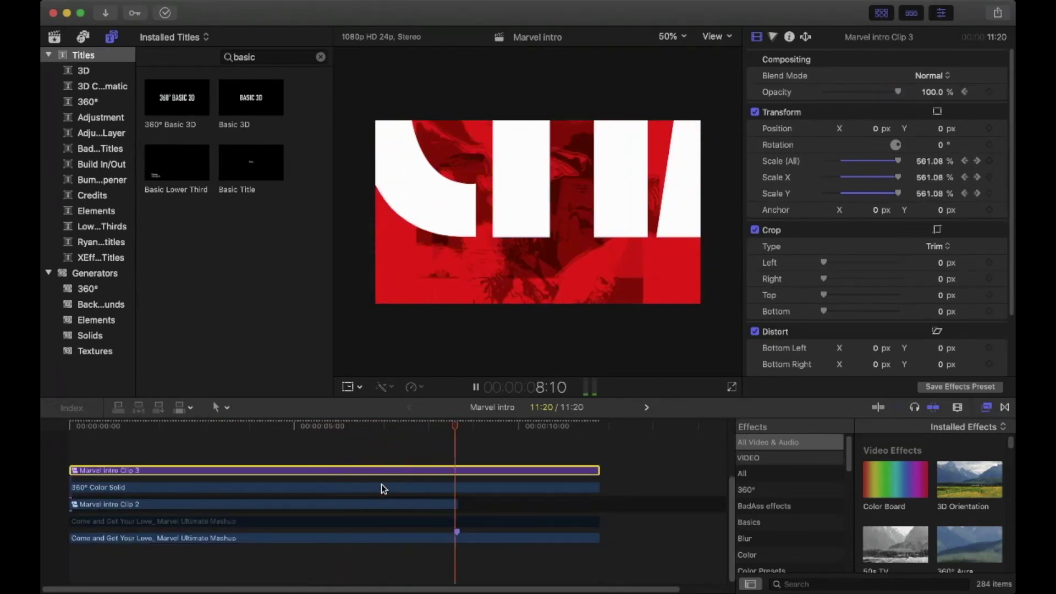
pyautogui.press('space')
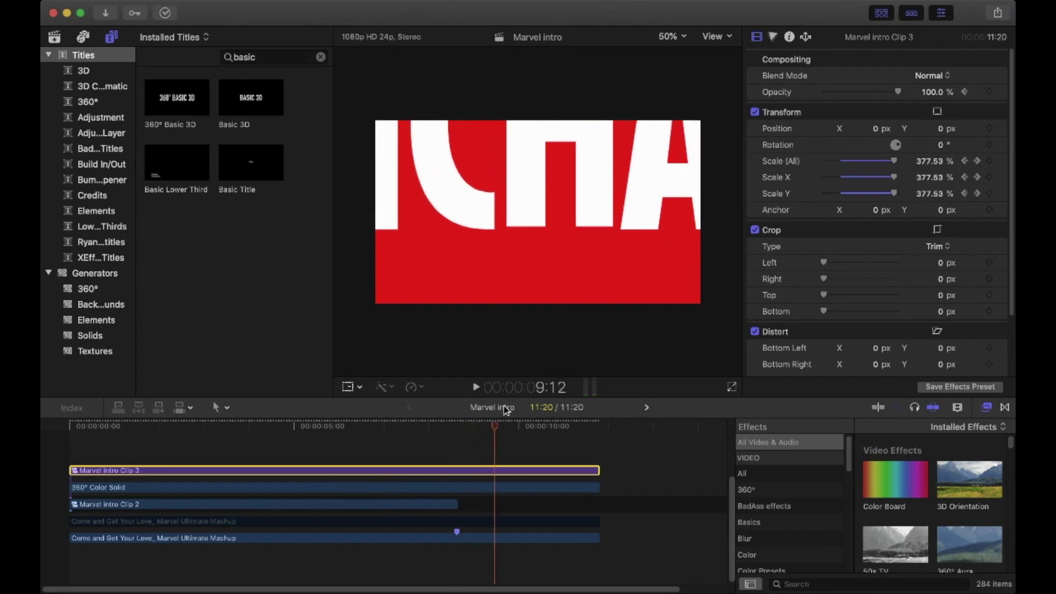
# Fade out Marvel intro Clip 2 with opacity keyframes of 100% at 7:12 and 0% at 8:15
pyautogui.moveTo(499, 427); pyautogui.dragTo(405, 426)
pyautogui.click(405, 504)
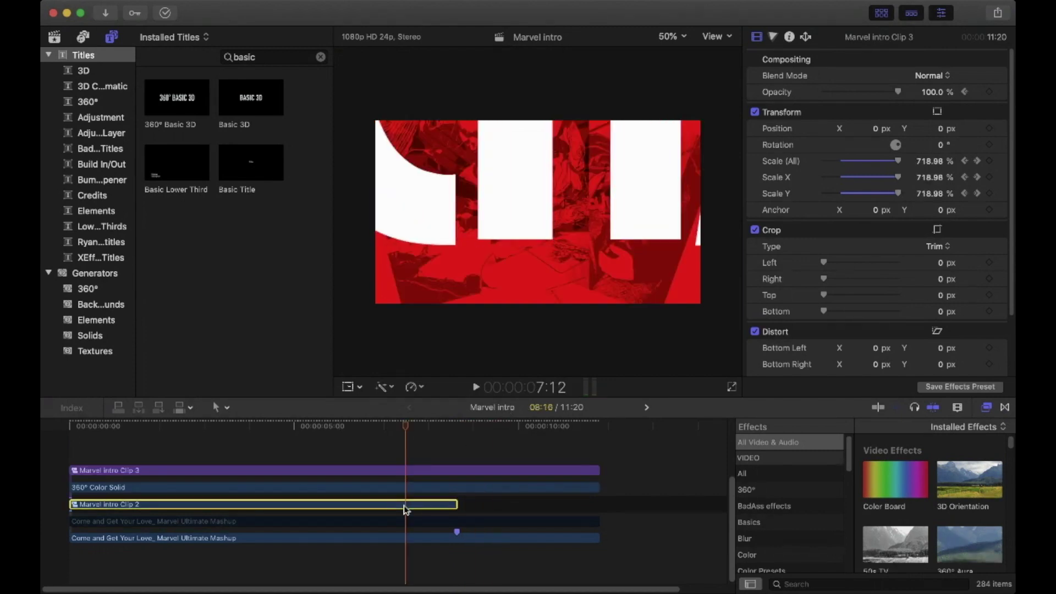
pyautogui.click(989, 93)
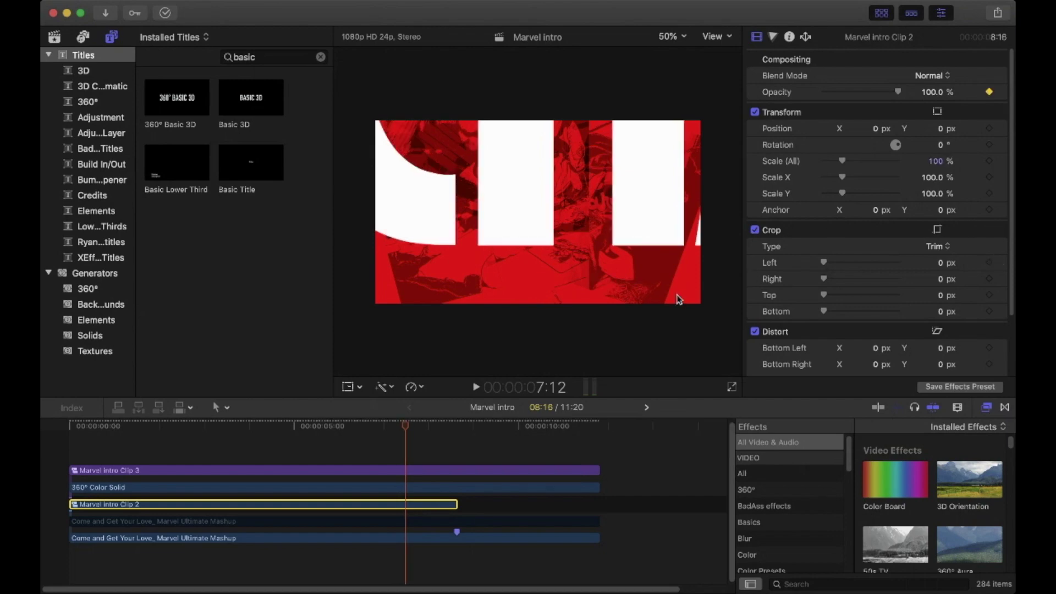
pyautogui.press('space')
pyautogui.press('space')
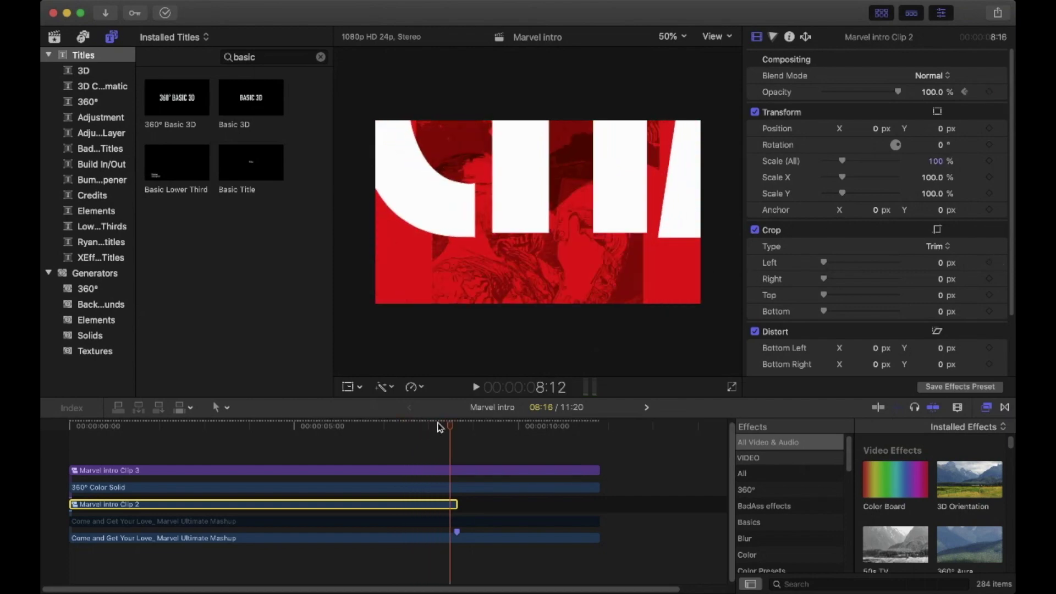
pyautogui.moveTo(451, 424); pyautogui.dragTo(457, 424)
pyautogui.moveTo(892, 94); pyautogui.dragTo(796, 91)
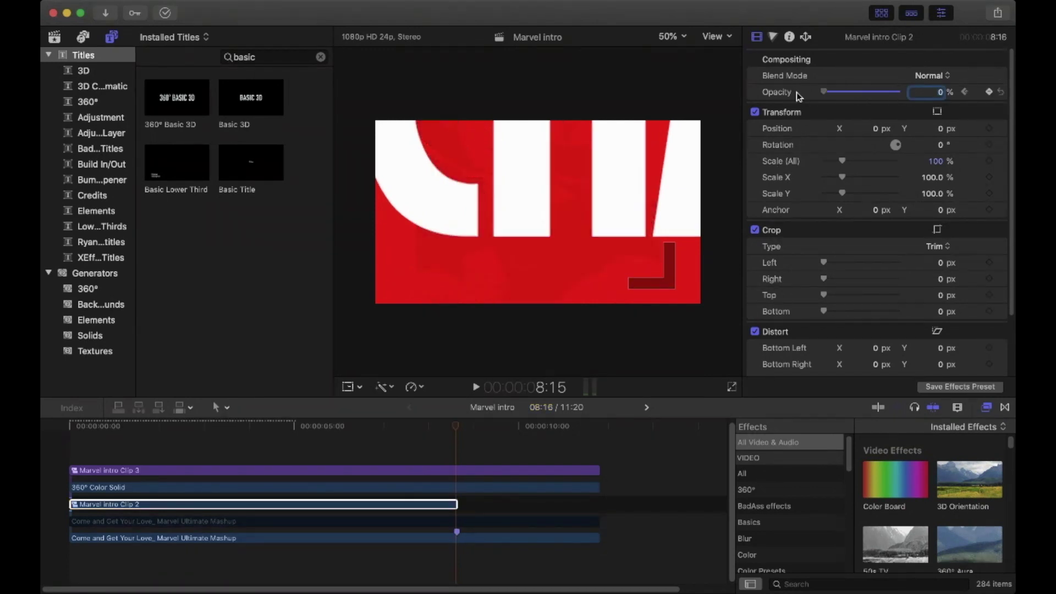
pyautogui.click(72, 428)
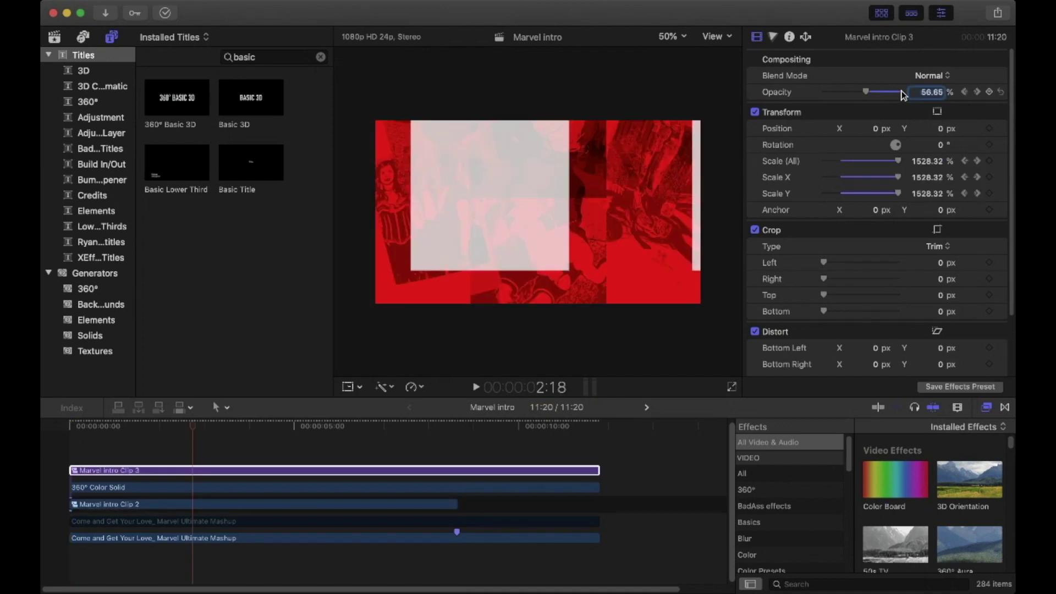
# Set the title clip's blend mode to Stencil Alpha and play a short stretch of the timeline
pyautogui.click(935, 79)
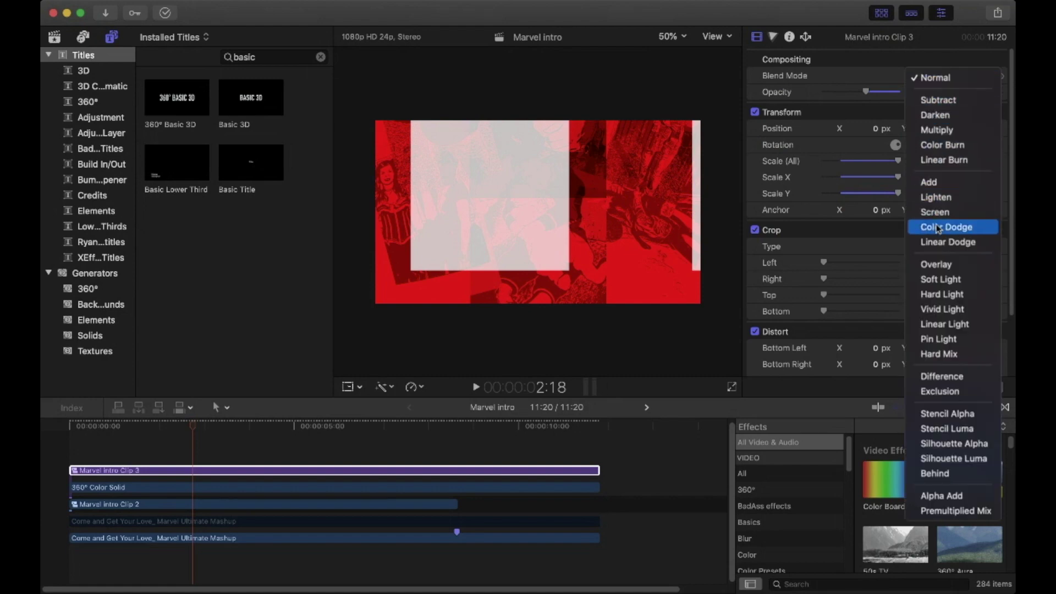
pyautogui.click(973, 415)
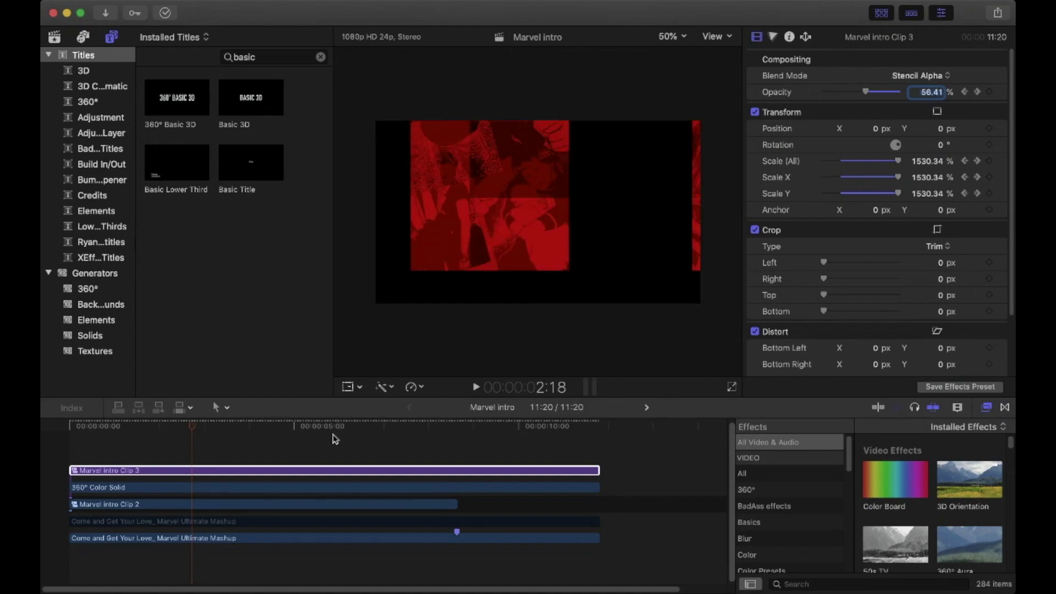
pyautogui.press('space')
pyautogui.press('space')
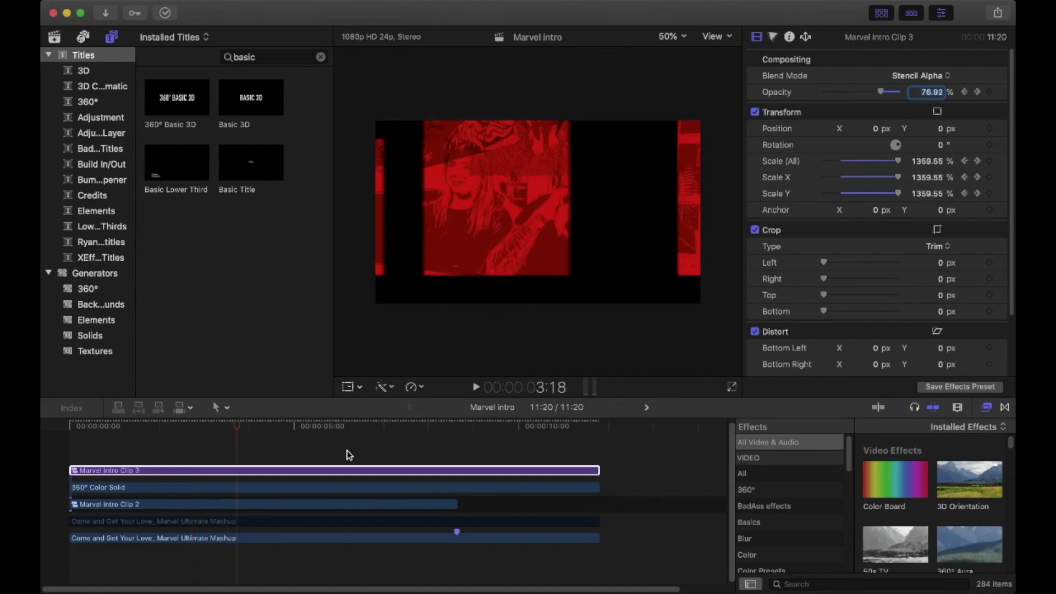
# Duplicate the photo clip Marvel intro Clip 2 directly above itself, and duplicate the title clip Marvel intro Clip 3
pyautogui.click(233, 506)
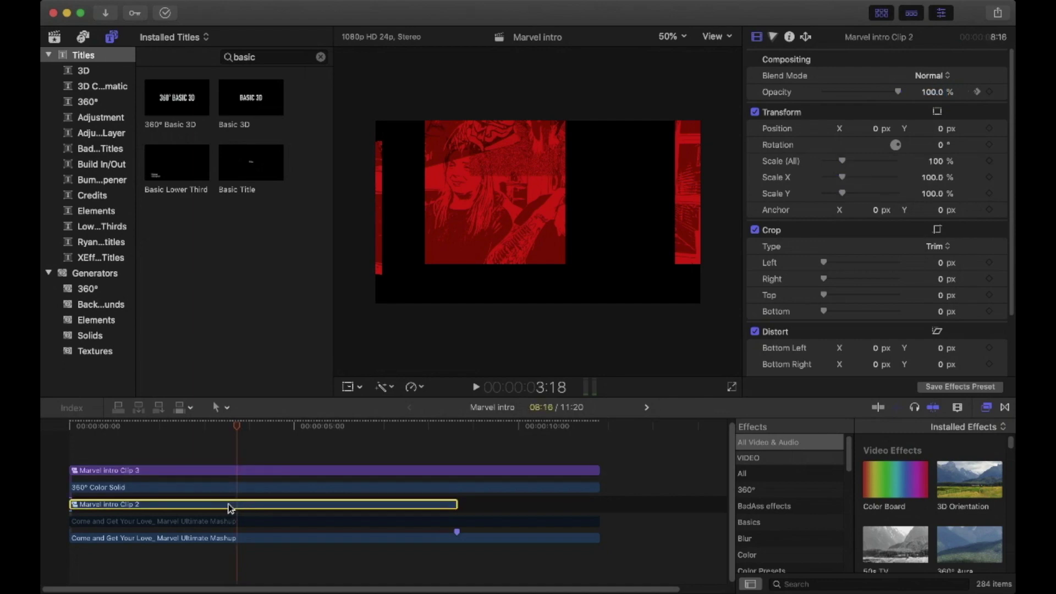
pyautogui.press('alt')
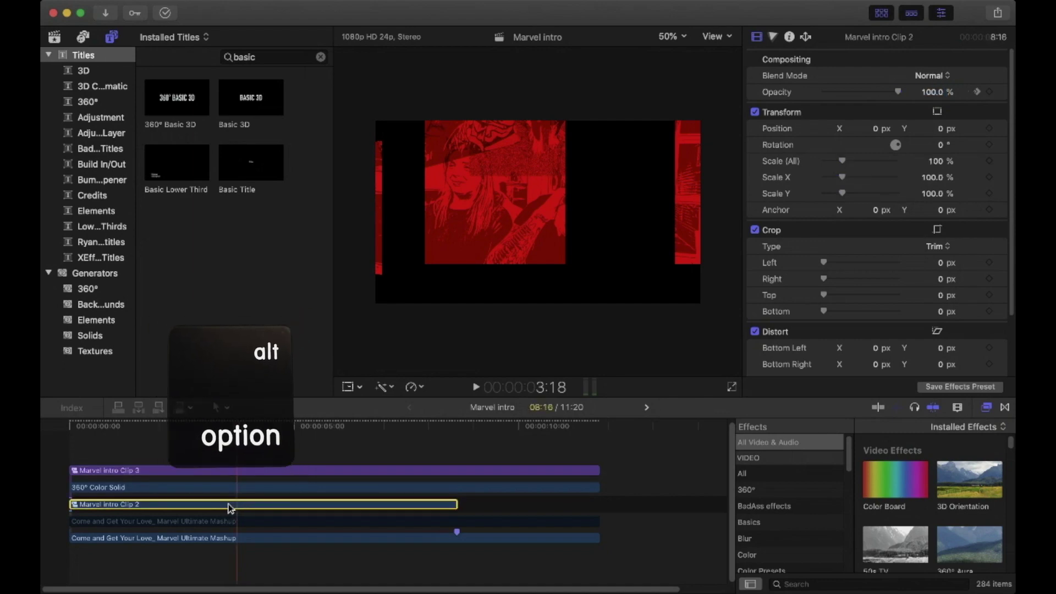
pyautogui.moveTo(230, 506); pyautogui.dragTo(229, 492)
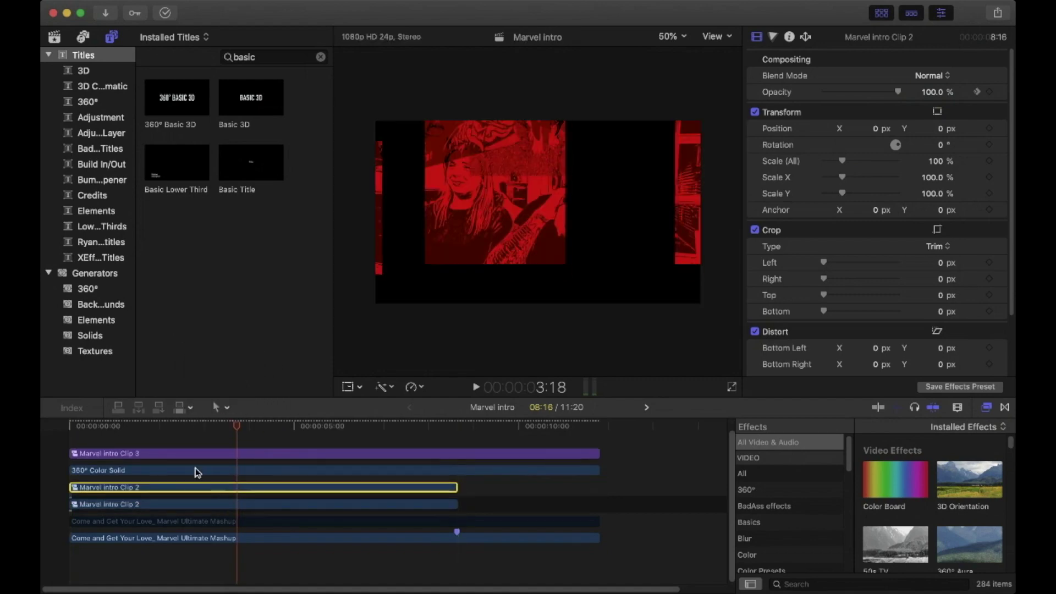
pyautogui.moveTo(193, 458); pyautogui.dragTo(195, 473)
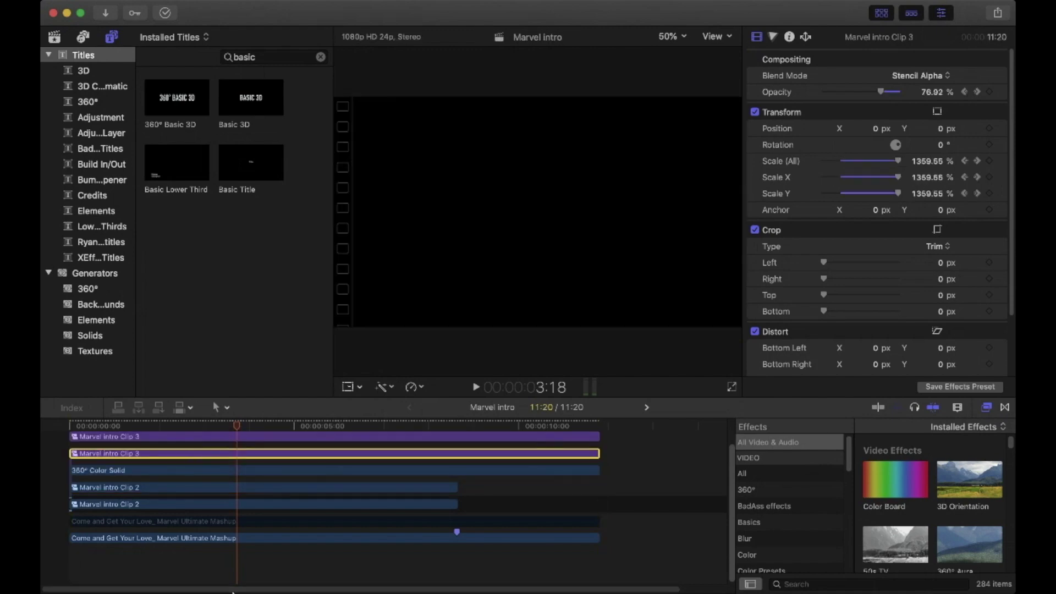
# Combine the lower Marvel intro Clip 3 and the upper Marvel intro Clip 2 into a new compound clip
pyautogui.press('super+Tab')
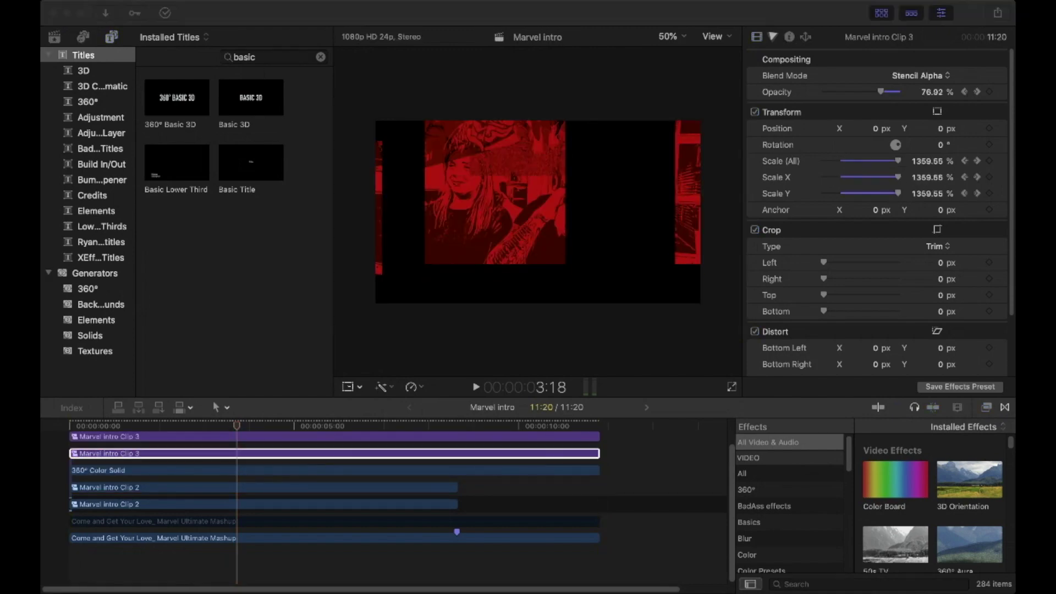
pyautogui.click(711, 564)
pyautogui.keyDown('super'); pyautogui.click(168, 489); pyautogui.keyUp('super')
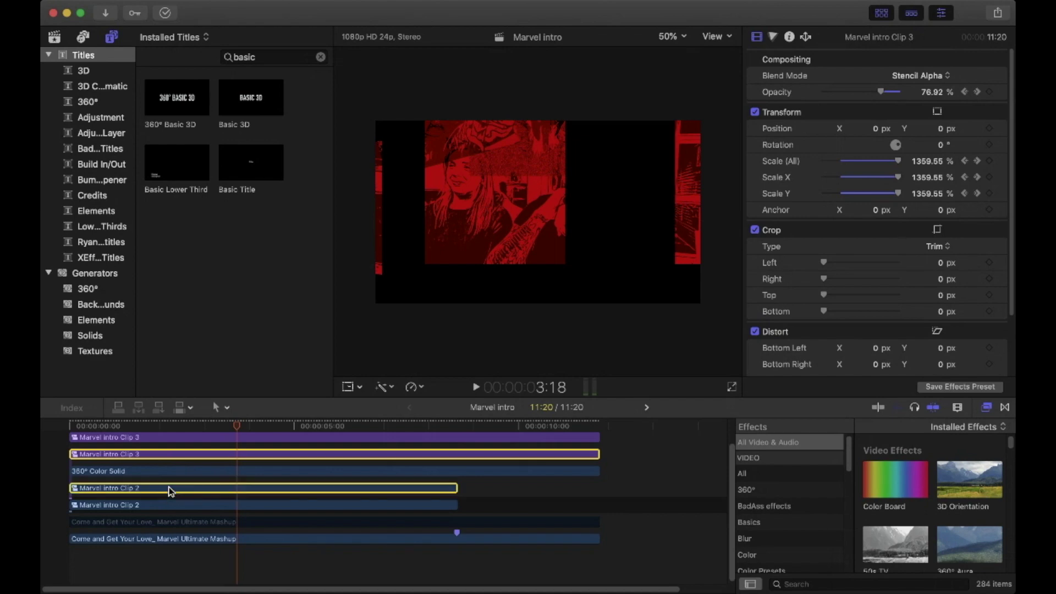
pyautogui.hotkey('alt', 'g')
pyautogui.press('Return')
# Set the blend mode of the topmost title clip, Marvel intro Clip 3, back to Normal and preview it
pyautogui.moveTo(238, 428); pyautogui.dragTo(121, 430)
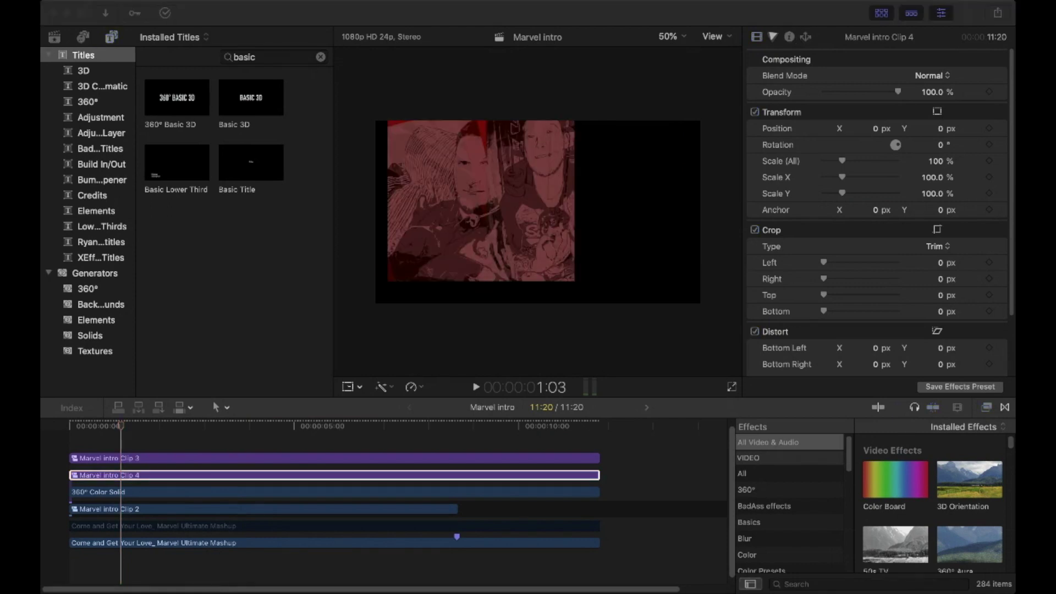
pyautogui.click(172, 458)
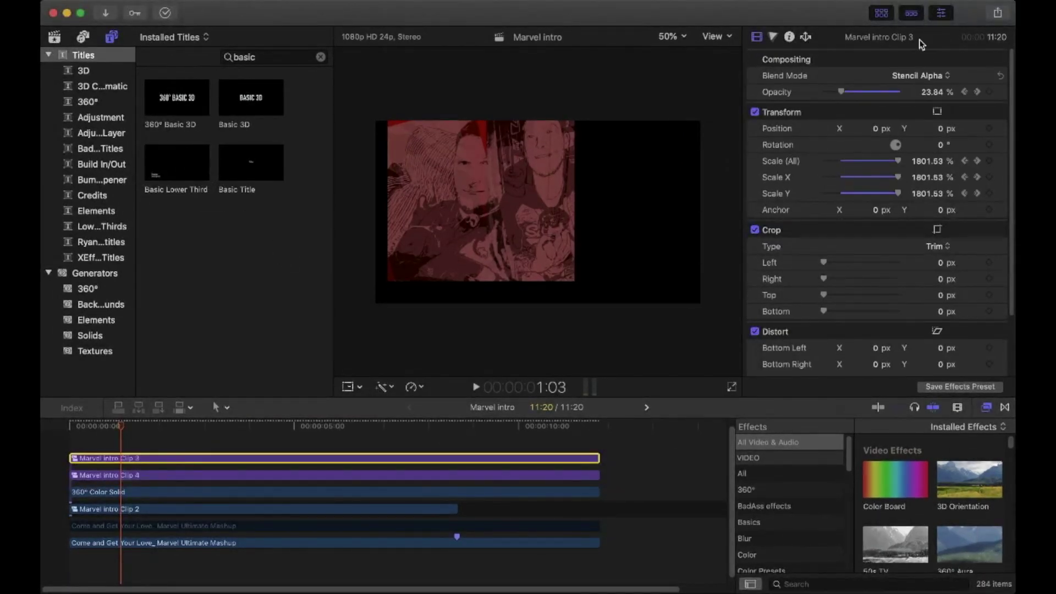
pyautogui.click(921, 75)
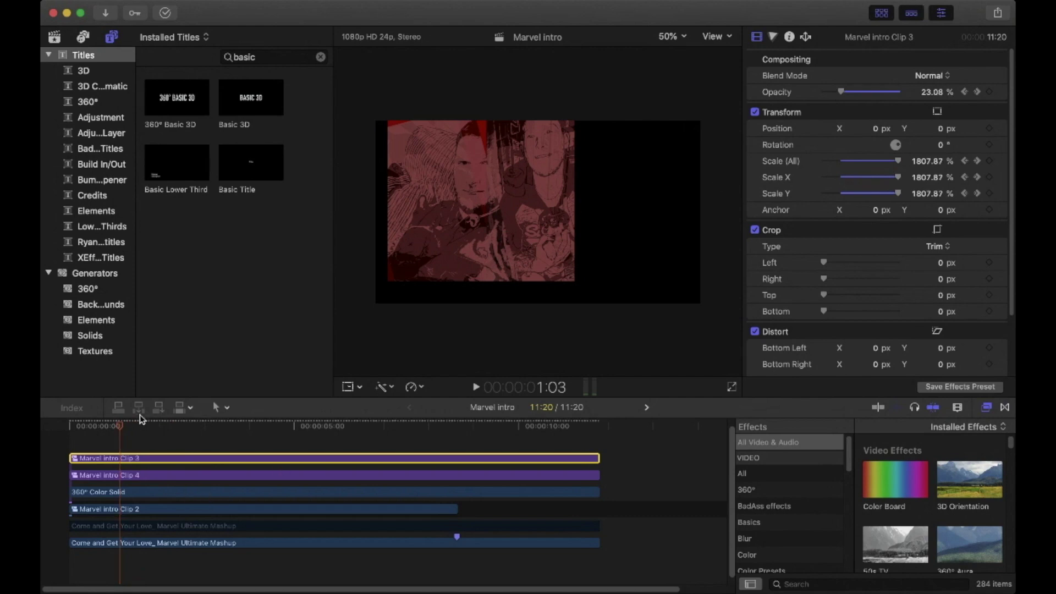
pyautogui.click(141, 440)
pyautogui.press('space')
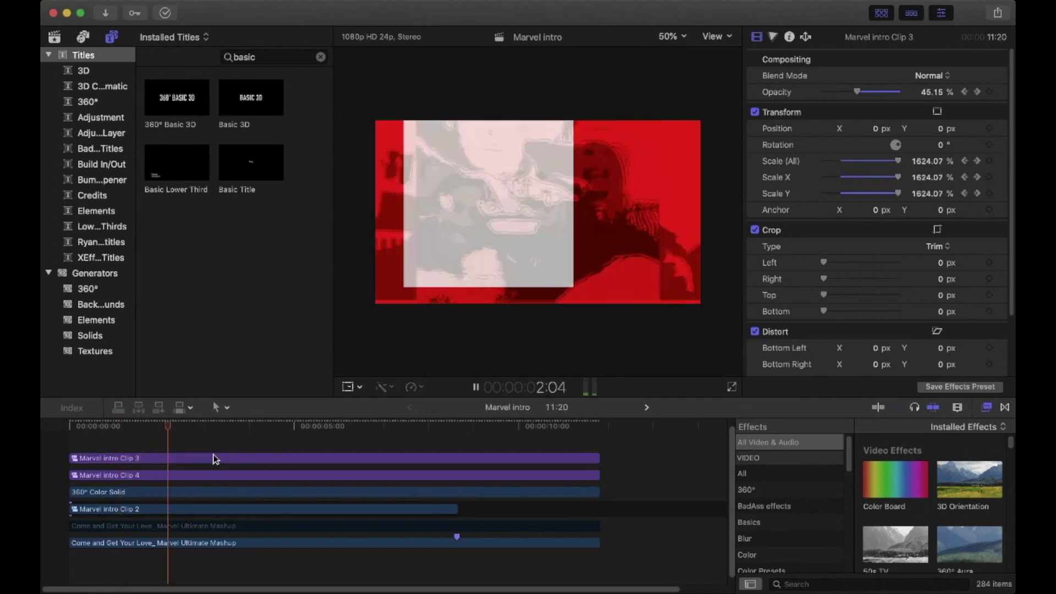
# Trim the topmost title clip to start at 5:07, keyframe its opacity from 0% up to 100%, and play the intro from the start
pyautogui.click(304, 459)
pyautogui.hotkey('alt', '[')
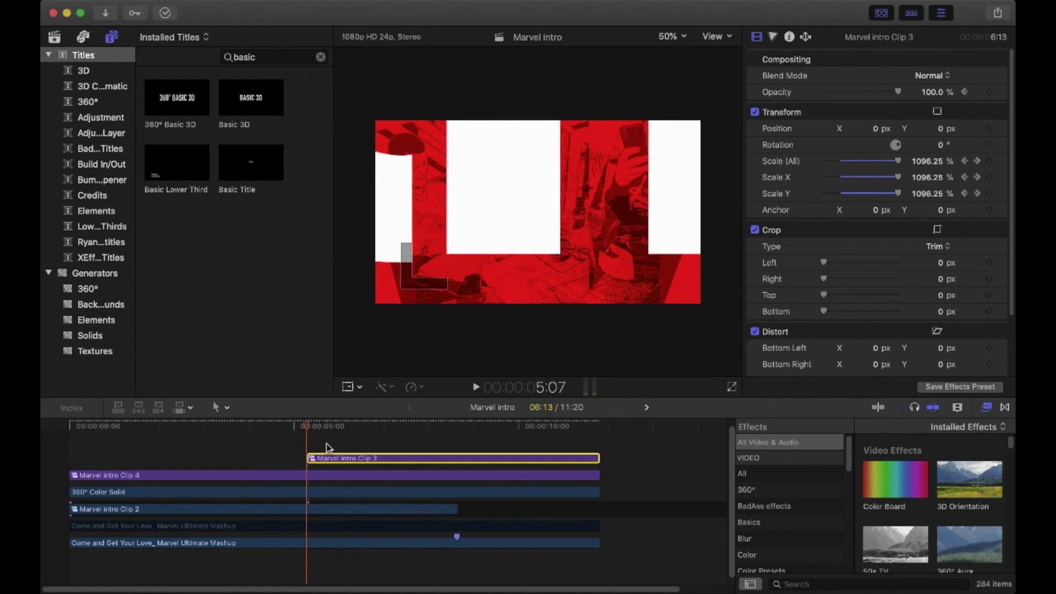
pyautogui.moveTo(954, 100); pyautogui.dragTo(908, 101)
pyautogui.click(936, 92)
pyautogui.write('0')
pyautogui.press('Return')
pyautogui.press('space')
pyautogui.moveTo(826, 92); pyautogui.dragTo(898, 92)
pyautogui.click(295, 431)
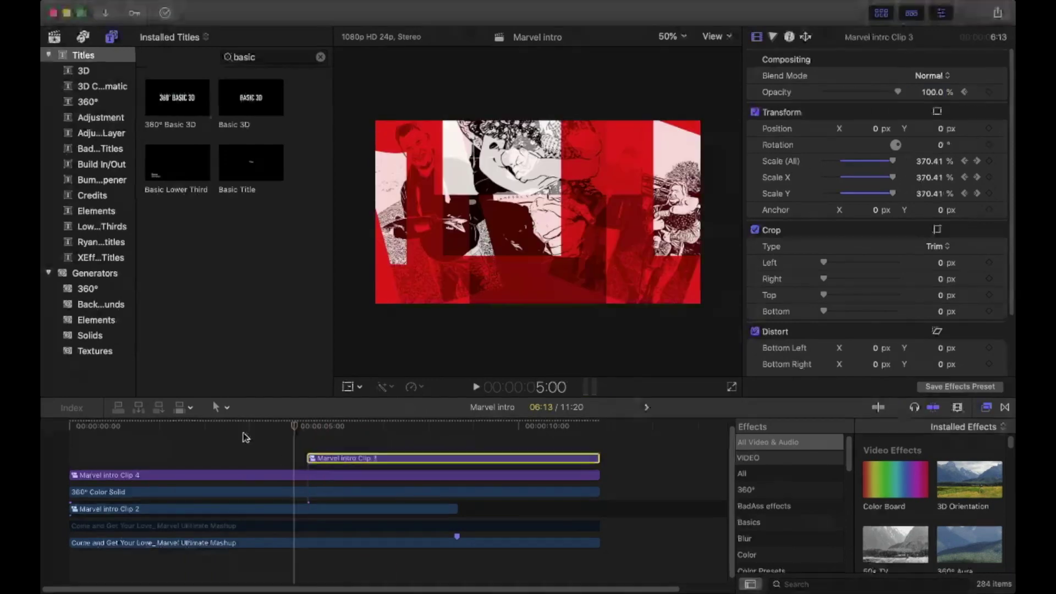
pyautogui.click(70, 428)
pyautogui.press('space')
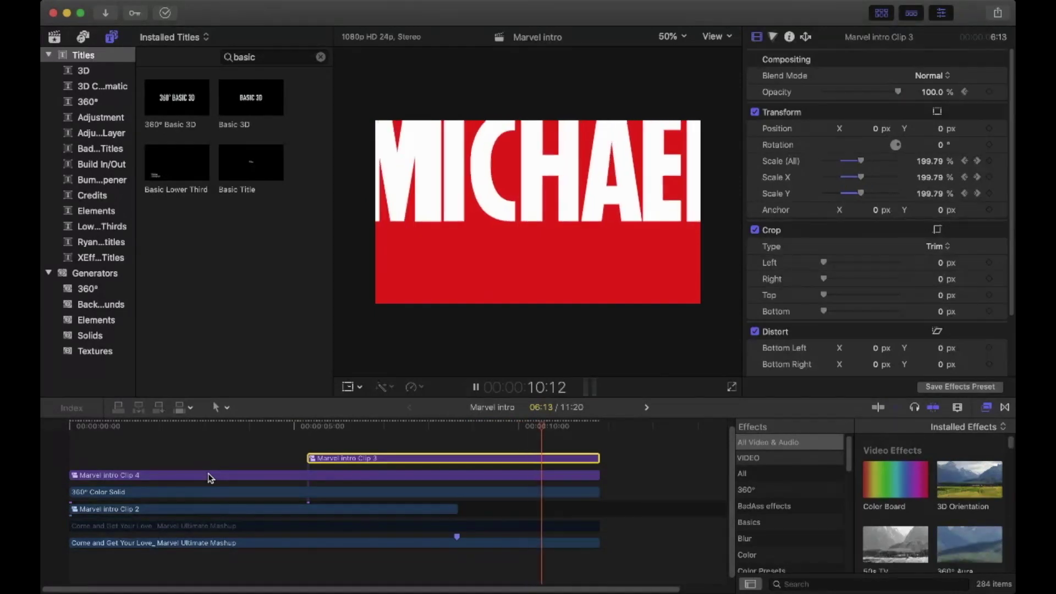
pyautogui.press('space')
# Apply the Vignette effect to the 360° Color Solid clip with size 1.5 and falloff 0.26
pyautogui.click(126, 475)
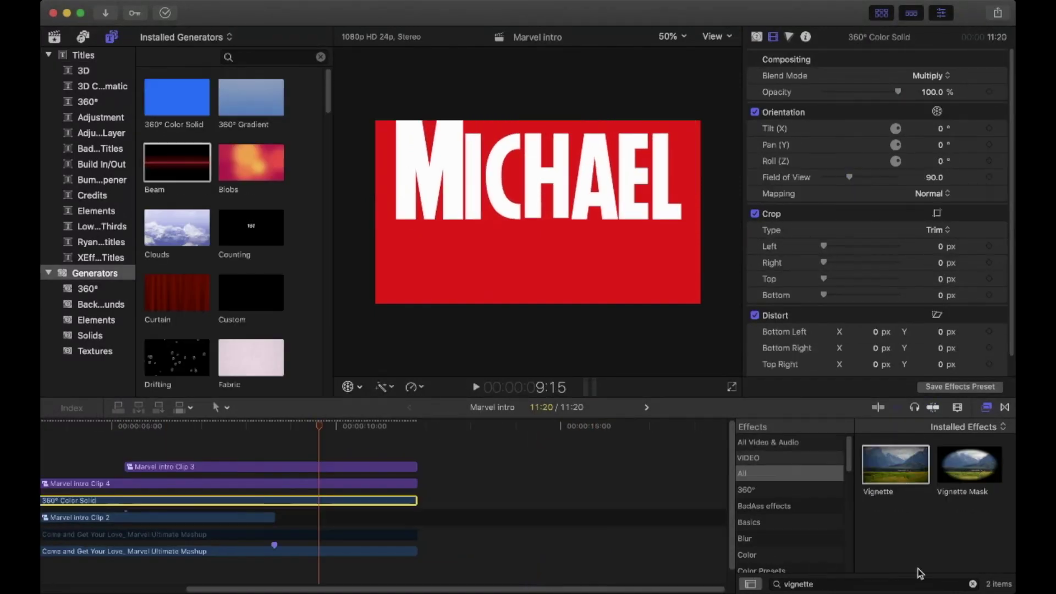
pyautogui.click(973, 584)
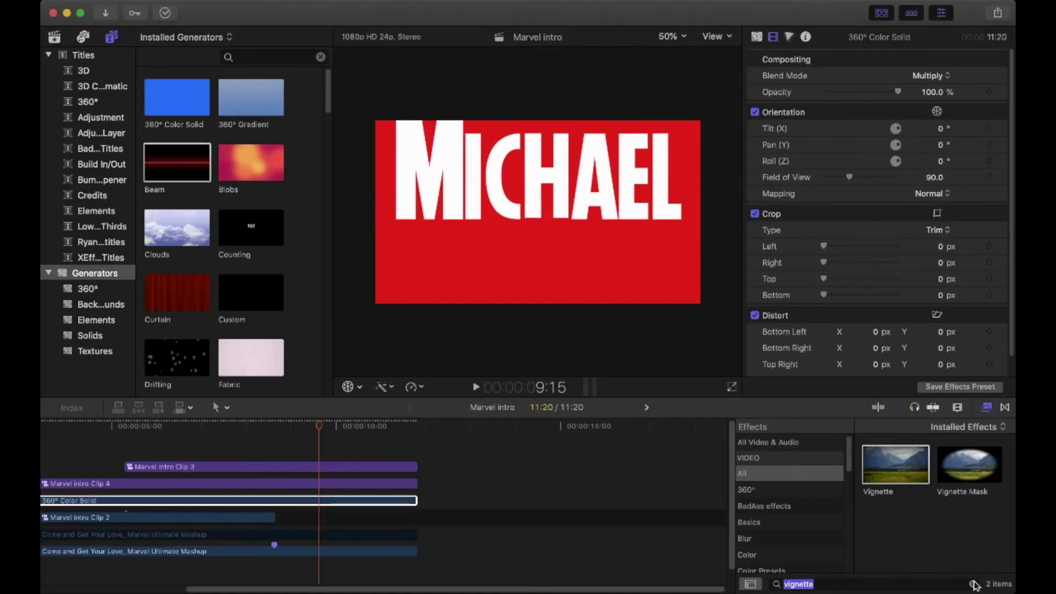
pyautogui.click(973, 584)
pyautogui.click(380, 483)
pyautogui.click(987, 407)
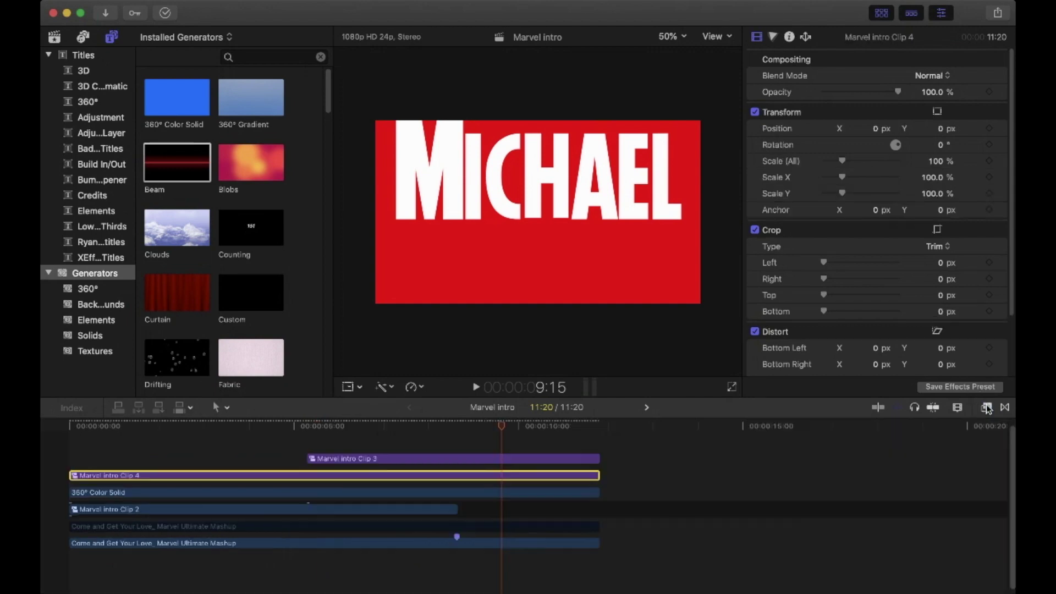
pyautogui.click(432, 492)
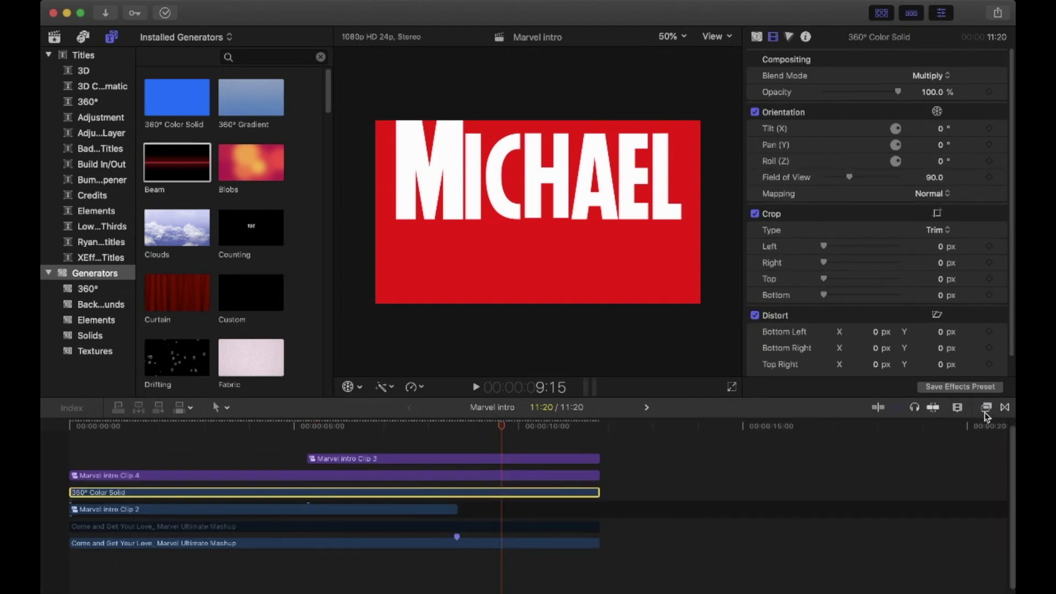
pyautogui.click(986, 406)
pyautogui.click(815, 583)
pyautogui.write('vigne')
pyautogui.doubleClick(896, 471)
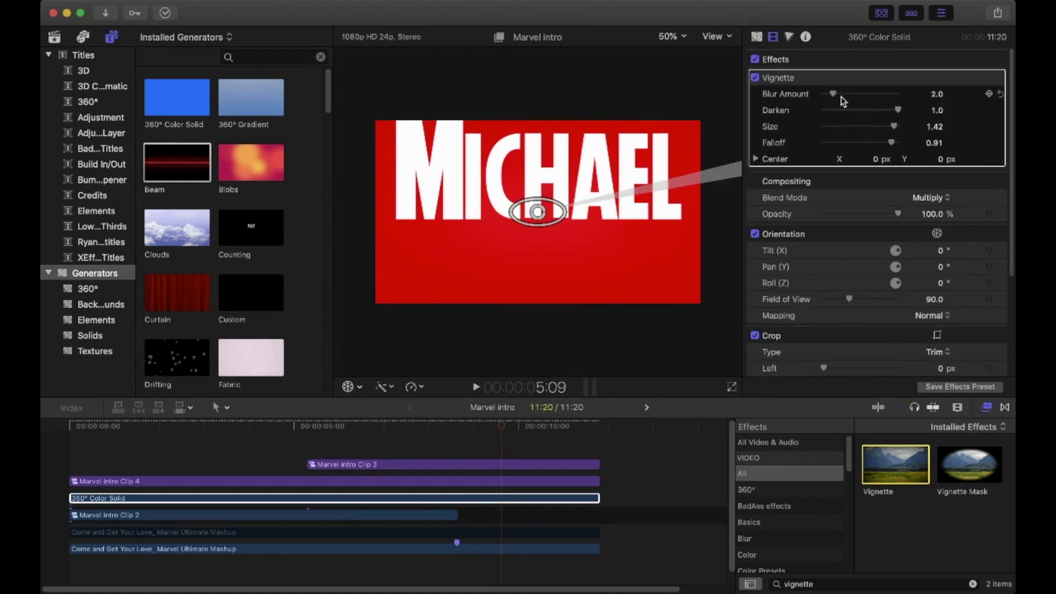
pyautogui.moveTo(895, 126); pyautogui.dragTo(844, 147)
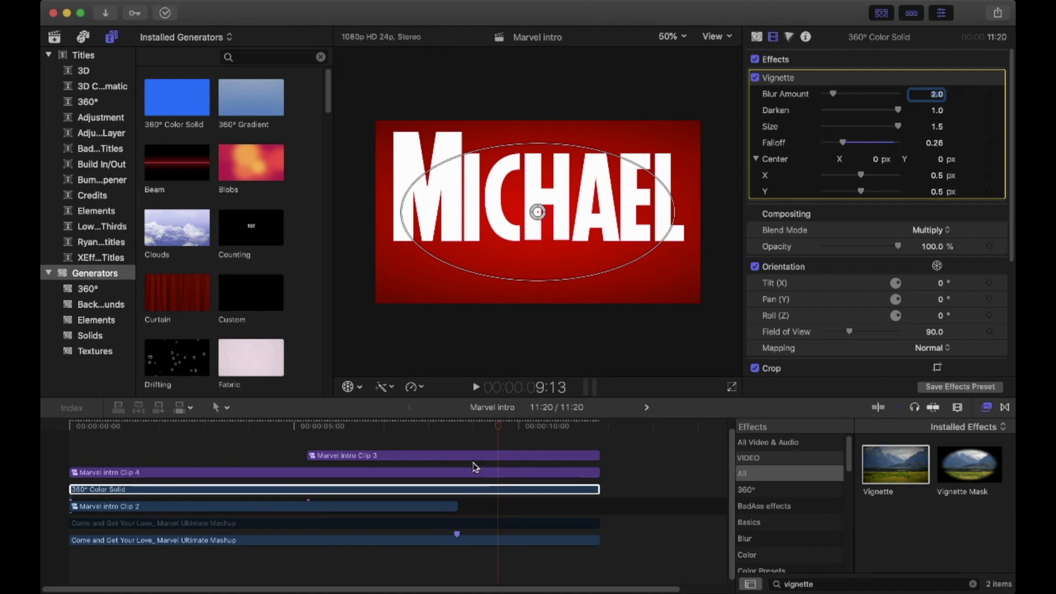
pyautogui.click(462, 425)
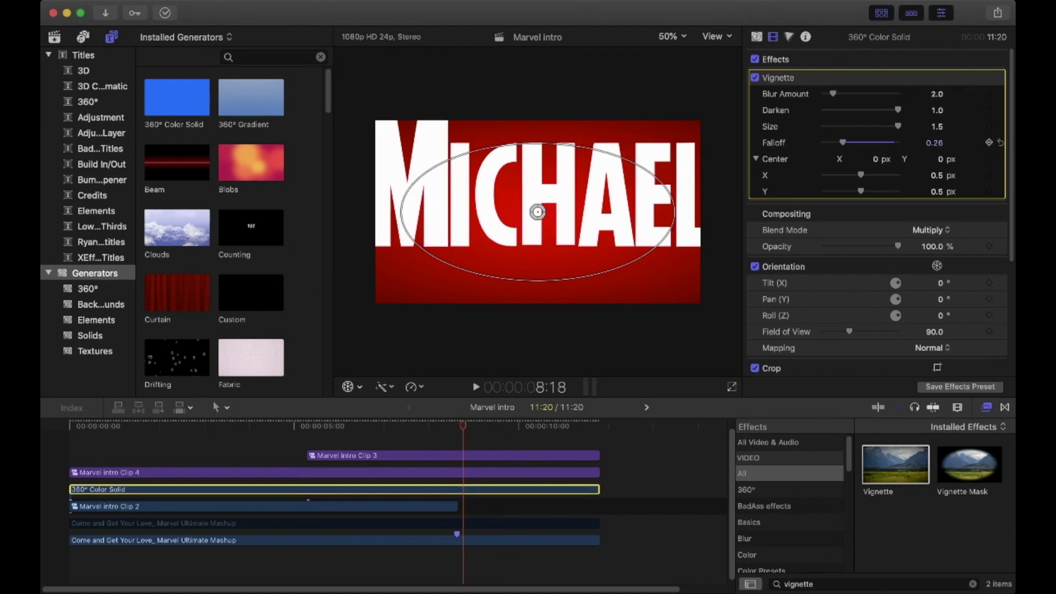
# Keyframe the Vignette's falloff at 8:18 and again at 10:15, lowering it to 0.13 at the second point
pyautogui.click(988, 143)
pyautogui.press('Right')
pyautogui.press('Right')
pyautogui.press('Right')
pyautogui.press('Right')
pyautogui.press('Right')
pyautogui.press('Right')
pyautogui.press('Right')
pyautogui.press('Right')
pyautogui.press('Right')
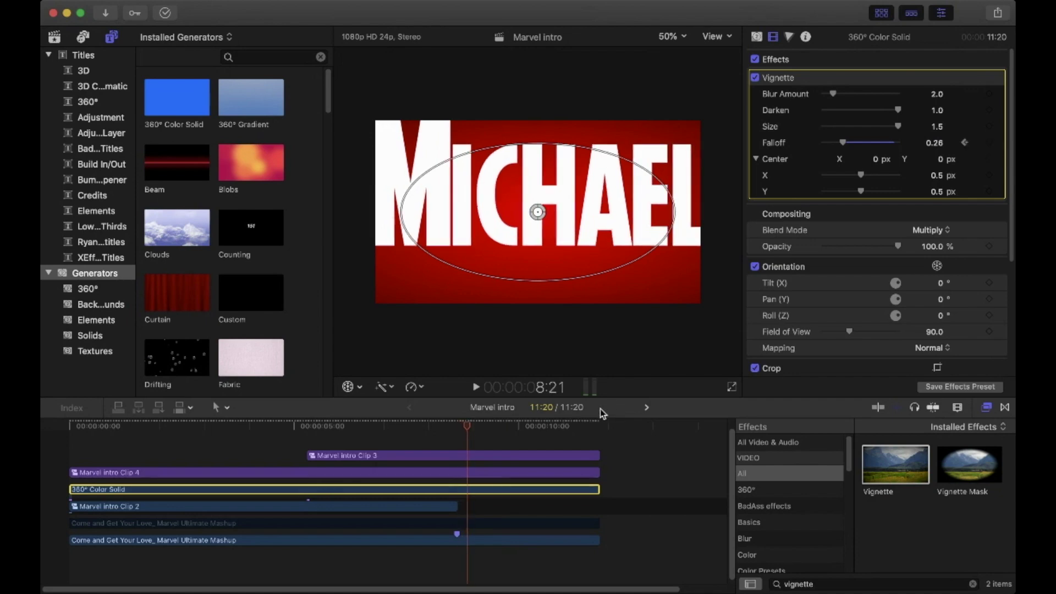
pyautogui.press('Right')
pyautogui.press('Right')
pyautogui.press('Right')
pyautogui.press('Right')
pyautogui.press('Right')
pyautogui.press('Right')
pyautogui.press('Right')
pyautogui.press('Right')
pyautogui.press('Right')
pyautogui.press('Right')
pyautogui.press('Right')
pyautogui.press('Right')
pyautogui.press('Right')
pyautogui.press('Right')
pyautogui.press('Right')
pyautogui.press('Right')
pyautogui.press('Right')
pyautogui.press('Right')
pyautogui.press('Right')
pyautogui.press('Right')
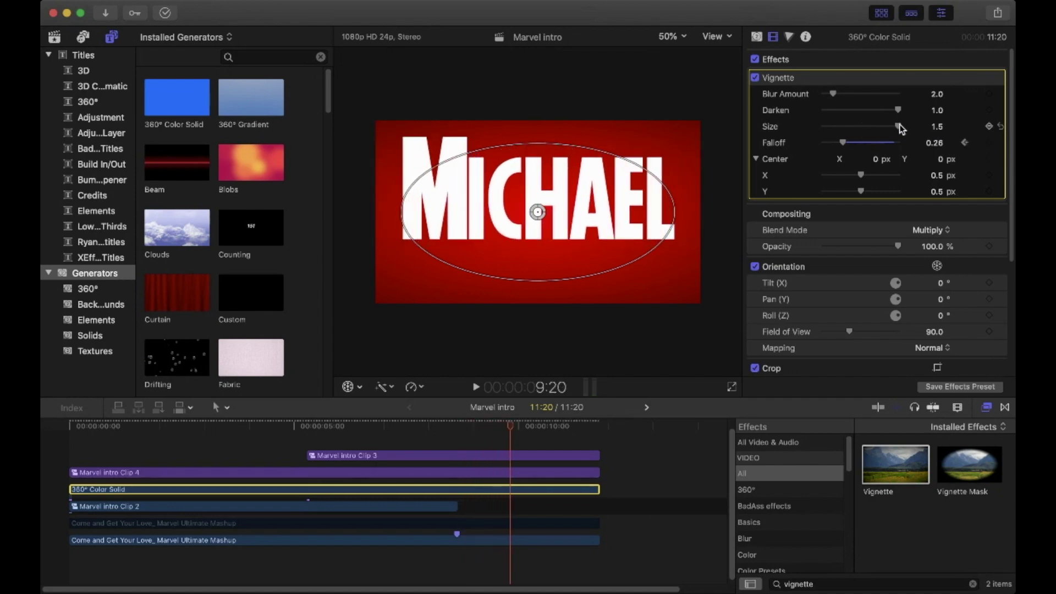
pyautogui.press('Right')
pyautogui.press('Right')
pyautogui.press('Right')
pyautogui.press('Right')
pyautogui.press('Right')
pyautogui.press('Right')
pyautogui.press('Right')
pyautogui.press('Right')
pyautogui.press('Right')
pyautogui.press('Right')
pyautogui.press('Right')
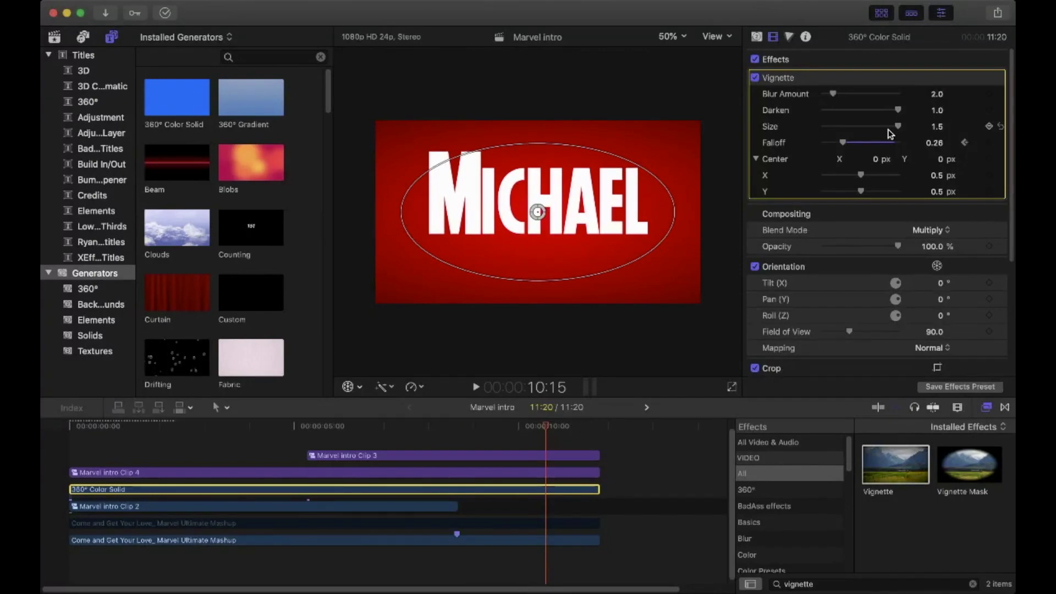
pyautogui.moveTo(842, 144); pyautogui.dragTo(833, 144)
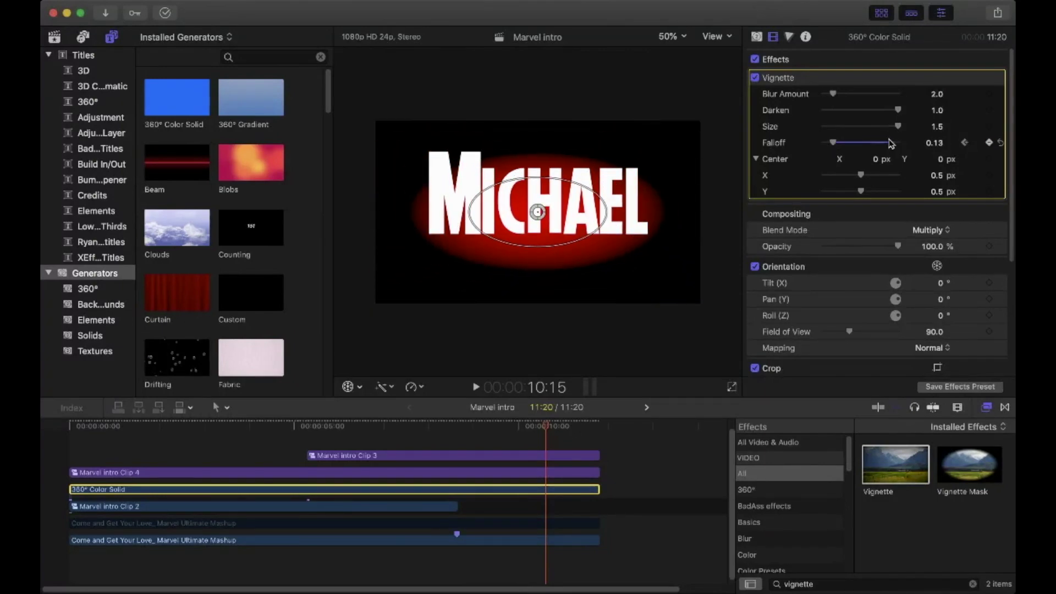
# Set the Vignette's darken to 0.99 and its falloff at 10:15 to 0.1, and preview the change
pyautogui.moveTo(895, 111); pyautogui.dragTo(887, 112)
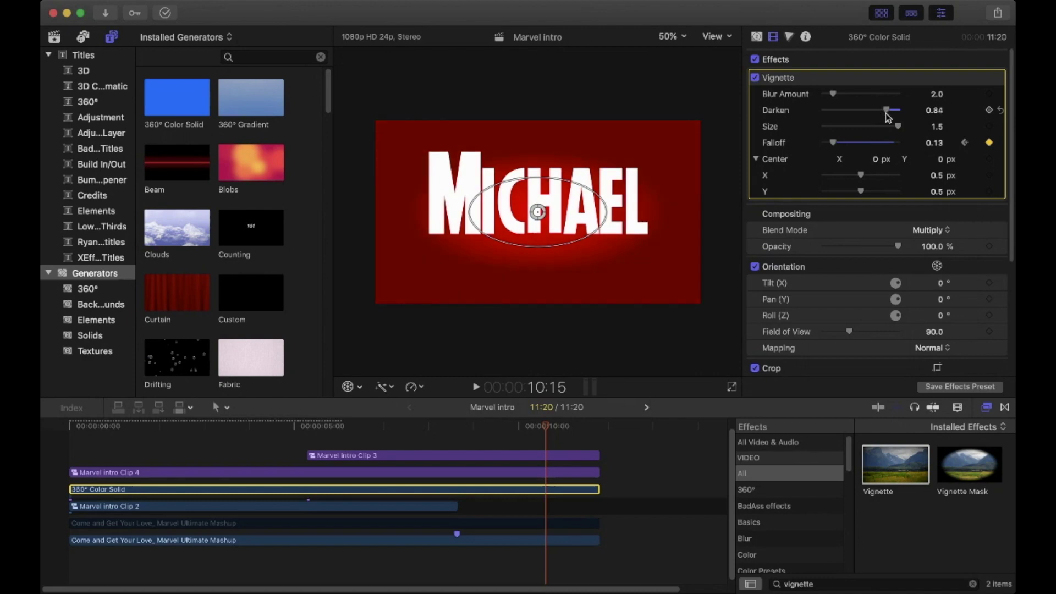
pyautogui.moveTo(895, 114); pyautogui.dragTo(897, 113)
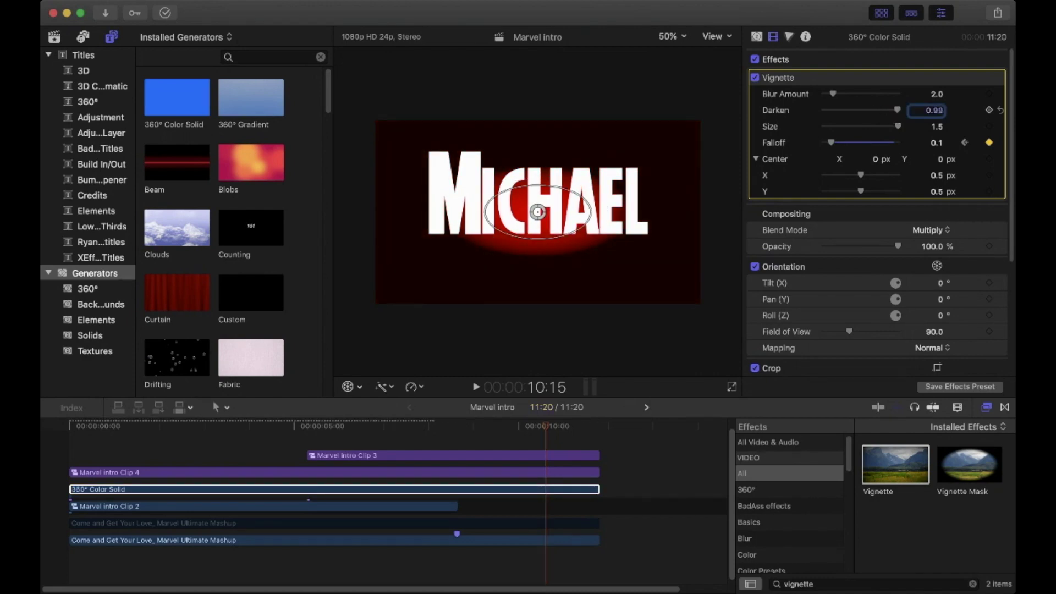
pyautogui.click(432, 425)
pyautogui.press('space')
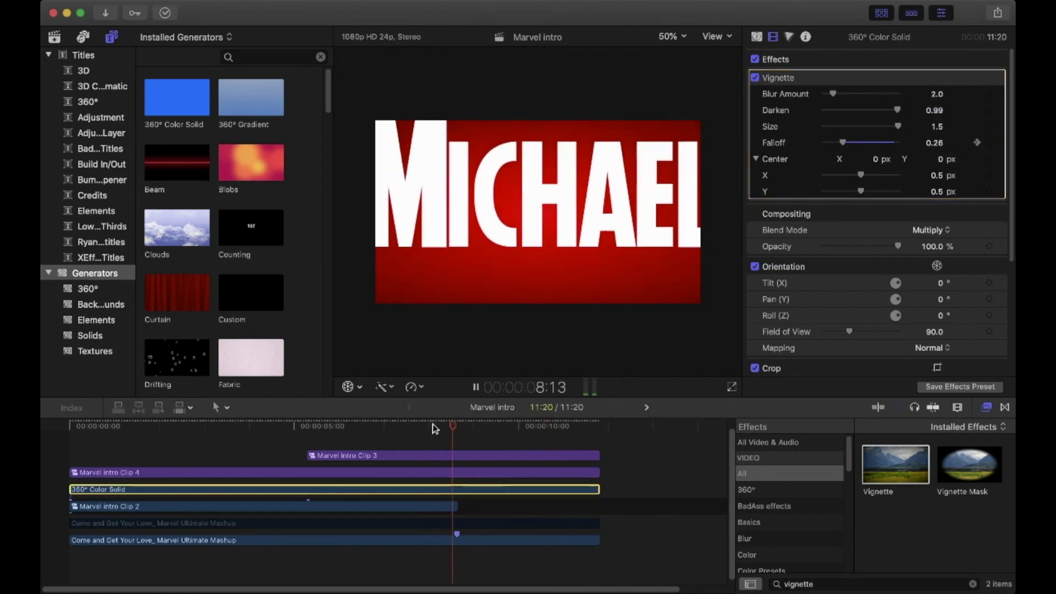
pyautogui.press('space')
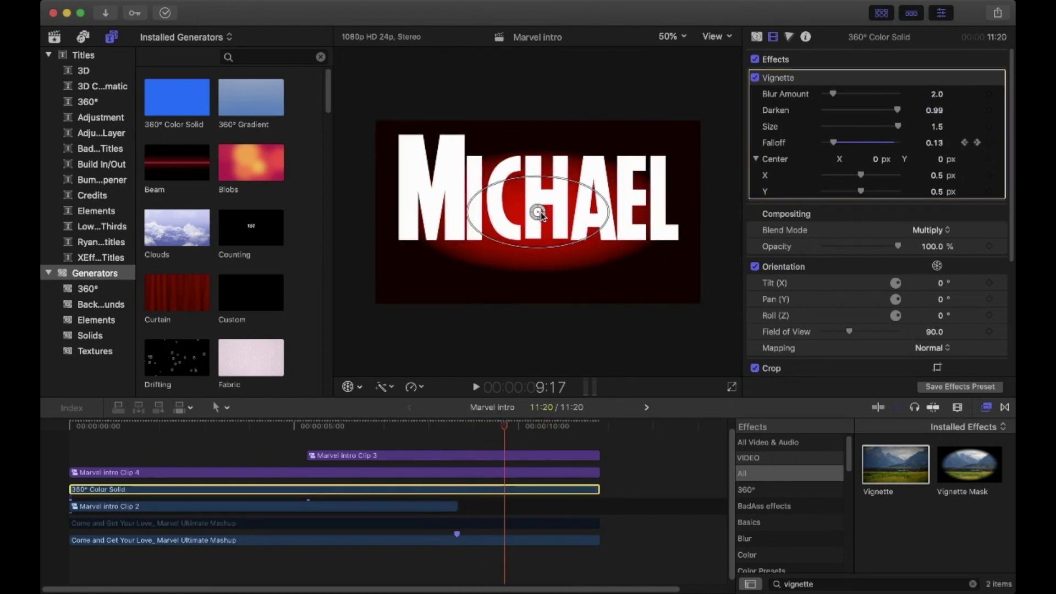
# Move the vignette's center up to Y 0.02 px and play on to 11:10
pyautogui.moveTo(540, 212); pyautogui.dragTo(537, 207)
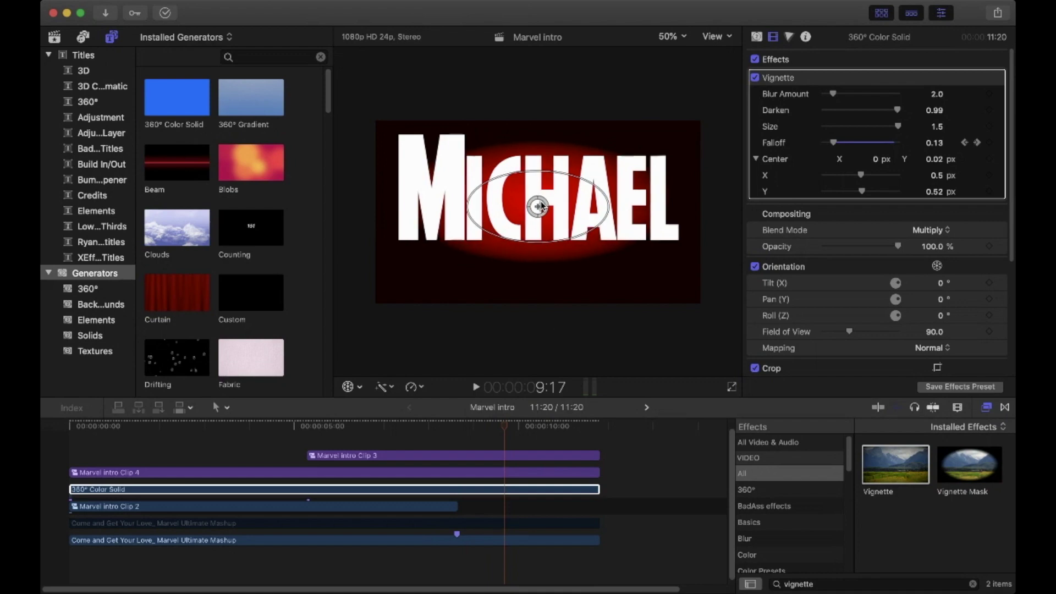
pyautogui.press('space')
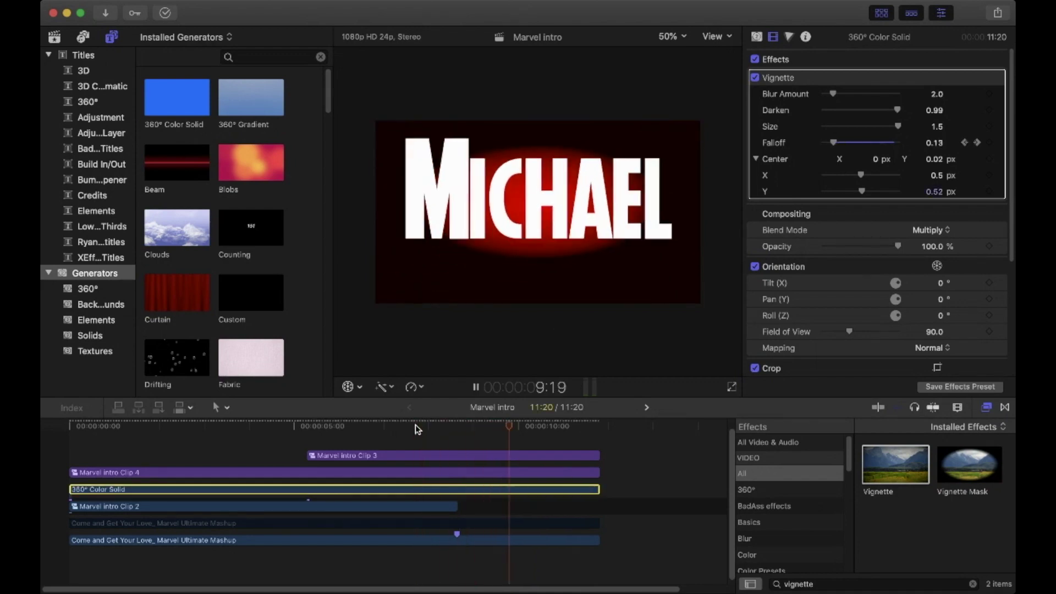
pyautogui.press('space')
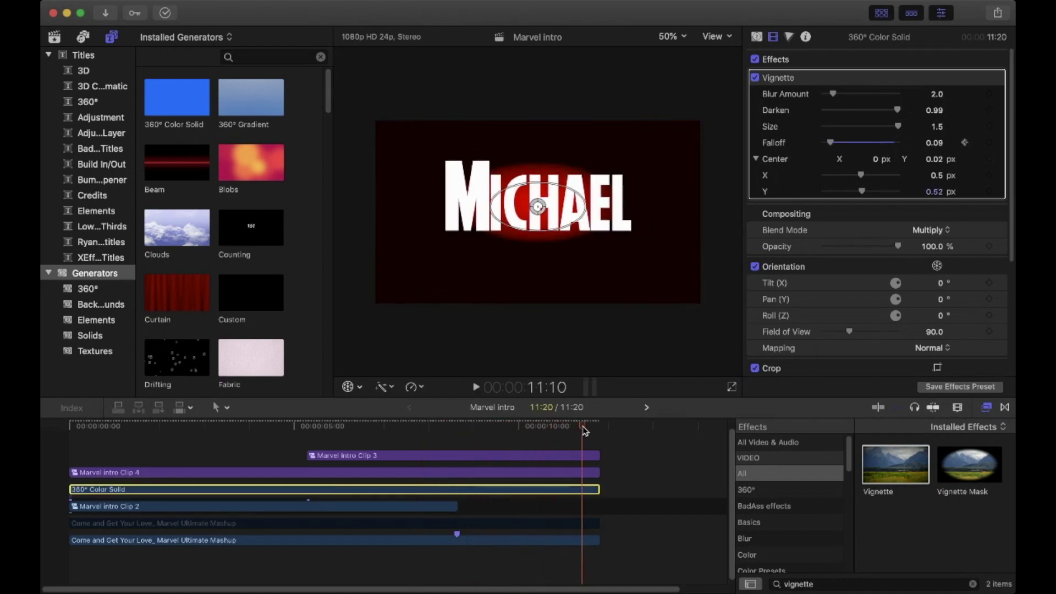
# Keyframe the Vignette's falloff at 0.07 at 11:10 and replay the title's final shrink
pyautogui.moveTo(830, 142); pyautogui.dragTo(830, 146)
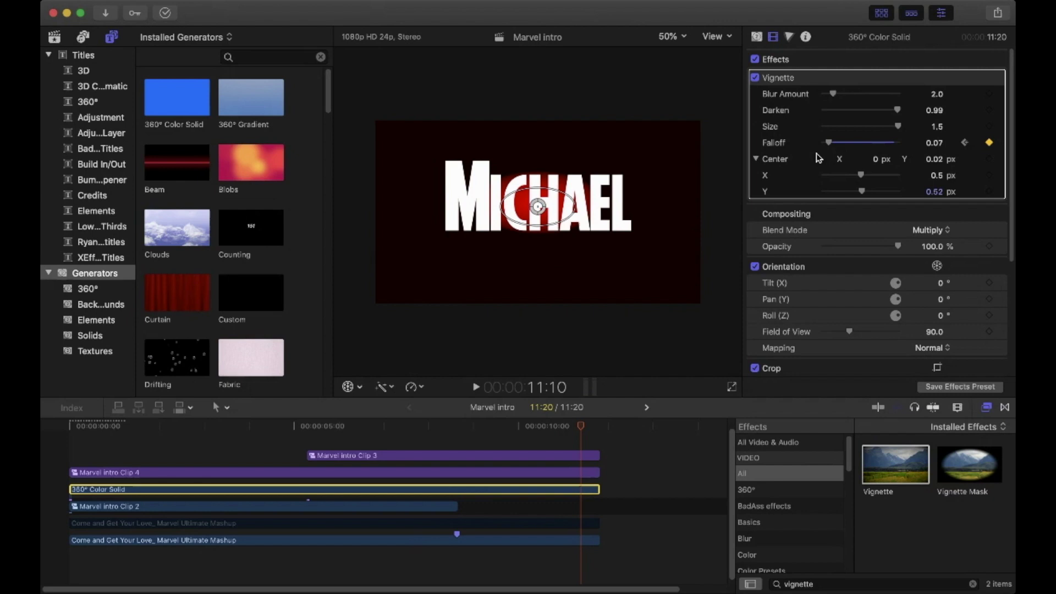
pyautogui.click(467, 426)
pyautogui.press('space')
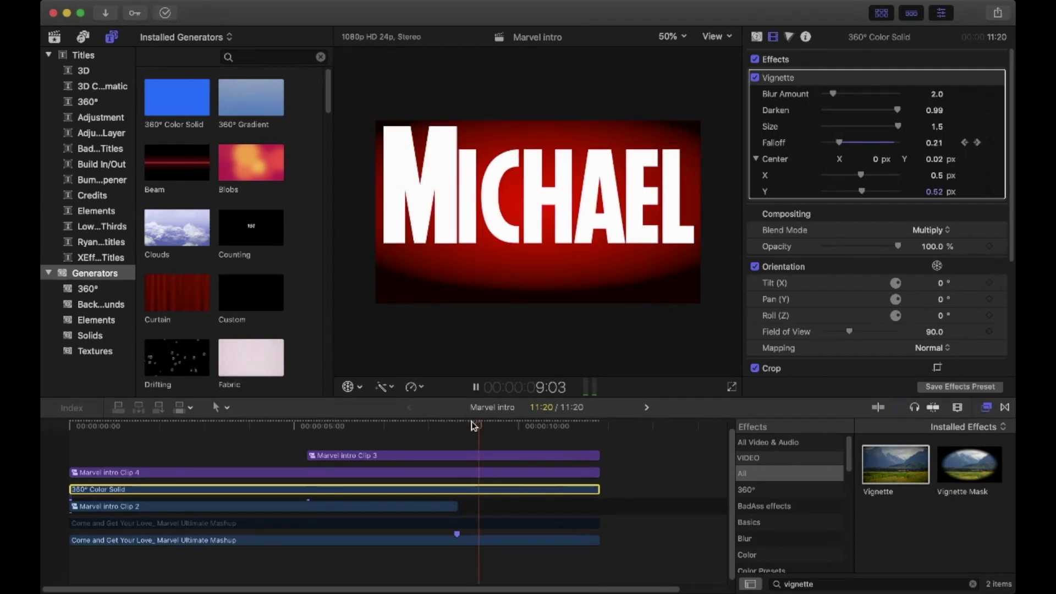
pyautogui.moveTo(528, 428); pyautogui.dragTo(501, 438)
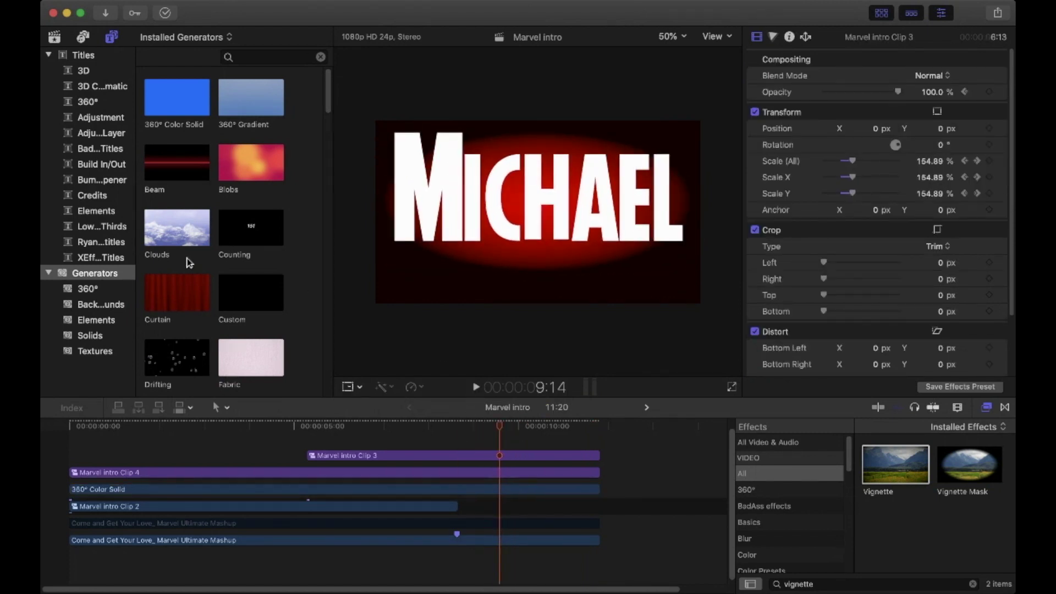
# Connect the Beam generator above the title at 9:11 and set its glow to 1.0
pyautogui.click(85, 59)
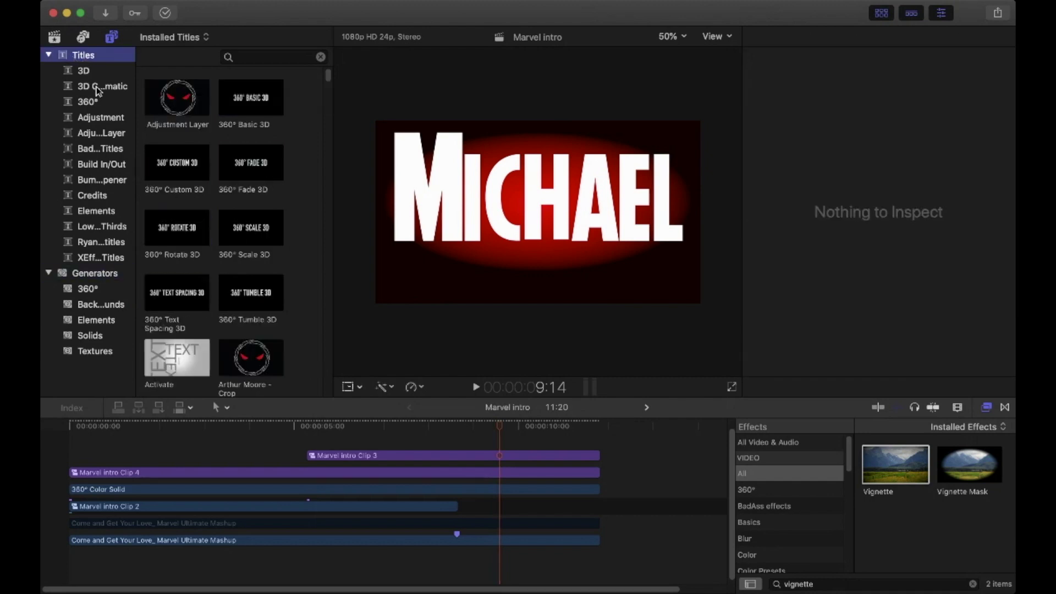
pyautogui.click(85, 278)
pyautogui.click(167, 168)
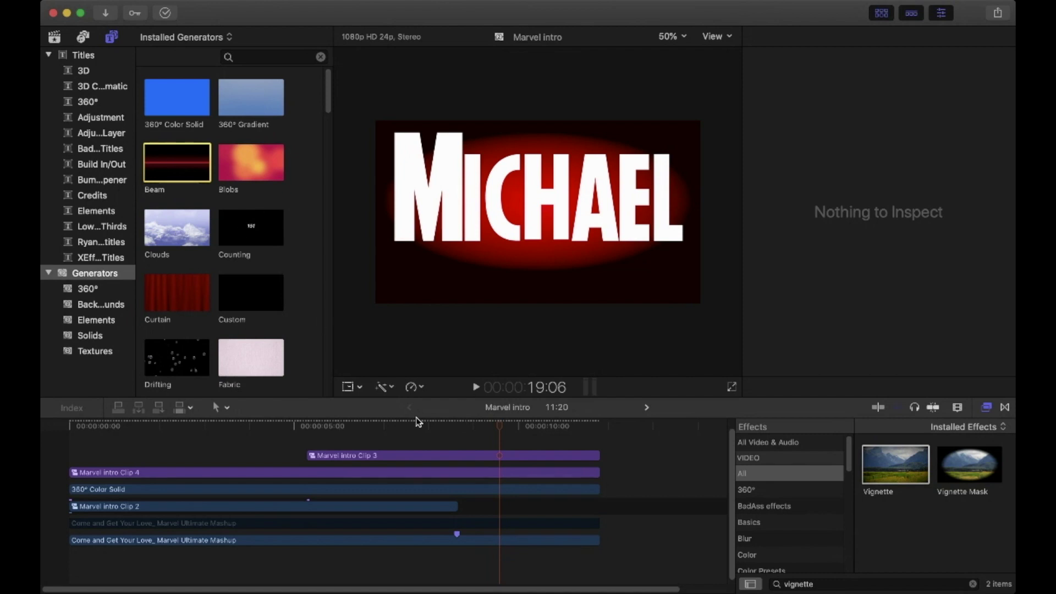
pyautogui.press('q')
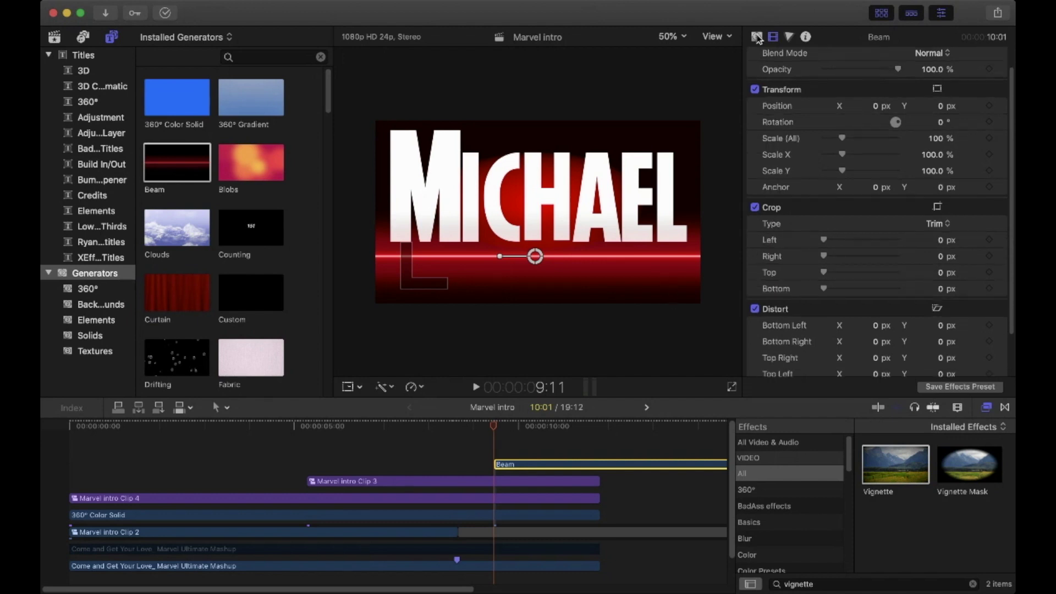
pyautogui.click(756, 36)
pyautogui.moveTo(865, 74); pyautogui.dragTo(819, 74)
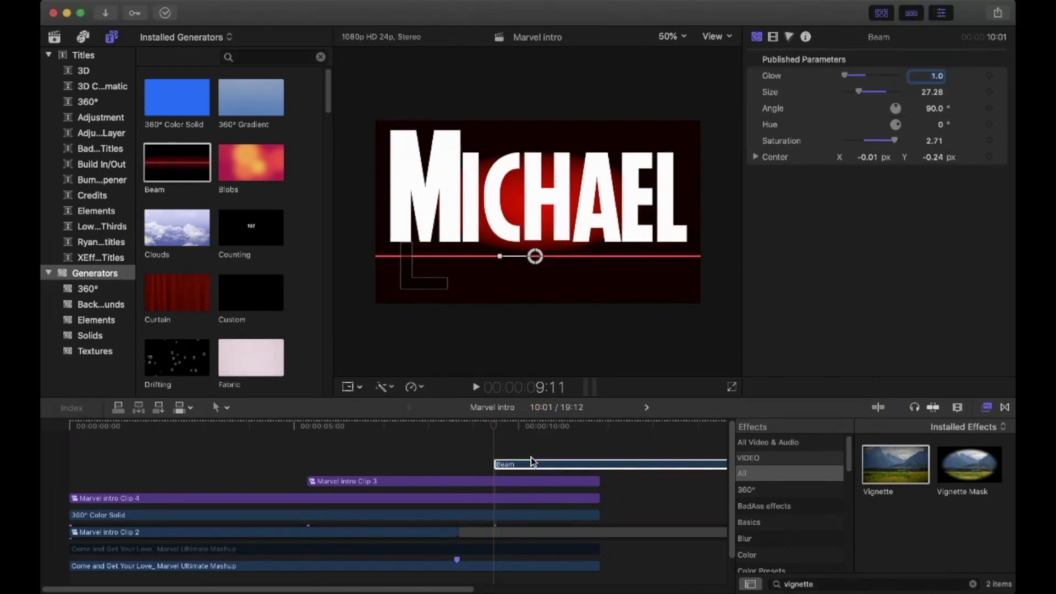
# Crop the Beam by 92.7 px left and 72.2 px right, and raise its center to Y -0.2 px, just below the title
pyautogui.click(773, 37)
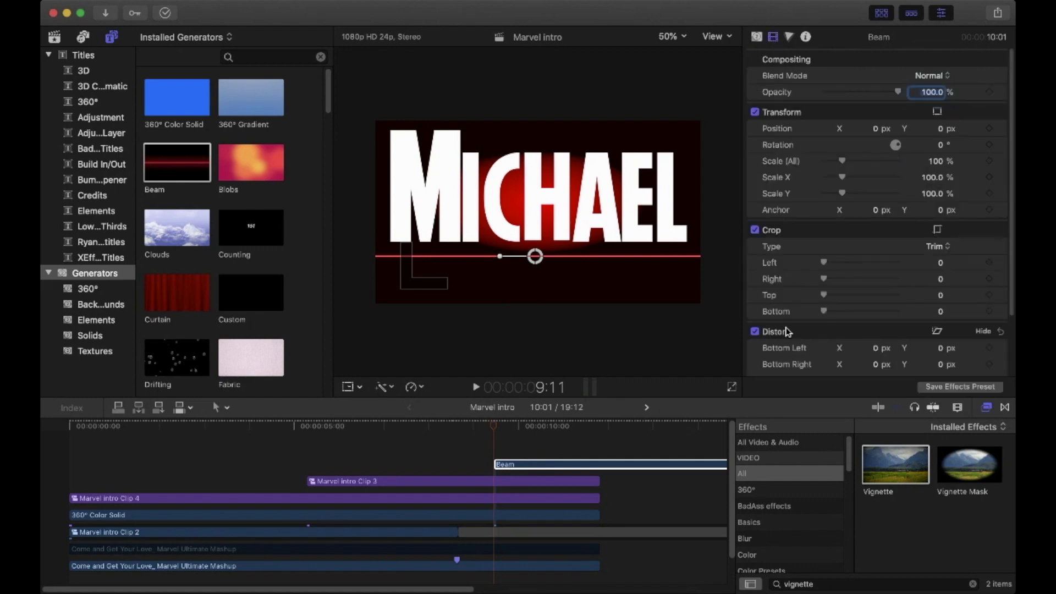
pyautogui.moveTo(915, 264)
pyautogui.mouseDown()
pyautogui.moveTo(915, 212)
pyautogui.moveTo(915, 277)
pyautogui.mouseUp()
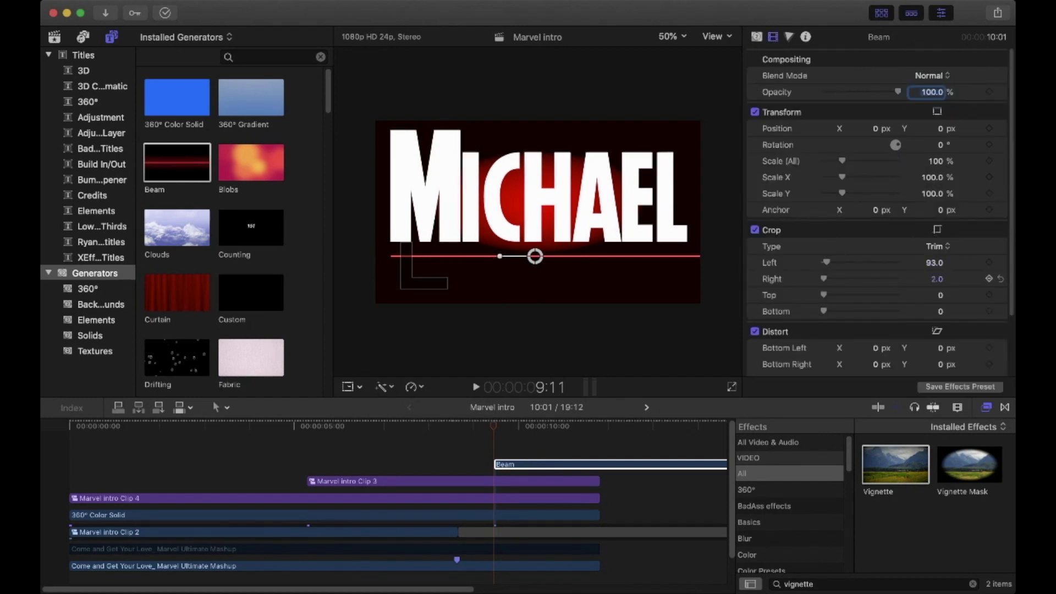
pyautogui.moveTo(915, 241); pyautogui.dragTo(915, 242)
pyautogui.moveTo(534, 256); pyautogui.dragTo(535, 248)
pyautogui.moveTo(933, 260); pyautogui.dragTo(934, 276)
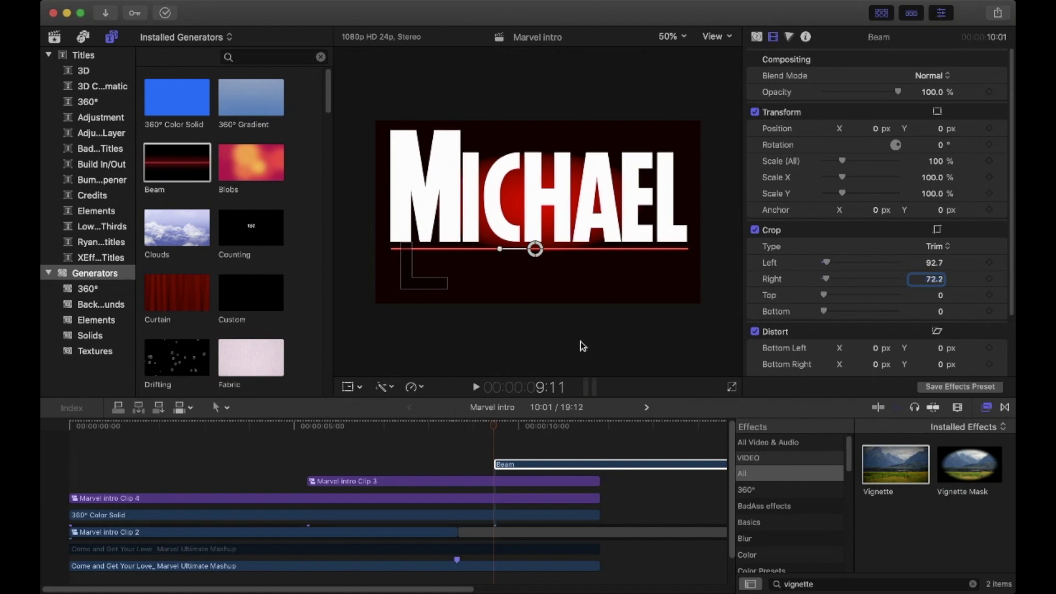
# Add keyframes at 9:11 for the Beam's left and right crop, scale and center
pyautogui.press('space')
pyautogui.click(493, 427)
pyautogui.click(989, 262)
pyautogui.click(988, 279)
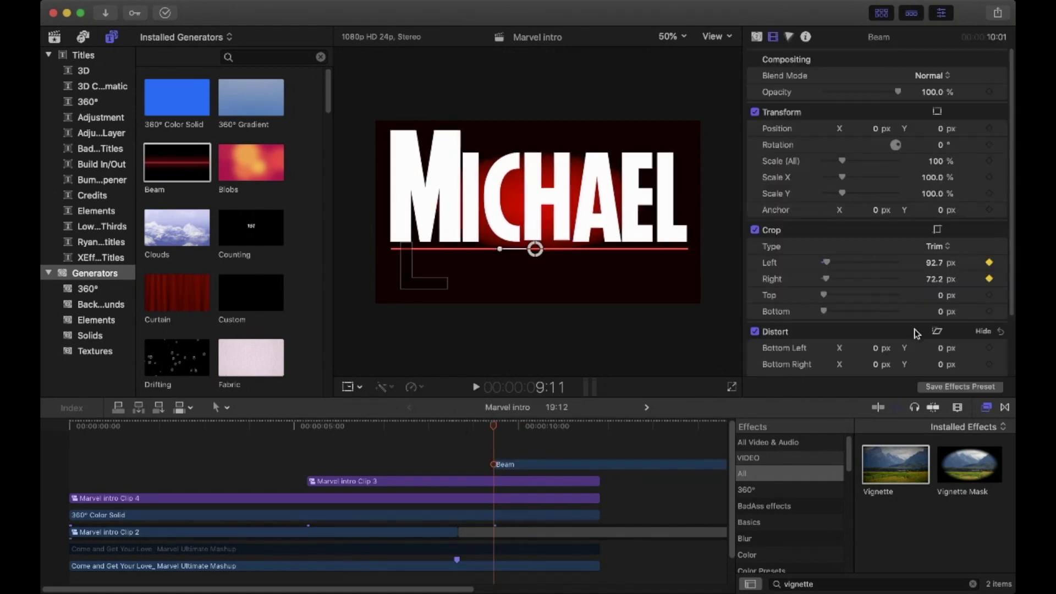
pyautogui.click(989, 160)
pyautogui.click(757, 36)
pyautogui.click(989, 158)
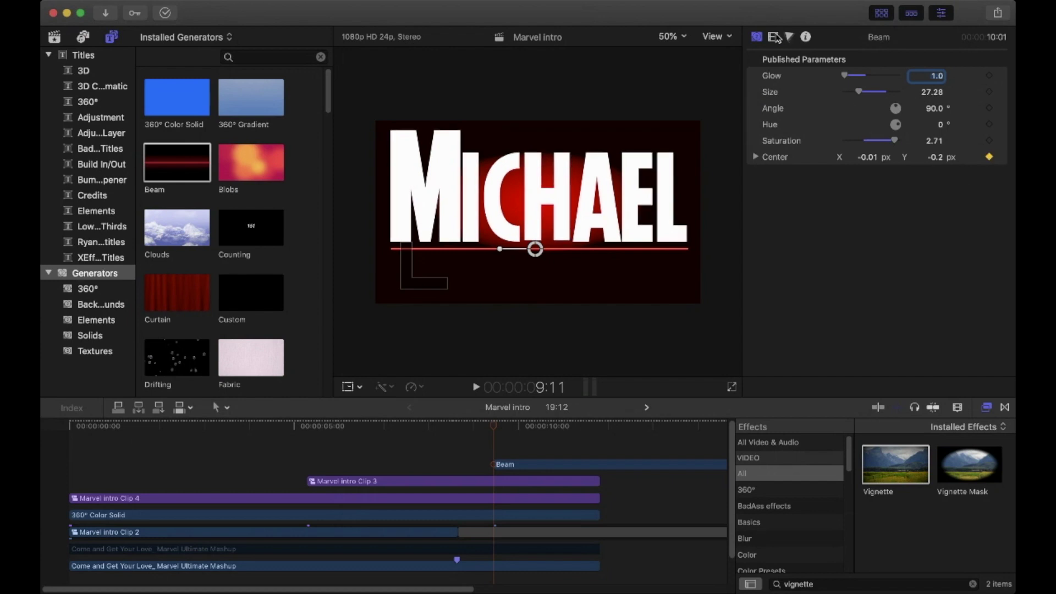
# At 11:03, raise the Beam to Y -0.14 px, crop both ends to the shrunken title's width, and preview the animation
pyautogui.click(773, 36)
pyautogui.press('space')
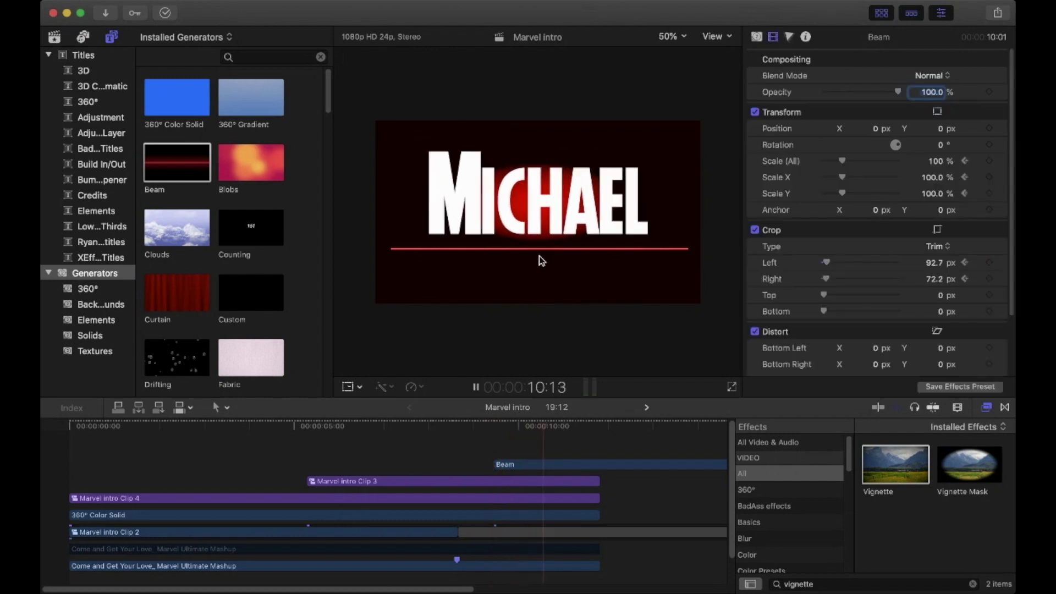
pyautogui.moveTo(535, 250); pyautogui.dragTo(535, 237)
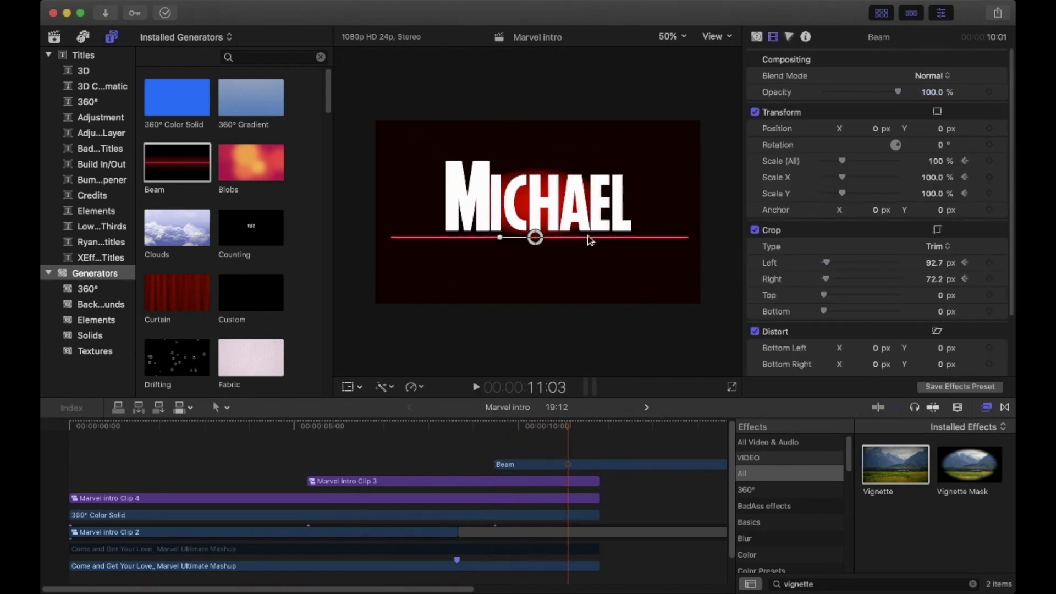
pyautogui.moveTo(831, 265); pyautogui.dragTo(837, 278)
pyautogui.click(494, 433)
pyautogui.press('space')
pyautogui.press('space')
# Keyframe the Beam's size of 27.28 at 9:21
pyautogui.click(495, 431)
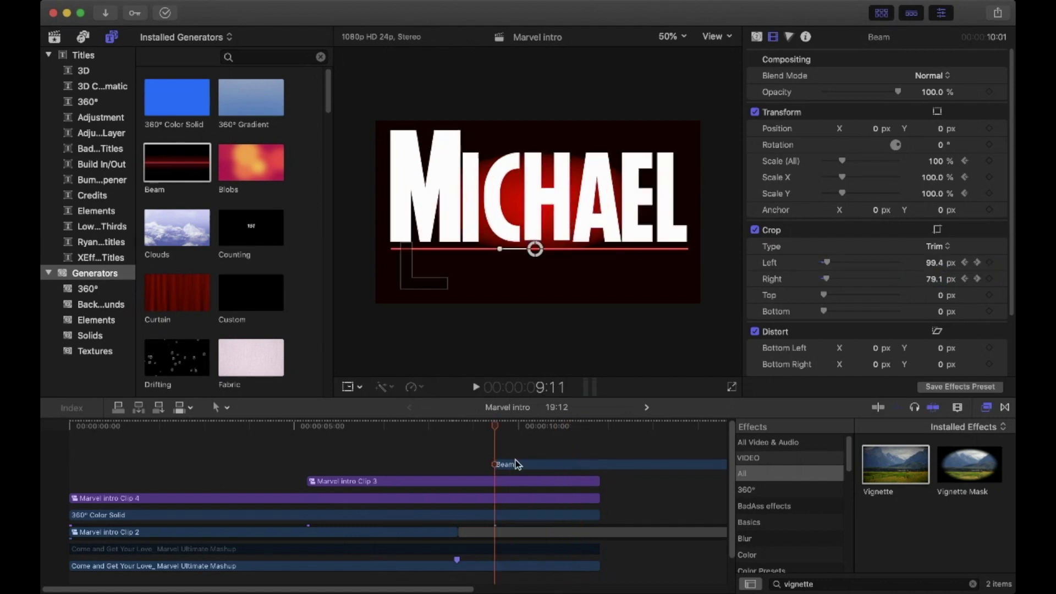
pyautogui.click(516, 465)
pyautogui.click(757, 37)
pyautogui.press('space')
pyautogui.click(988, 92)
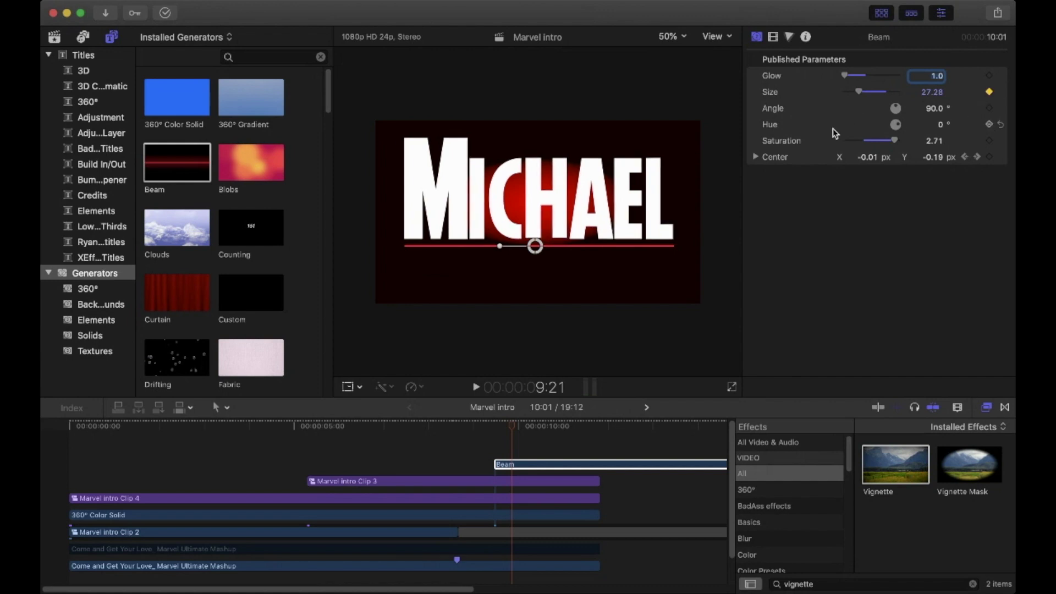
# Set the Beam's size to 1.0 at its first frame, 9:11, and preview the line growing thicker
pyautogui.moveTo(512, 426); pyautogui.dragTo(494, 428)
pyautogui.press('Left')
pyautogui.press('Right')
pyautogui.moveTo(859, 93); pyautogui.dragTo(843, 93)
pyautogui.press('space')
pyautogui.press('space')
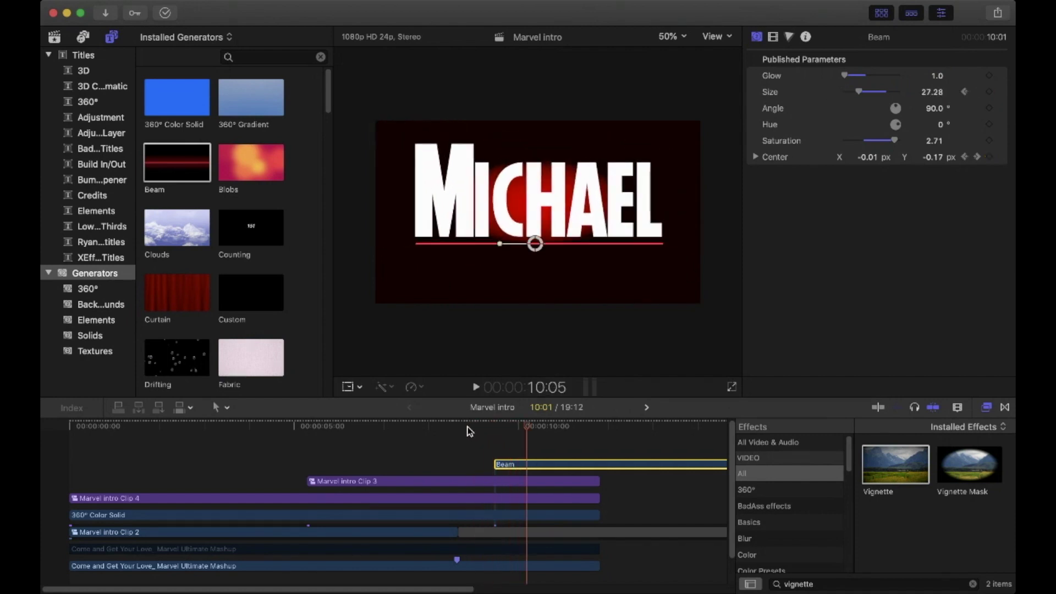
# Duplicate the Beam clip onto a layer directly above the original, starting at 9:11
pyautogui.click(504, 429)
pyautogui.moveTo(509, 428); pyautogui.dragTo(500, 431)
pyautogui.click(530, 462)
pyautogui.moveTo(531, 465); pyautogui.dragTo(531, 466)
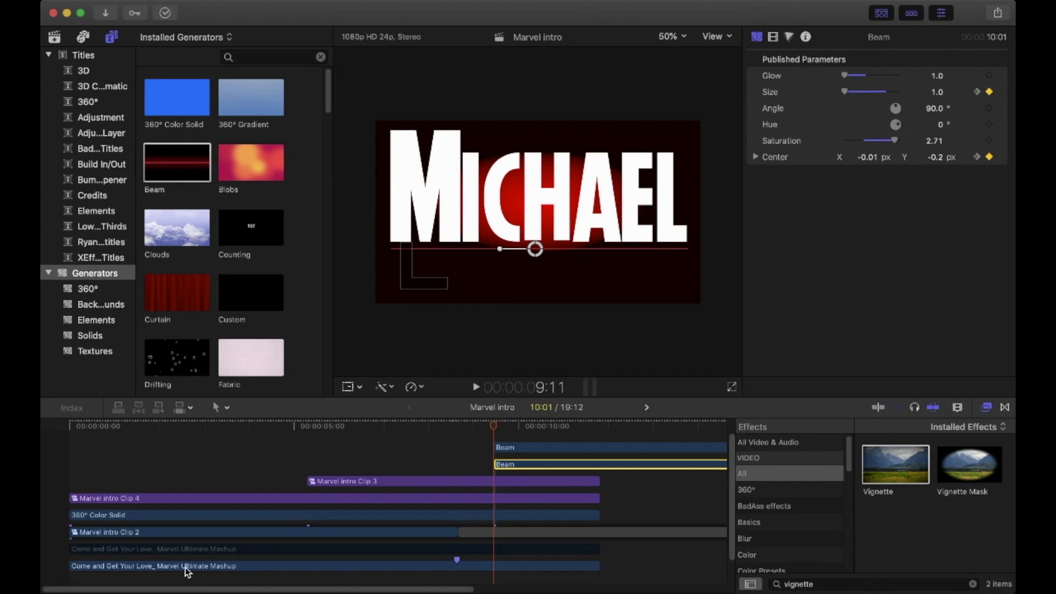
pyautogui.press('super+Tab')
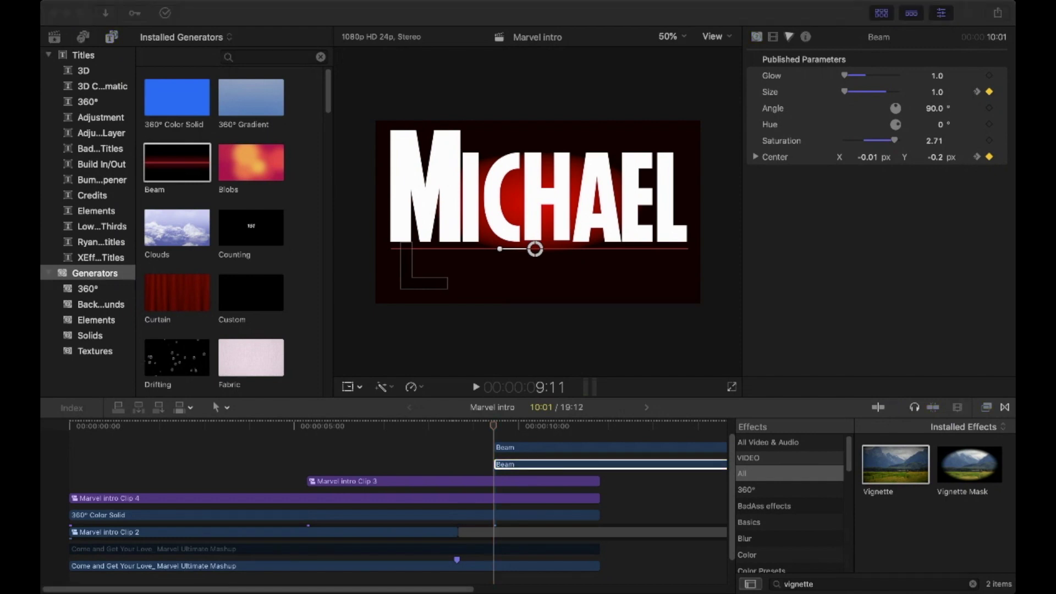
pyautogui.press('super+Tab')
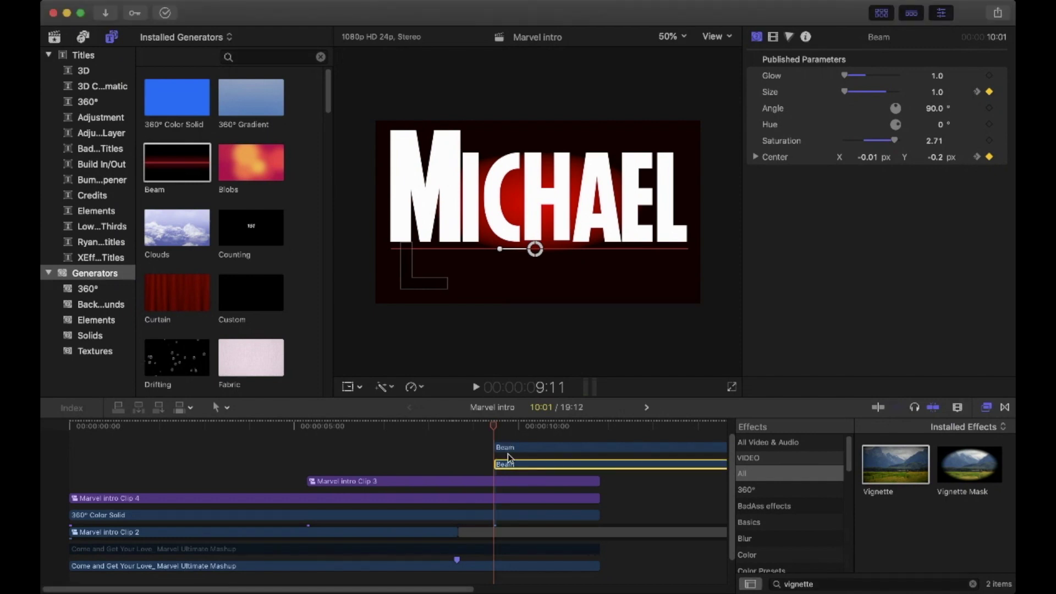
# Lower one Beam's center to Y -0.25 px at 11:03 and desaturate both Beams, with the lower clip at -1.0
pyautogui.press('space')
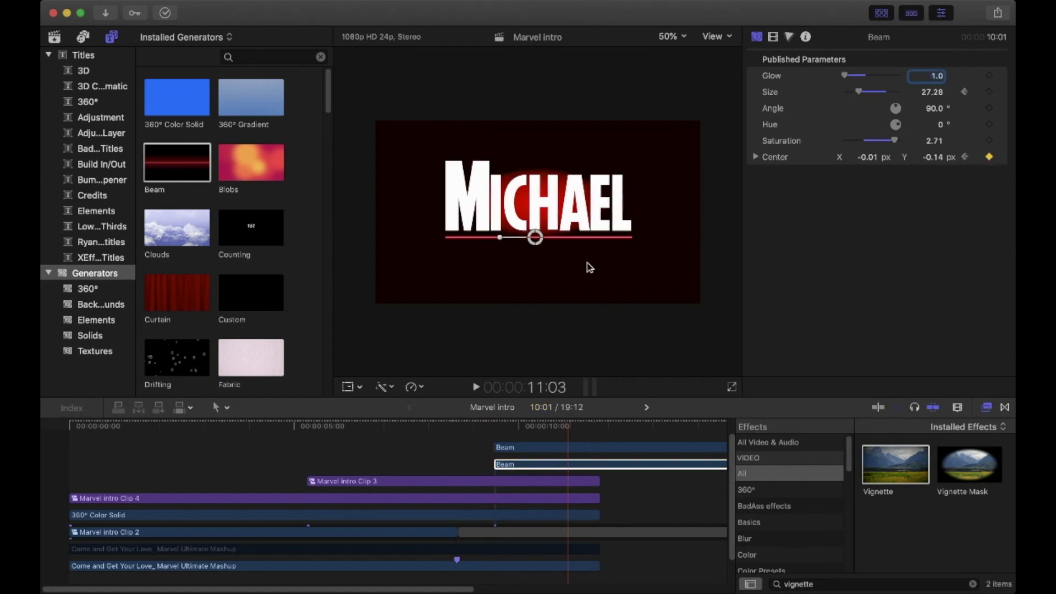
pyautogui.moveTo(536, 241); pyautogui.dragTo(537, 266)
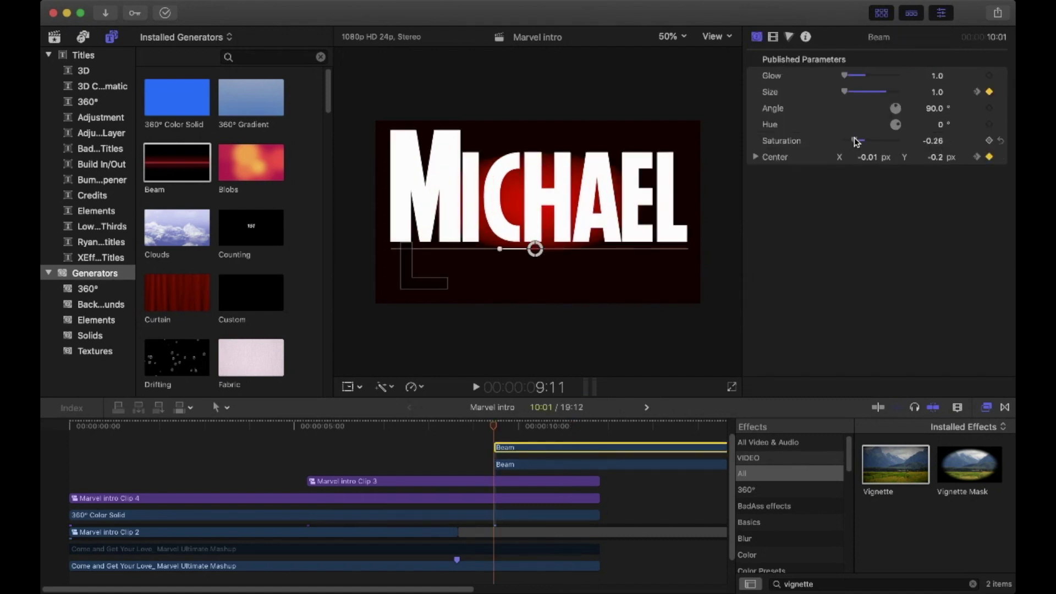
pyautogui.click(512, 548)
pyautogui.moveTo(512, 426); pyautogui.dragTo(578, 426)
pyautogui.click(586, 464)
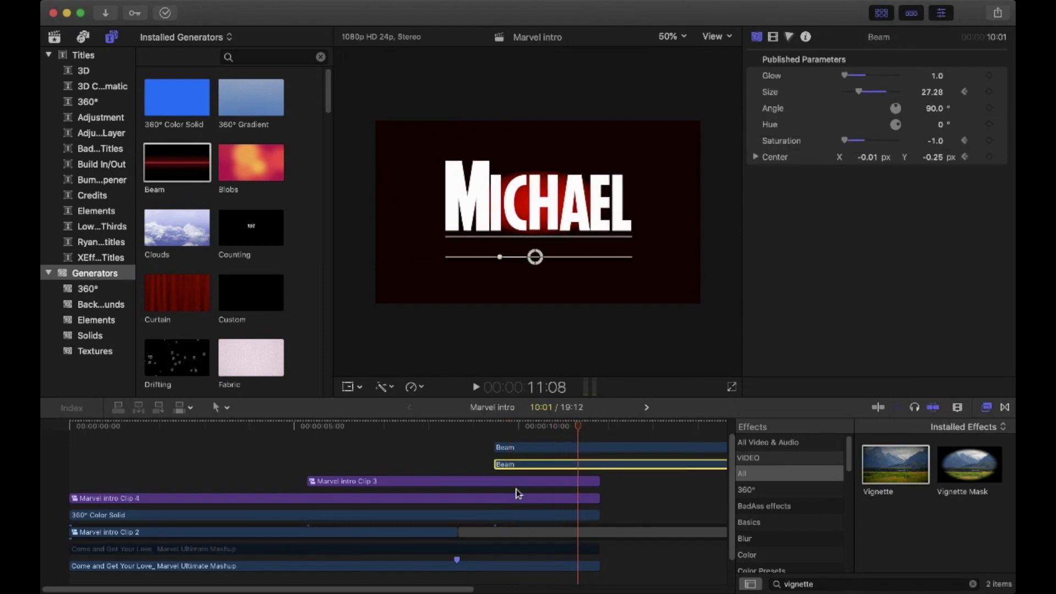
# Add a Basic Title reading "Studios" on a layer beneath the two Beam clips, starting at the same frame as the Beams
pyautogui.click(83, 55)
pyautogui.click(259, 58)
pyautogui.write('basic')
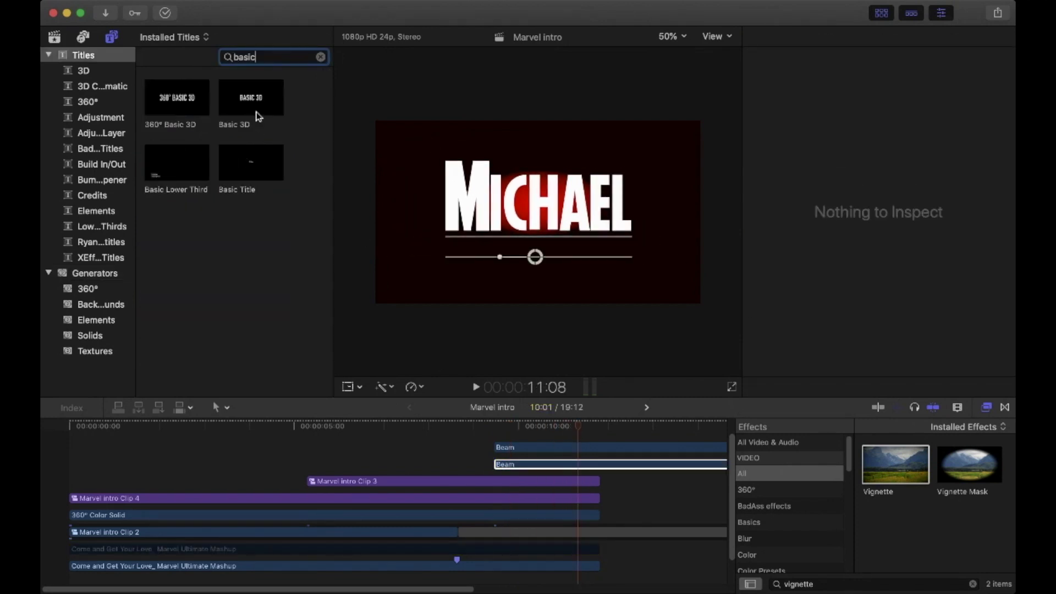
pyautogui.moveTo(246, 164); pyautogui.dragTo(530, 464)
pyautogui.click(786, 109)
pyautogui.write('Studios')
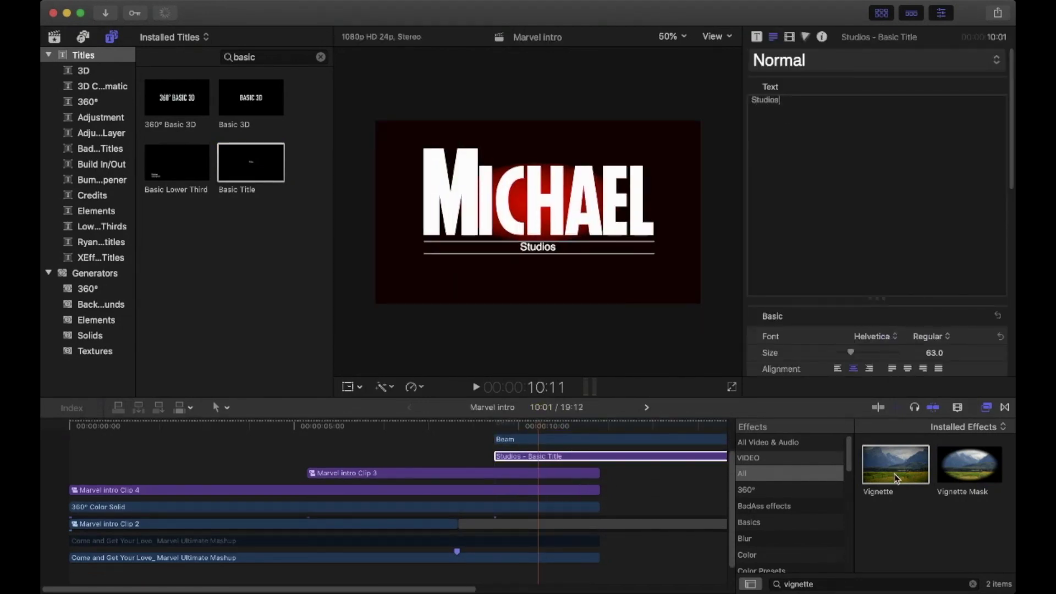
# Format the Studios title in the Marvel font at size 126 with All Caps enabled
pyautogui.click(873, 431)
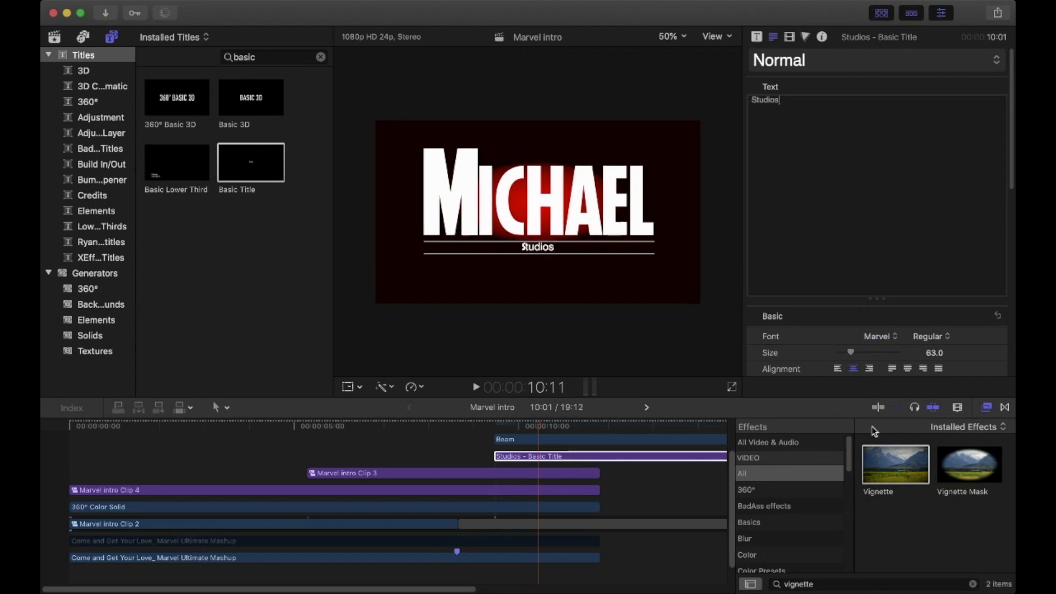
pyautogui.scroll(-5, 874, 360)
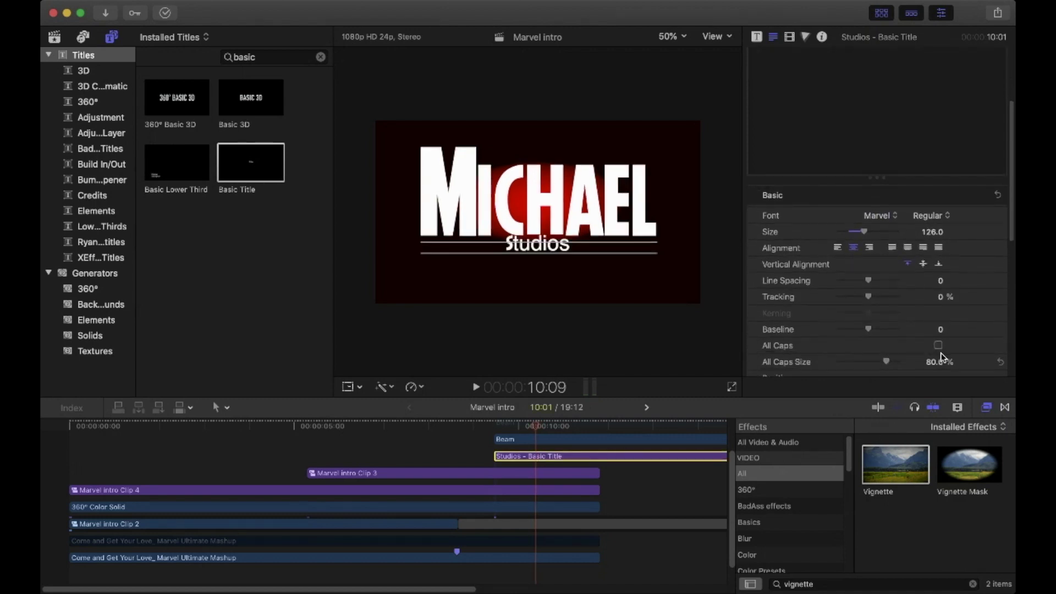
pyautogui.click(938, 346)
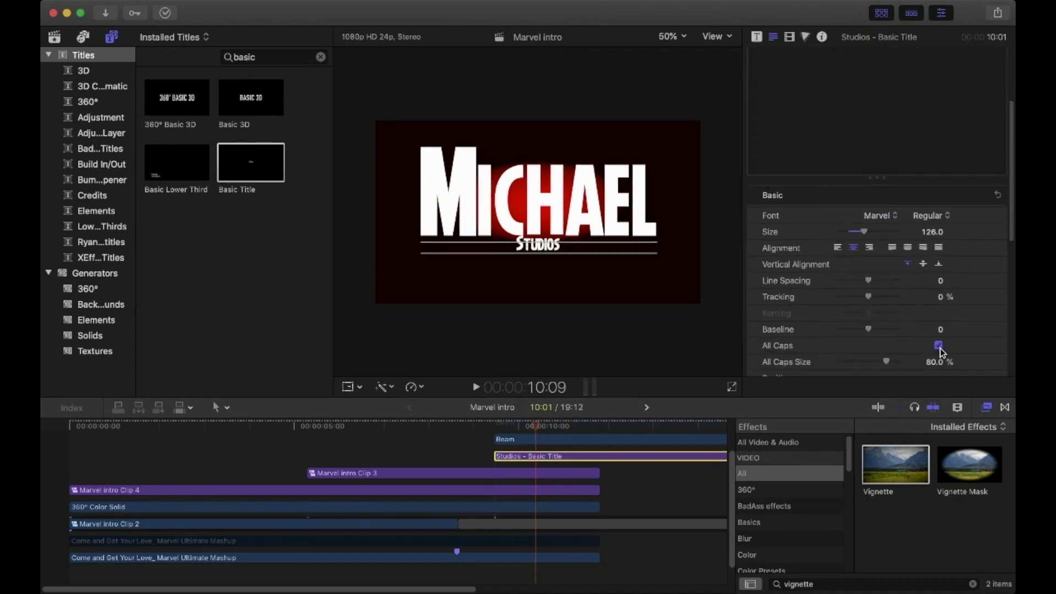
pyautogui.click(177, 541)
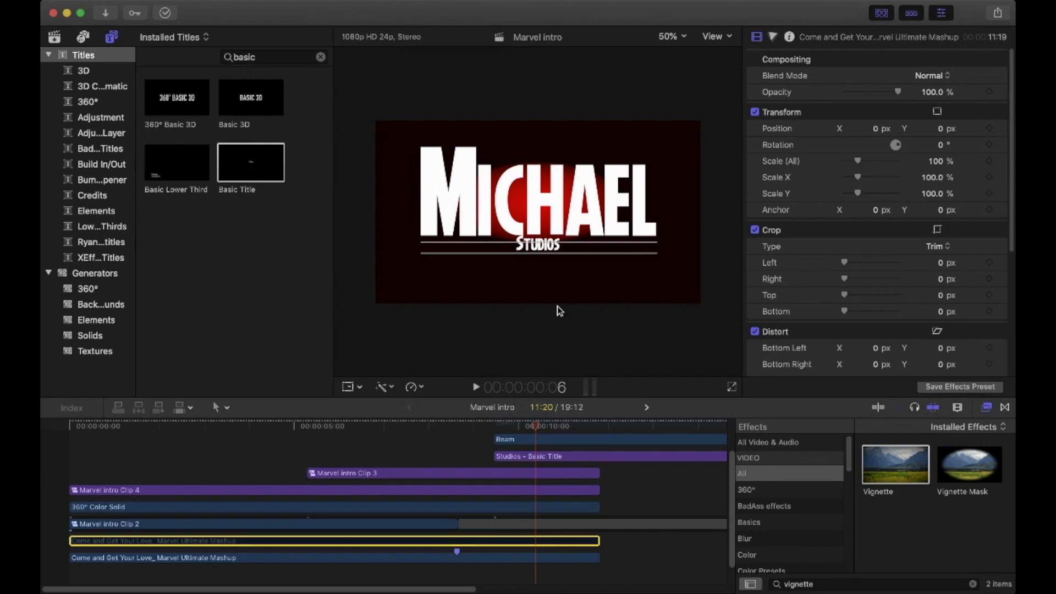
# At about 11:07, move the Studios title down between the two lines, widen its tracking and reduce its size to 91
pyautogui.moveTo(536, 424); pyautogui.dragTo(591, 423)
pyautogui.click(597, 457)
pyautogui.moveTo(538, 245); pyautogui.dragTo(539, 251)
pyautogui.scroll(-4, 882, 305)
pyautogui.moveTo(868, 314); pyautogui.dragTo(896, 315)
pyautogui.moveTo(864, 353); pyautogui.dragTo(854, 355)
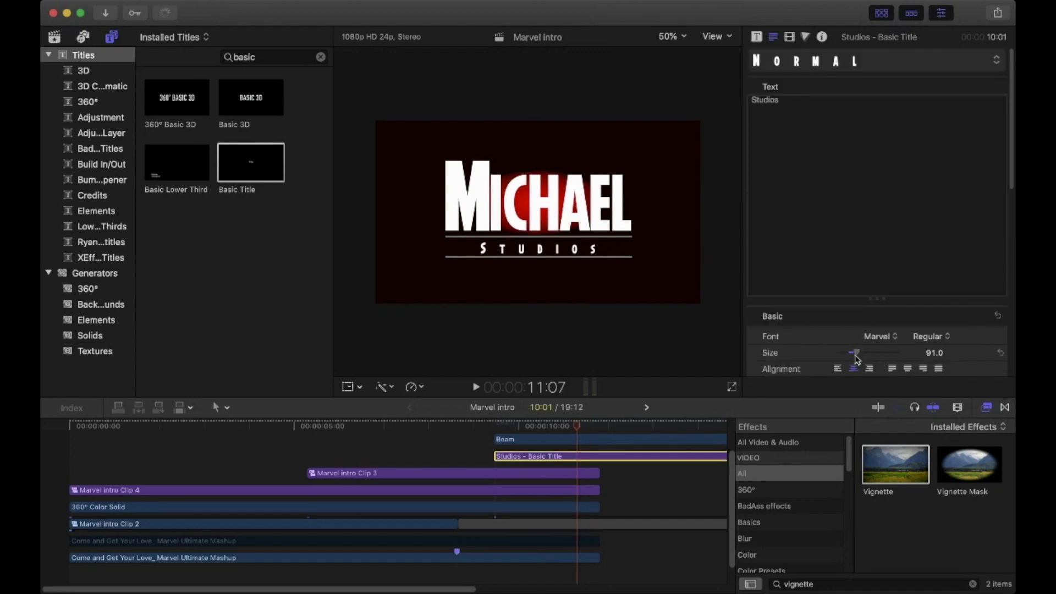
# Nudge the Studios title up, set its size to 83 and raise its tracking beyond 100 % until it spans the lines' width
pyautogui.moveTo(546, 257); pyautogui.dragTo(547, 253)
pyautogui.moveTo(854, 354); pyautogui.dragTo(853, 352)
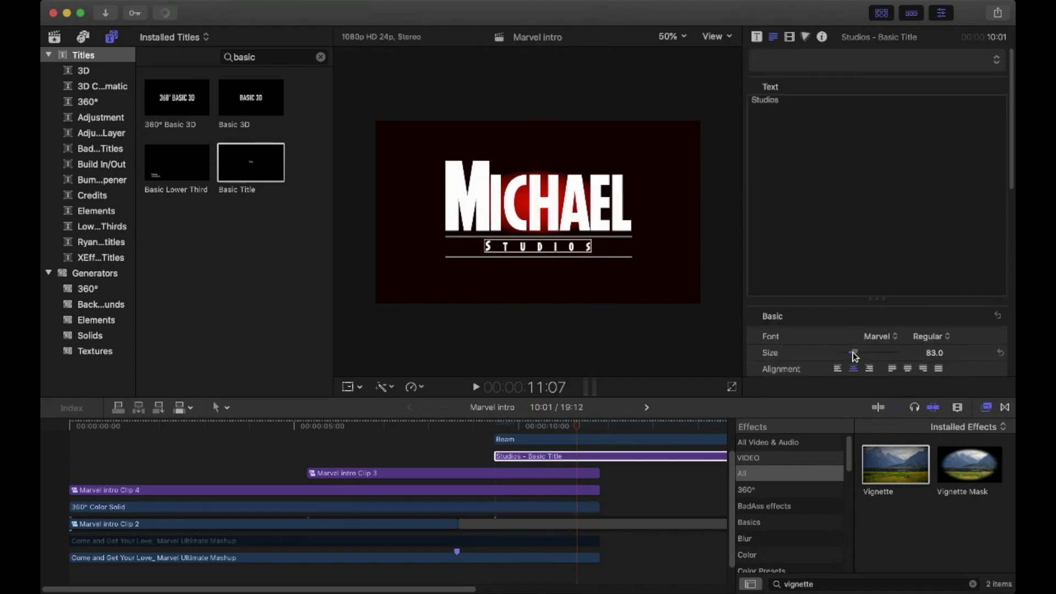
pyautogui.scroll(-4, 777, 335)
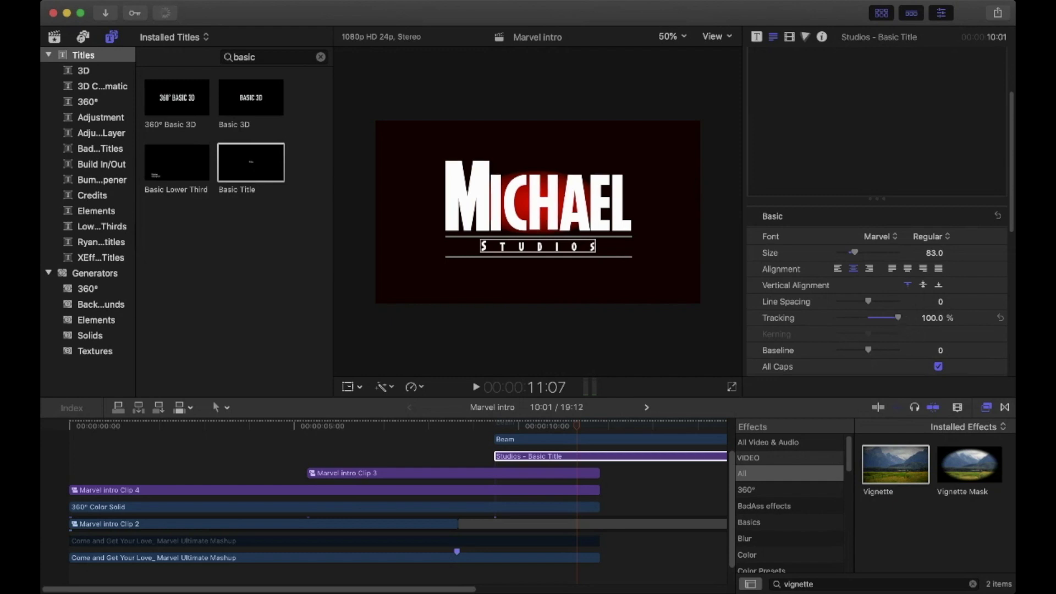
pyautogui.moveTo(931, 318); pyautogui.dragTo(931, 290)
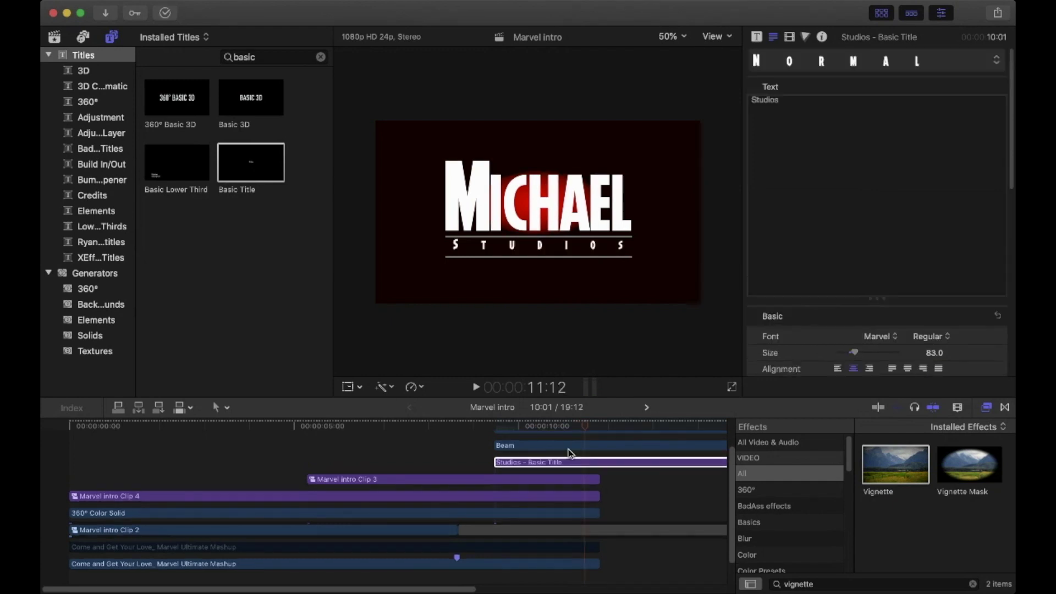
# Raise the lower line's Beam center to Y -0.22 px at 11:03 and check the animation along the timeline
pyautogui.click(569, 445)
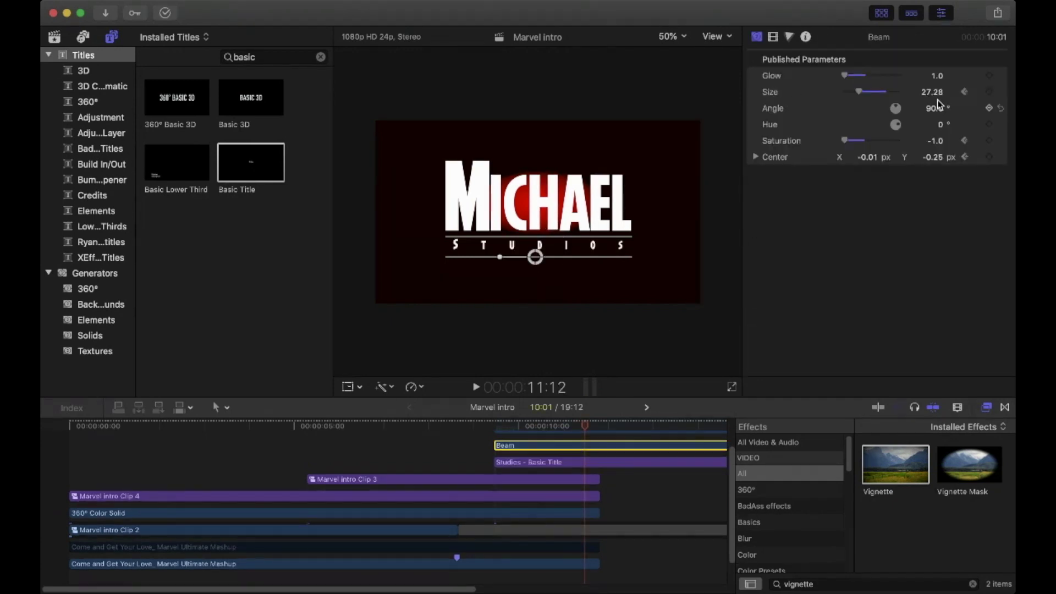
pyautogui.click(964, 157)
pyautogui.moveTo(535, 257); pyautogui.dragTo(535, 252)
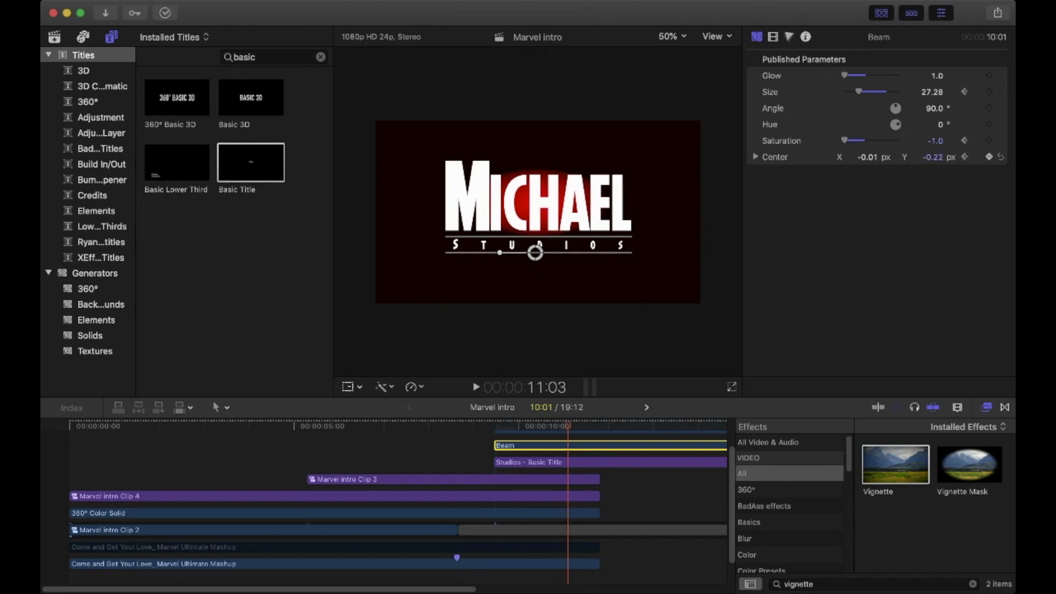
pyautogui.moveTo(491, 429); pyautogui.dragTo(587, 429)
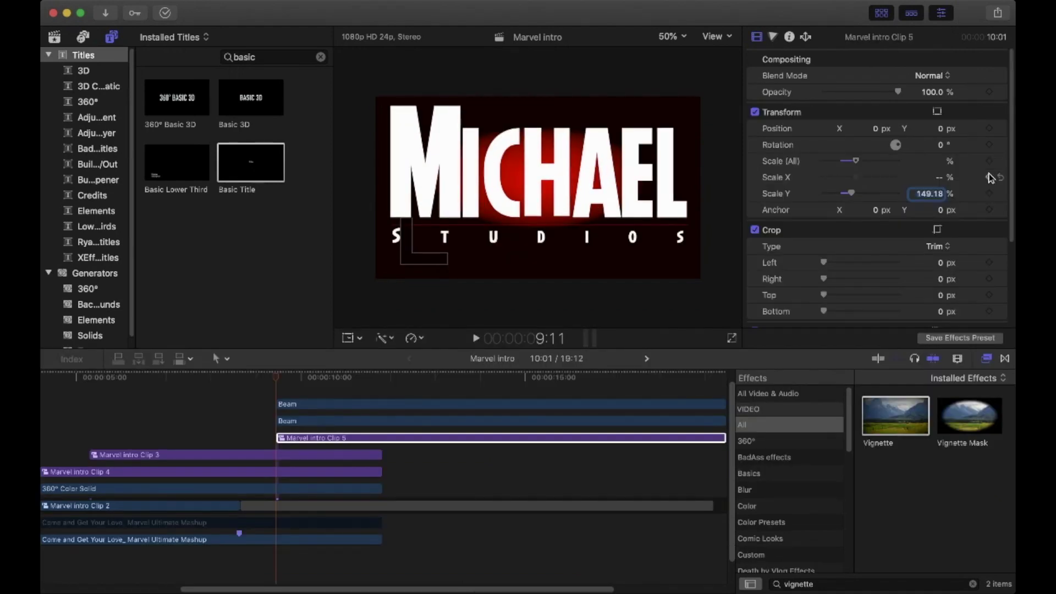
# Keyframe the scale of the Studios compound clip at its first frame, 9:11, with Scale Y at 149.18 %, and preview it
pyautogui.click(989, 194)
pyautogui.click(284, 379)
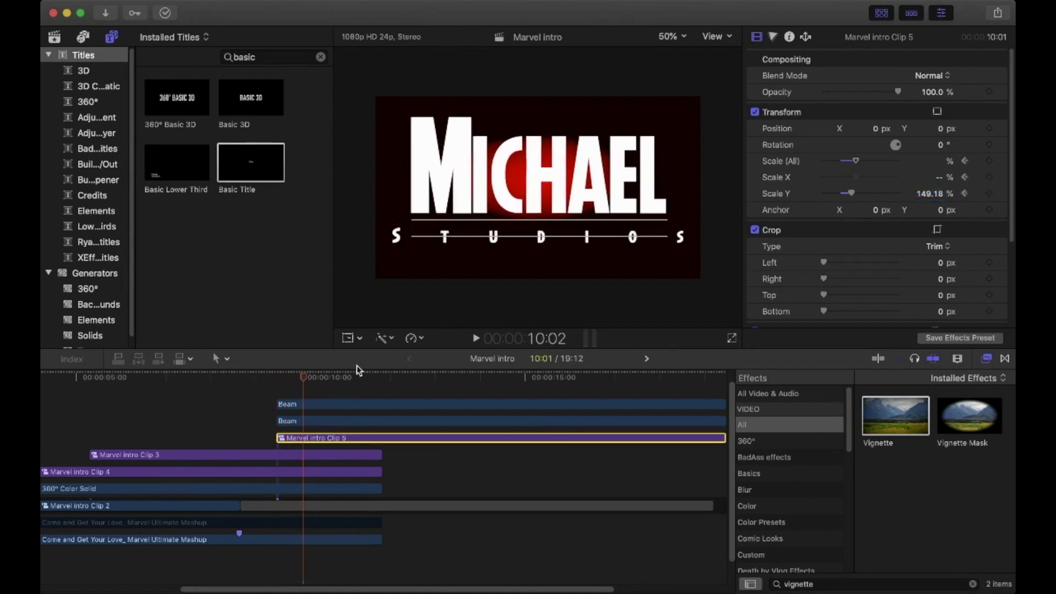
pyautogui.press('Up')
pyautogui.press('space')
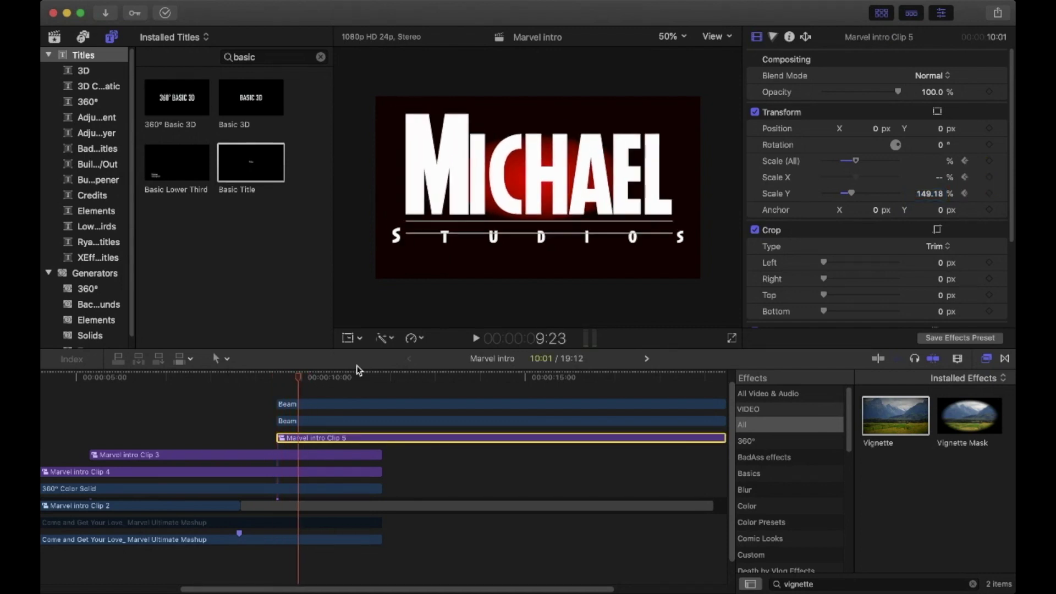
# Keyframe the Studios compound clip at 11:03 with Scale X 63.67 % and Scale Y 98.16 %, and preview the shrink from 9:11
pyautogui.press('Right')
pyautogui.press('Right')
pyautogui.press('Right')
pyautogui.press('Right')
pyautogui.press('Right')
pyautogui.press('Right')
pyautogui.press('Right')
pyautogui.press('Right')
pyautogui.press('Right')
pyautogui.press('Right')
pyautogui.press('Right')
pyautogui.press('Right')
pyautogui.press('Right')
pyautogui.press('Right')
pyautogui.press('Right')
pyautogui.press('Right')
pyautogui.press('Right')
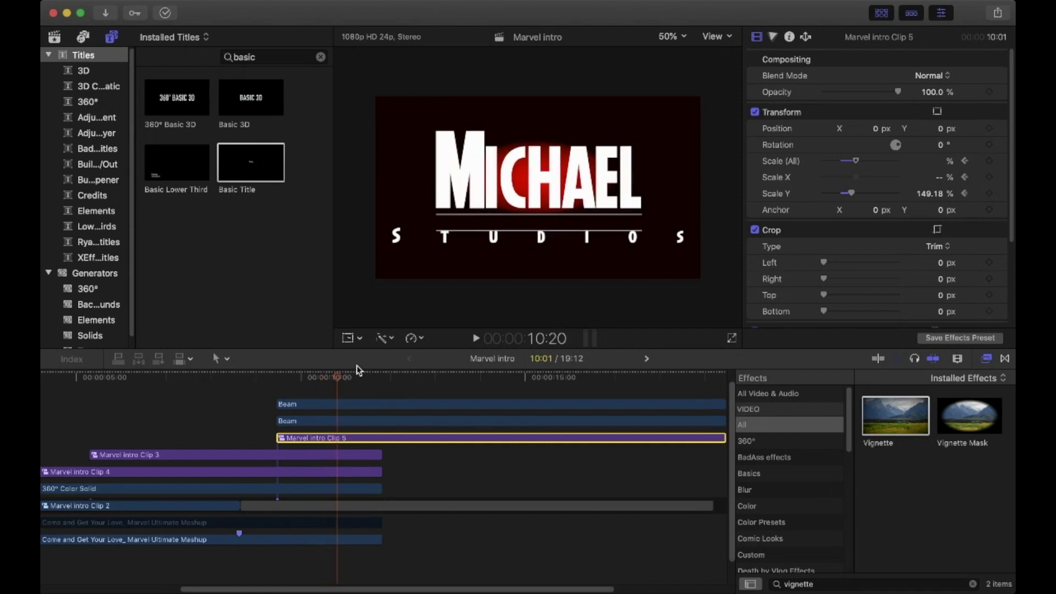
pyautogui.press('Left')
pyautogui.press('Left')
pyautogui.press('Left')
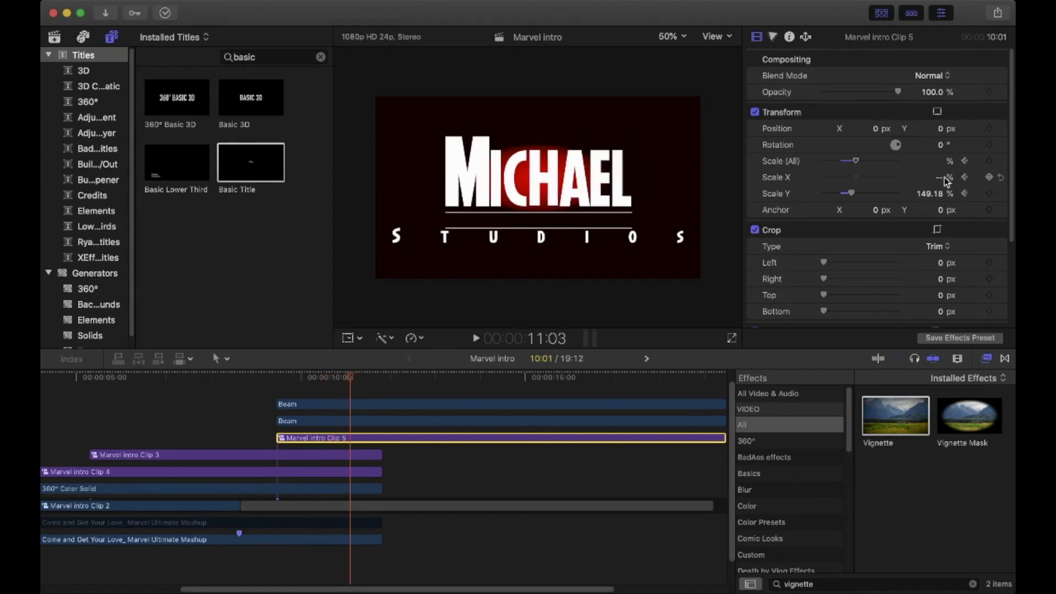
pyautogui.moveTo(851, 193)
pyautogui.mouseDown()
pyautogui.moveTo(841, 194)
pyautogui.moveTo(845, 177)
pyautogui.moveTo(834, 181)
pyautogui.mouseUp()
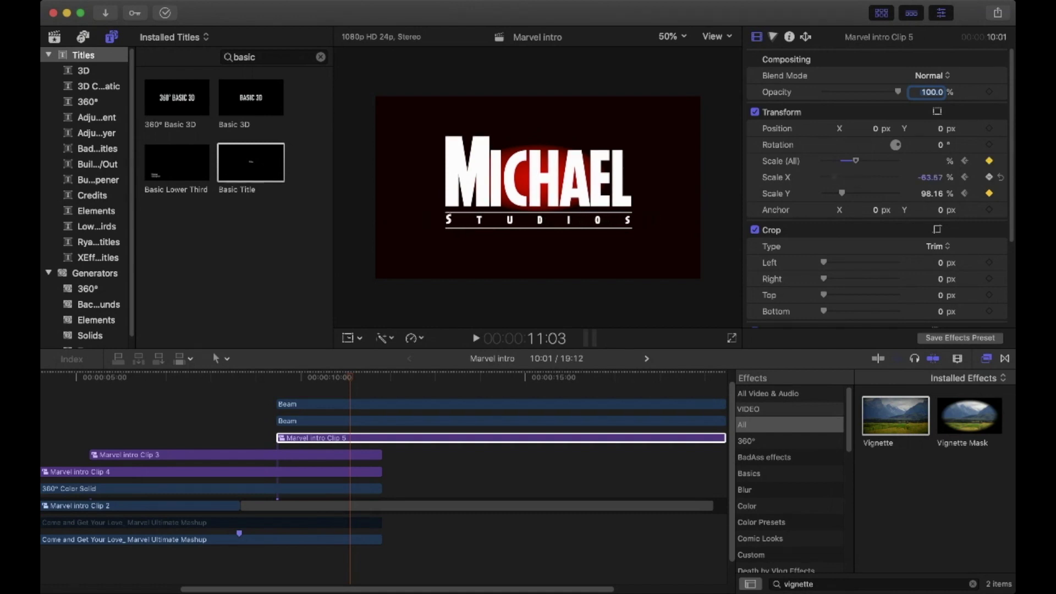
pyautogui.click(277, 379)
pyautogui.press('space')
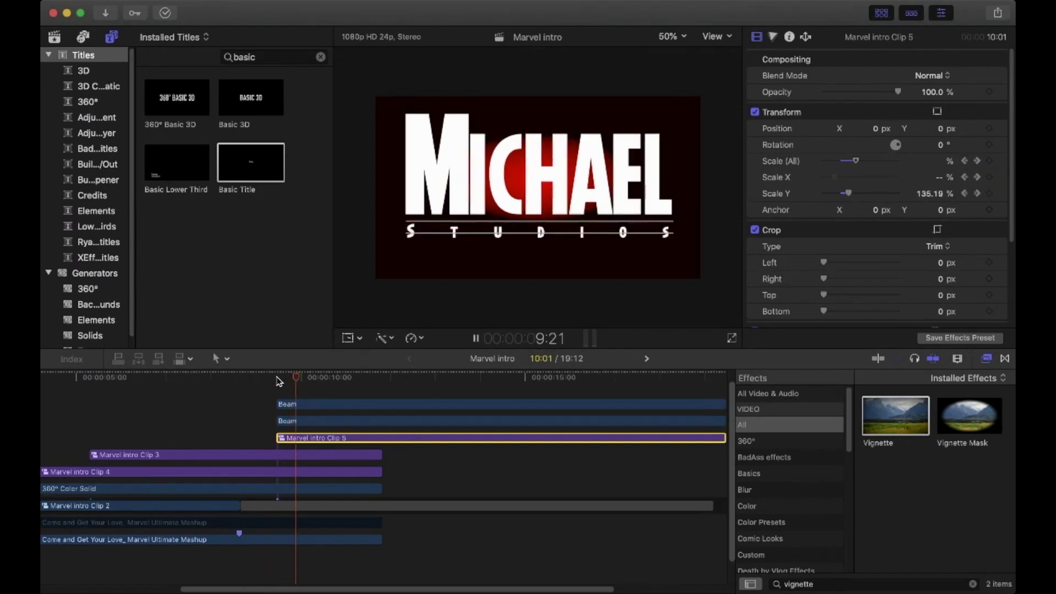
pyautogui.press('space')
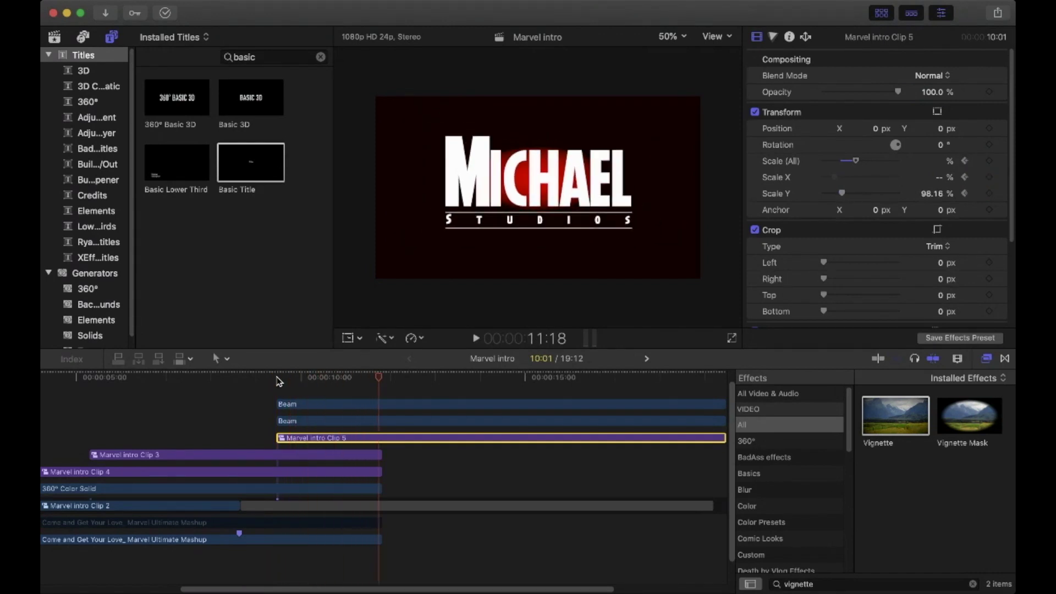
# Find the mask effects and apply two Shape Masks to the Studios compound clip at 9:11
pyautogui.moveTo(373, 379); pyautogui.dragTo(276, 380)
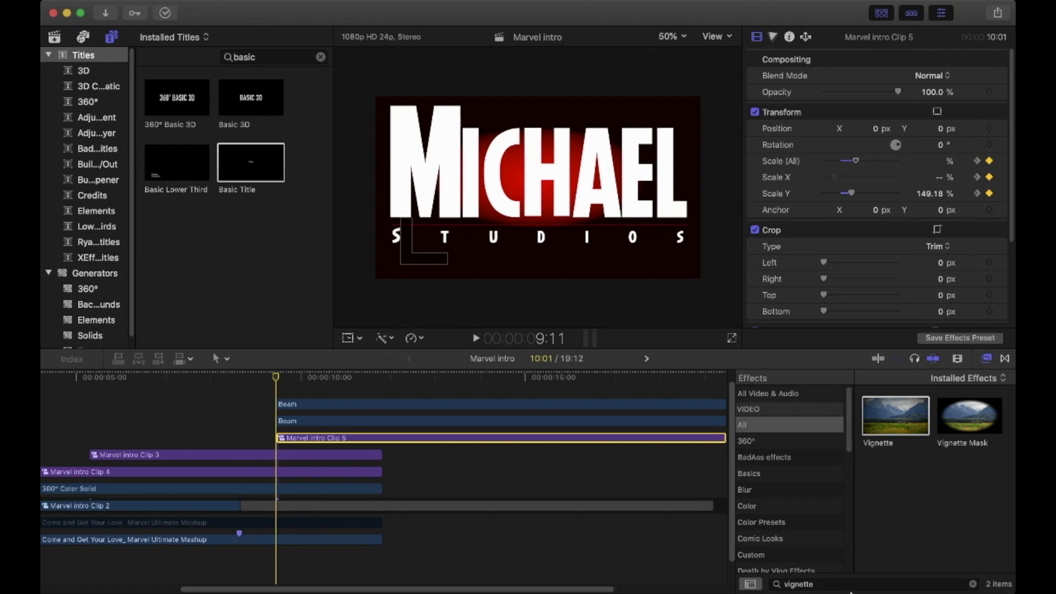
pyautogui.click(773, 583)
pyautogui.write('mask')
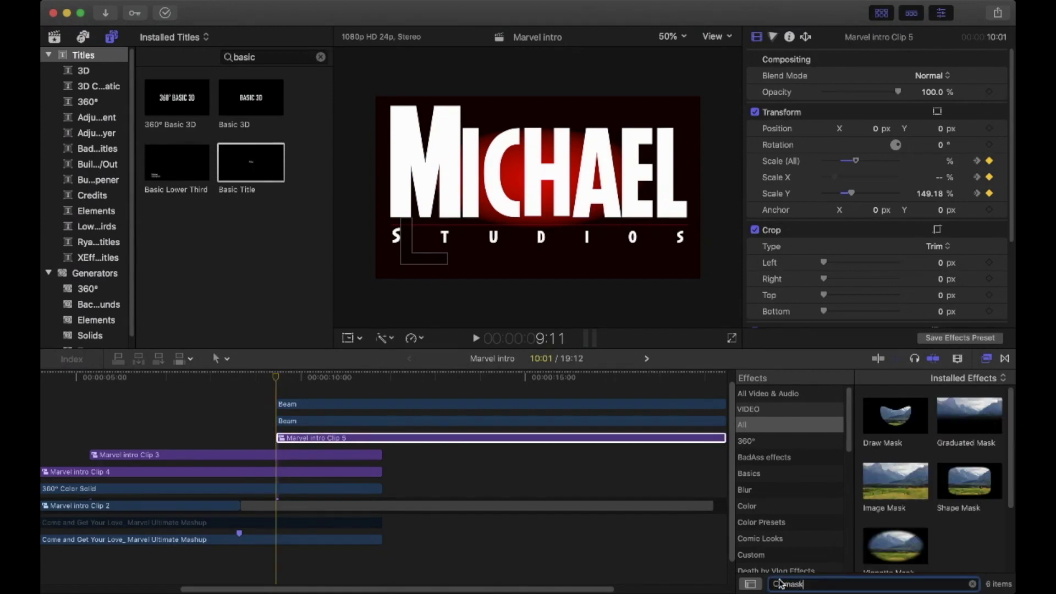
pyautogui.doubleClick(966, 484)
pyautogui.moveTo(483, 447); pyautogui.dragTo(480, 441)
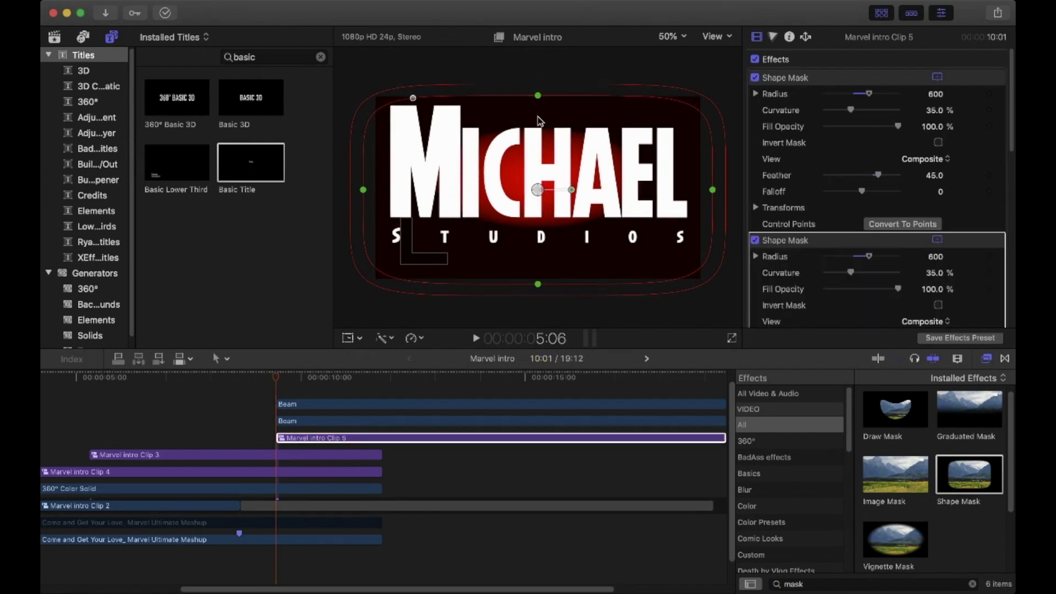
# Flatten the second Shape Mask into a wide band over the main title's base and keyframe its position, Y -62.7 px, at 9:13
pyautogui.moveTo(539, 97); pyautogui.dragTo(517, 239)
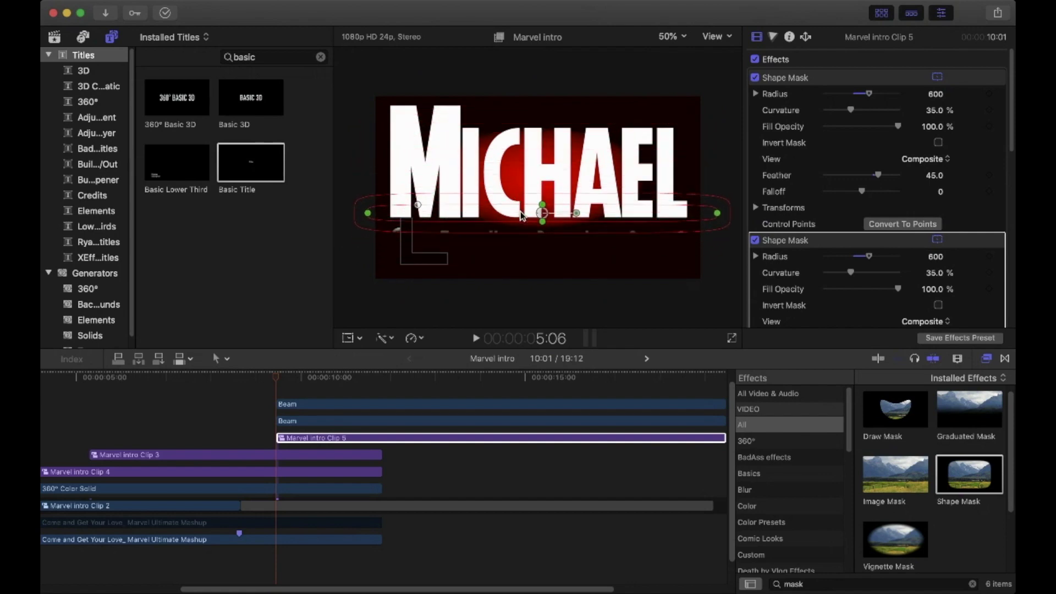
pyautogui.moveTo(521, 214); pyautogui.dragTo(549, 209)
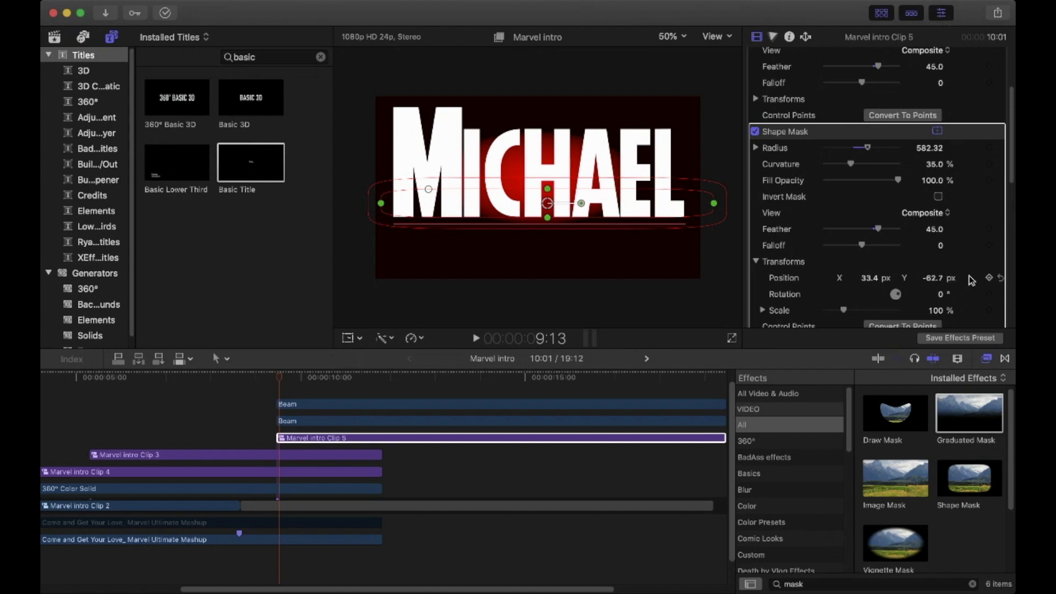
pyautogui.click(989, 278)
# Set the second Shape Mask's position to Y -143.7 px at 10:03 so it uncovers the Studios text, and preview the reveal
pyautogui.press('Right')
pyautogui.press('Right')
pyautogui.press('Right')
pyautogui.press('Right')
pyautogui.press('Right')
pyautogui.press('Right')
pyautogui.press('Right')
pyautogui.press('Right')
pyautogui.press('Right')
pyautogui.press('Right')
pyautogui.press('Right')
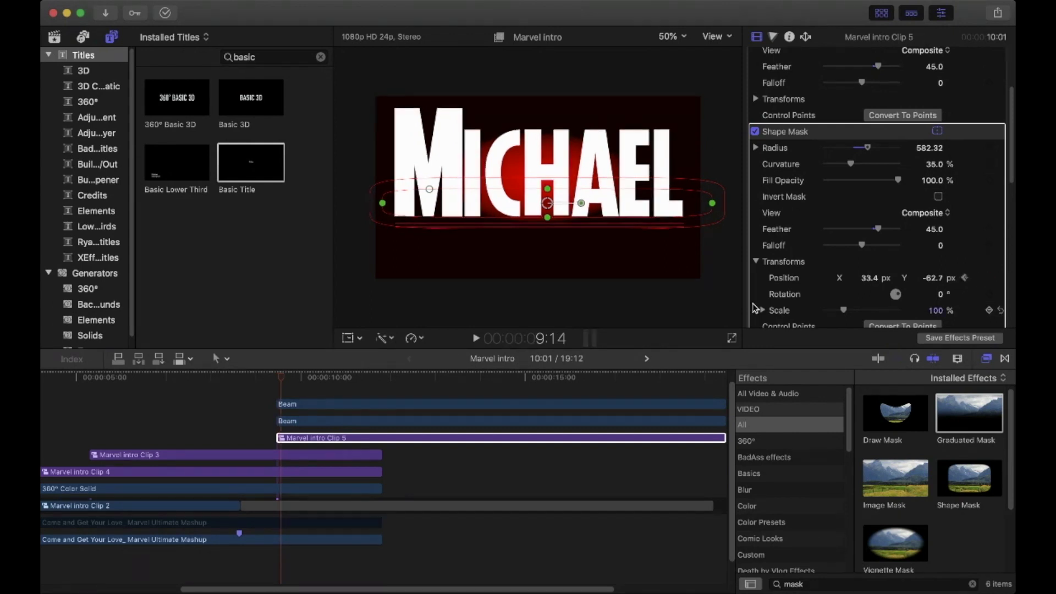
pyautogui.press('Right')
pyautogui.press('Right')
pyautogui.press('Right')
pyautogui.press('Right')
pyautogui.press('Right')
pyautogui.press('Left')
pyautogui.press('Left')
pyautogui.press('Left')
pyautogui.press('Right')
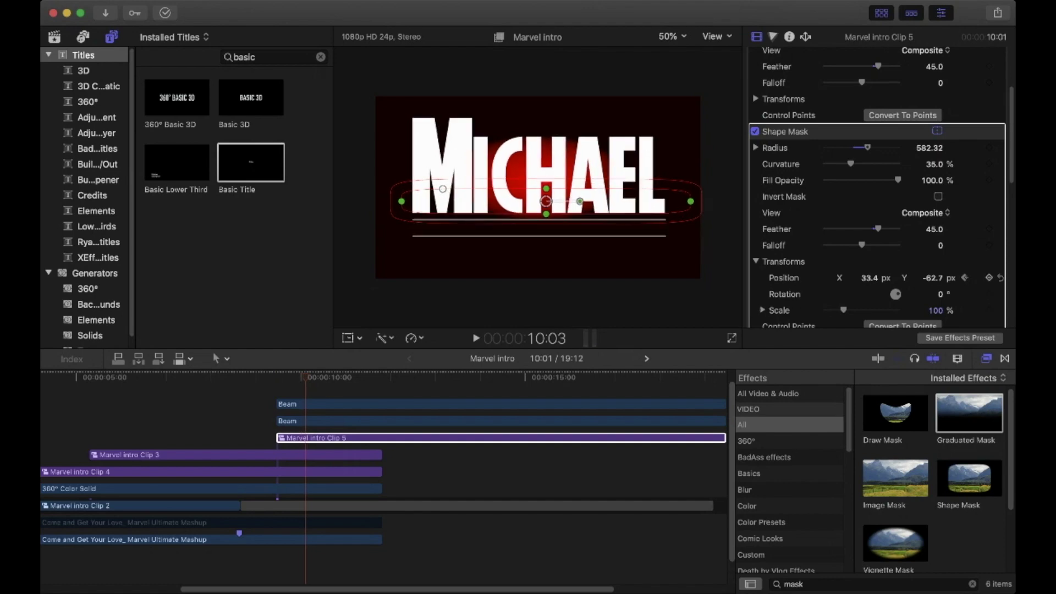
pyautogui.moveTo(926, 278); pyautogui.dragTo(927, 329)
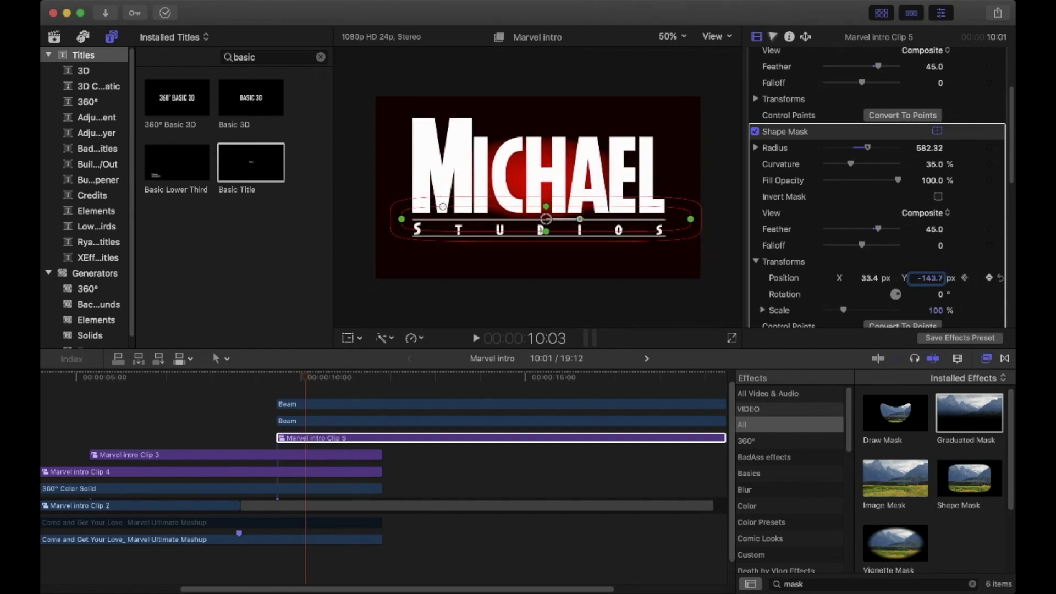
pyautogui.click(252, 380)
pyautogui.press('space')
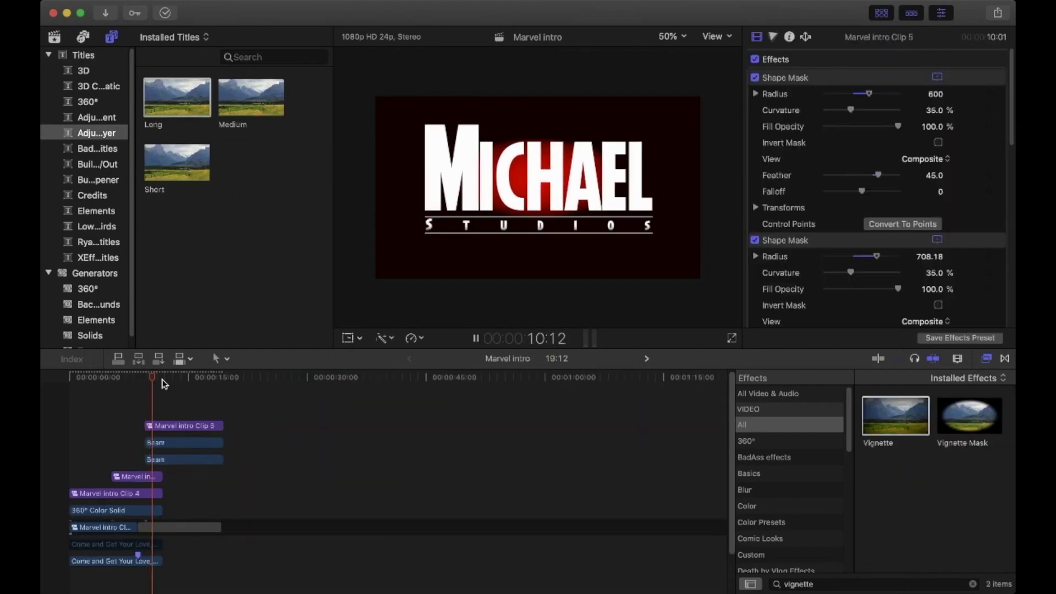
pyautogui.press('space')
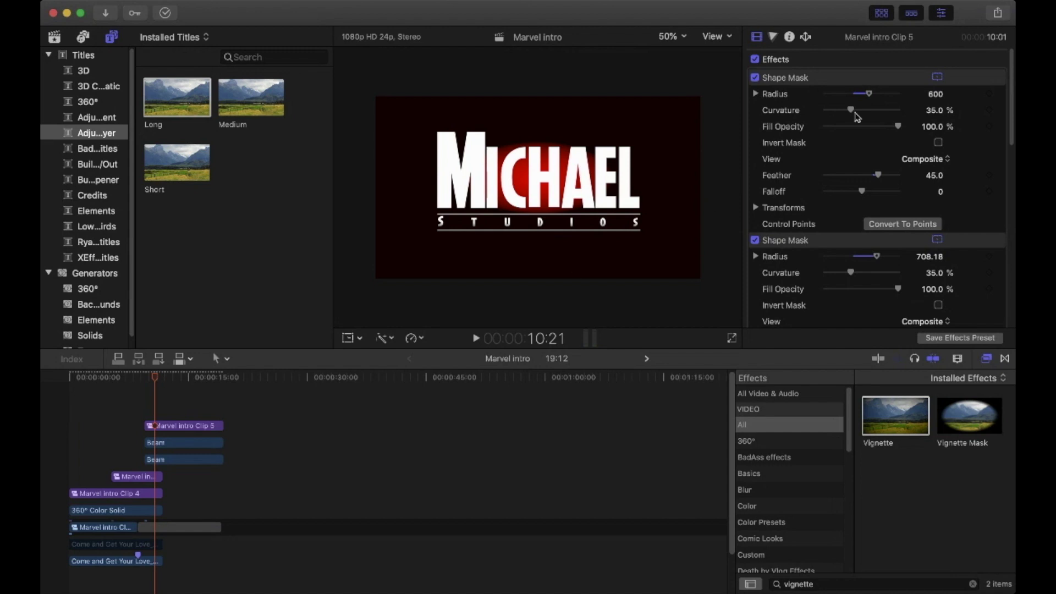
# Combine every clip in the timeline into one new compound clip
pyautogui.moveTo(268, 402); pyautogui.dragTo(88, 563)
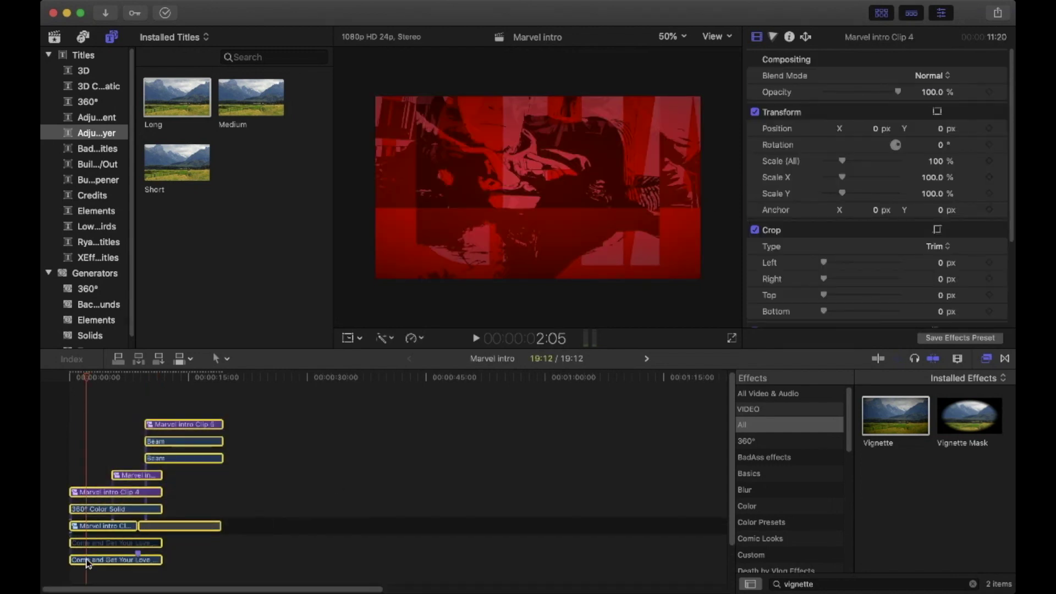
pyautogui.rightClick(88, 563)
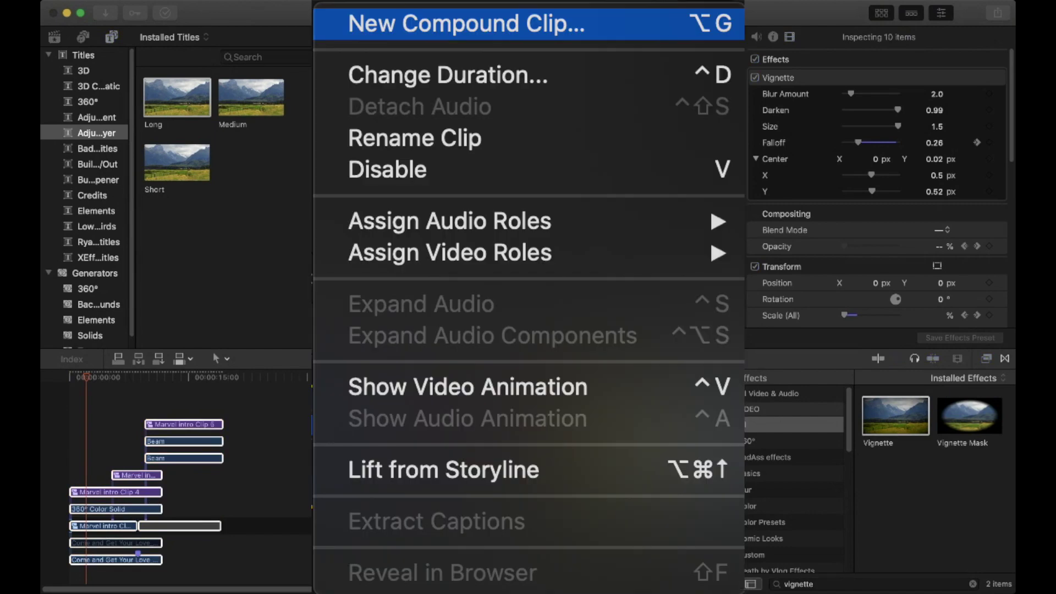
pyautogui.press('Return')
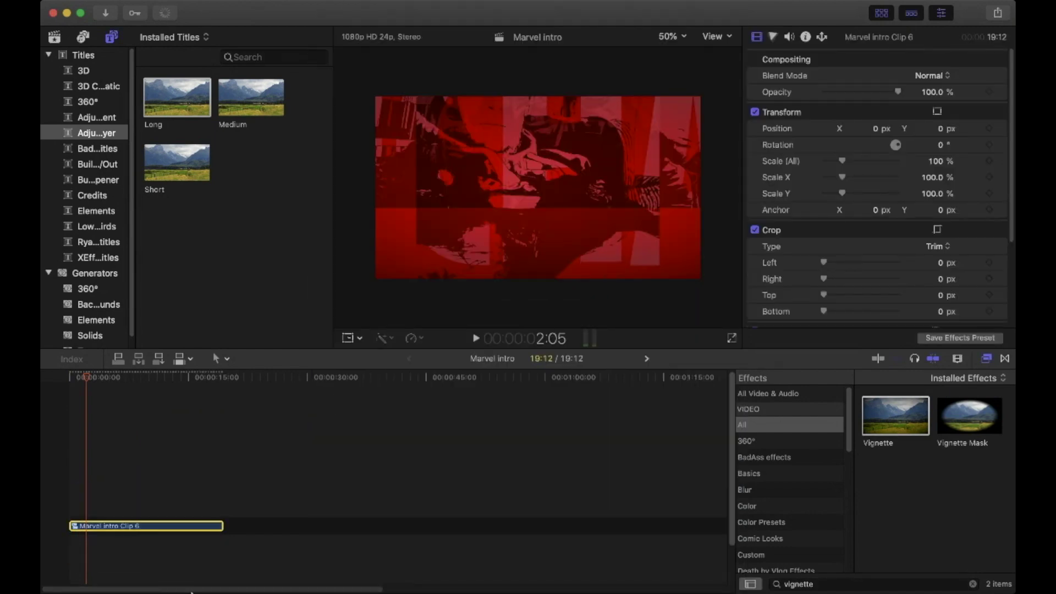
pyautogui.hotkey('alt', 'g')
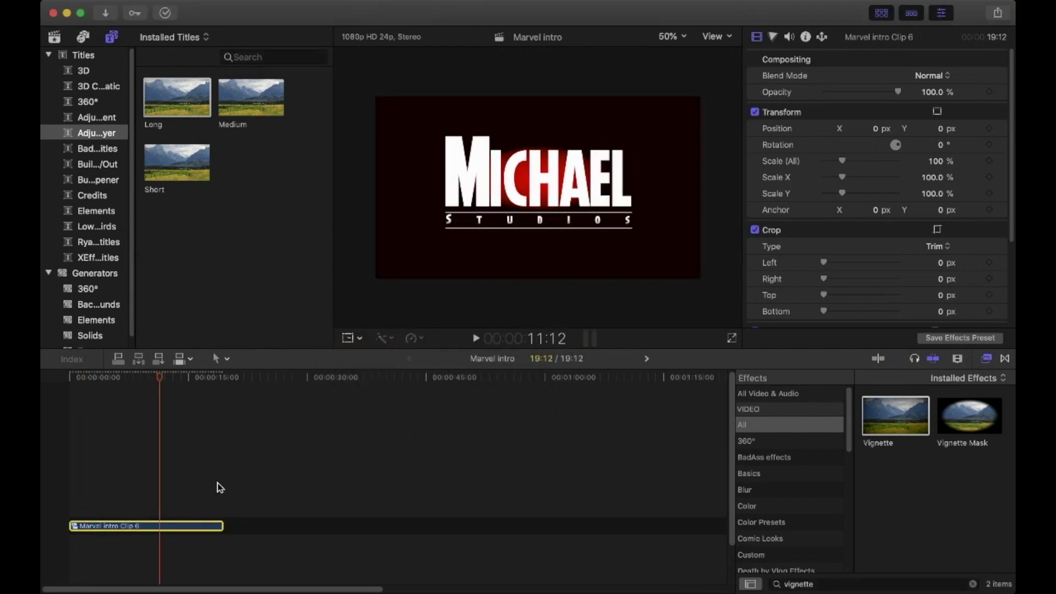
# Trim the end of the new compound clip to 11:20
pyautogui.press('space')
pyautogui.press('Left')
pyautogui.press('Right')
pyautogui.hotkey('alt', ']')
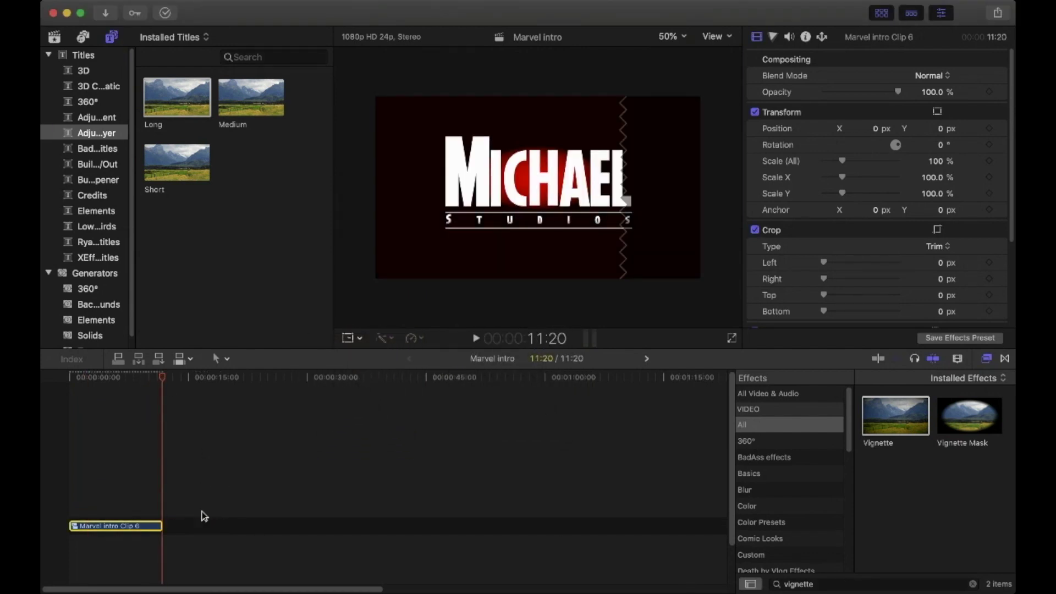
# Fade out the compound clip with an opacity keyframe of 0 % at its last frame, 11:19, and play the intro from 5:15
pyautogui.press('Left')
pyautogui.press('super+equal')
pyautogui.press('super+equal')
pyautogui.press('super+equal')
pyautogui.press('super+equal')
pyautogui.press('super+equal')
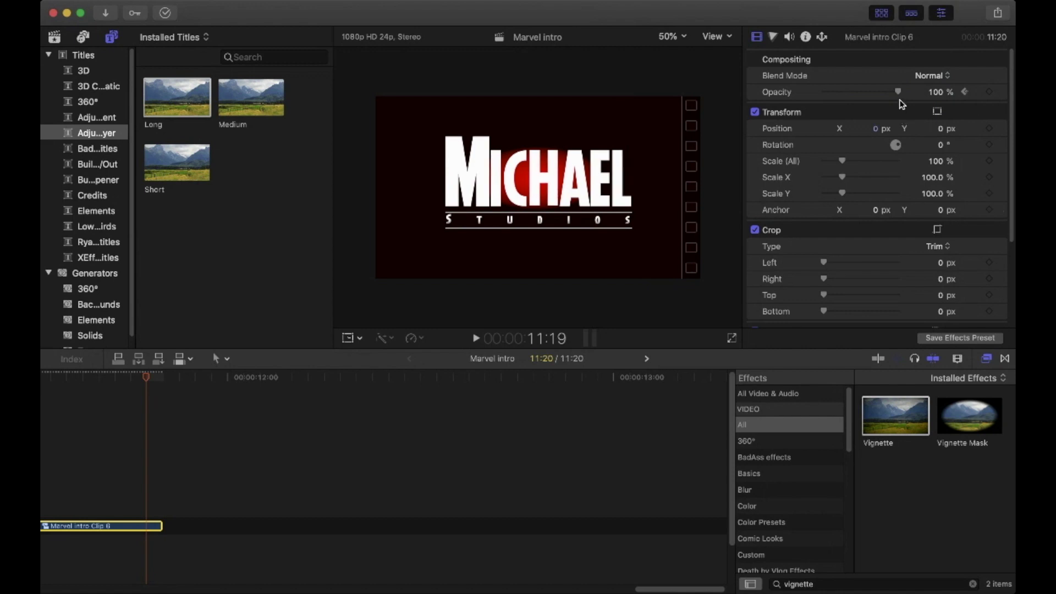
pyautogui.moveTo(892, 95); pyautogui.dragTo(813, 96)
pyautogui.press('super+minus')
pyautogui.press('super+minus')
pyautogui.press('super+minus')
pyautogui.press('super+minus')
pyautogui.press('super+minus')
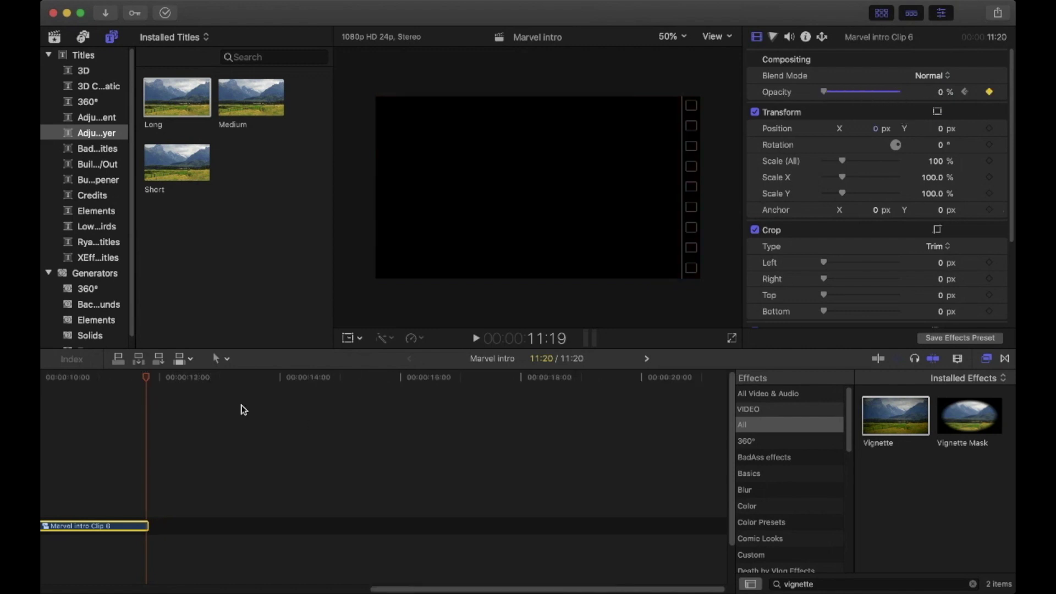
pyautogui.click(84, 377)
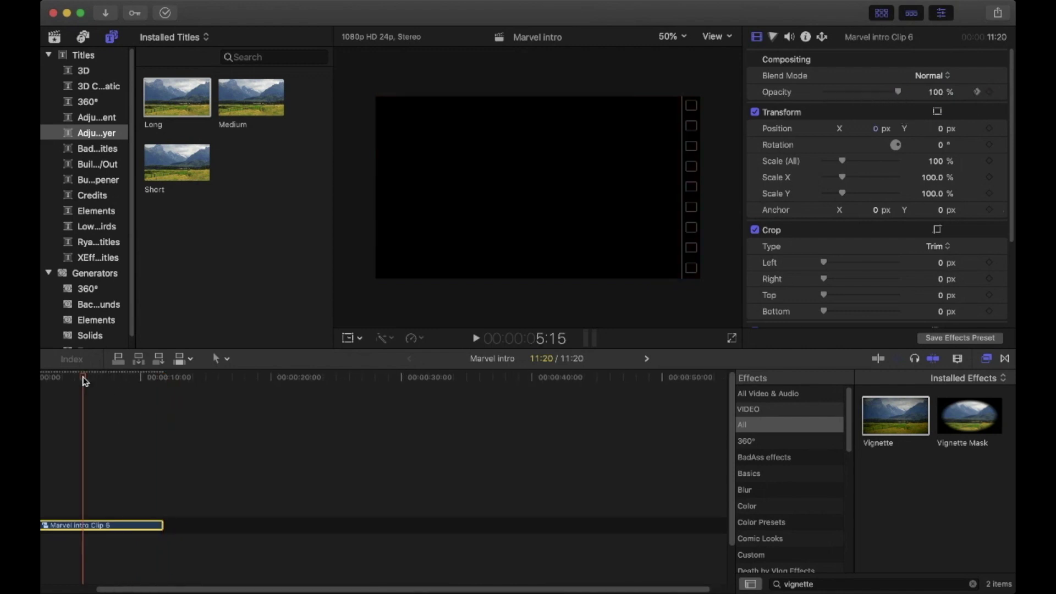
pyautogui.press('space')
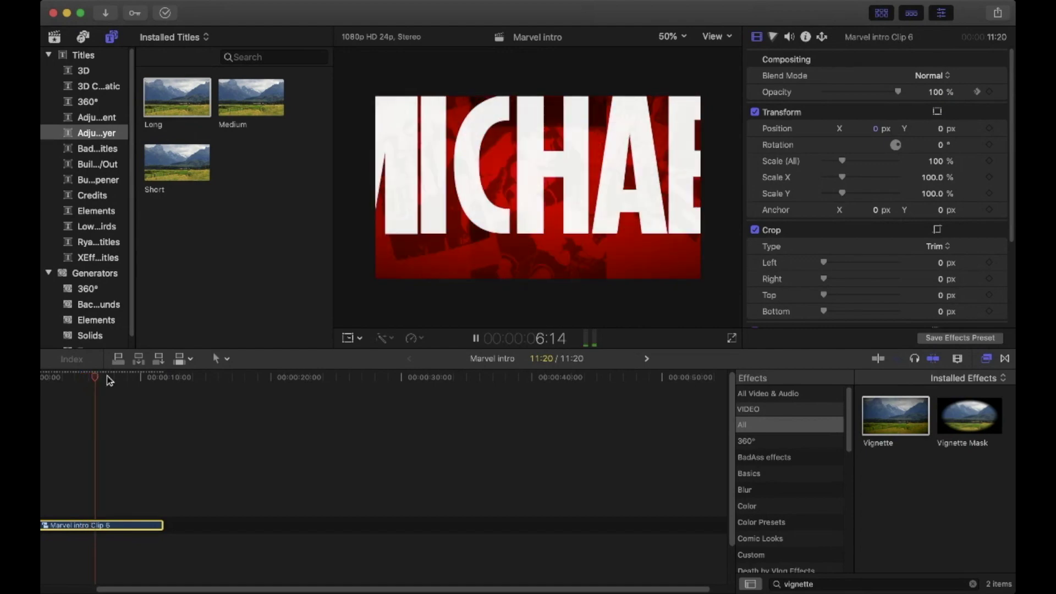